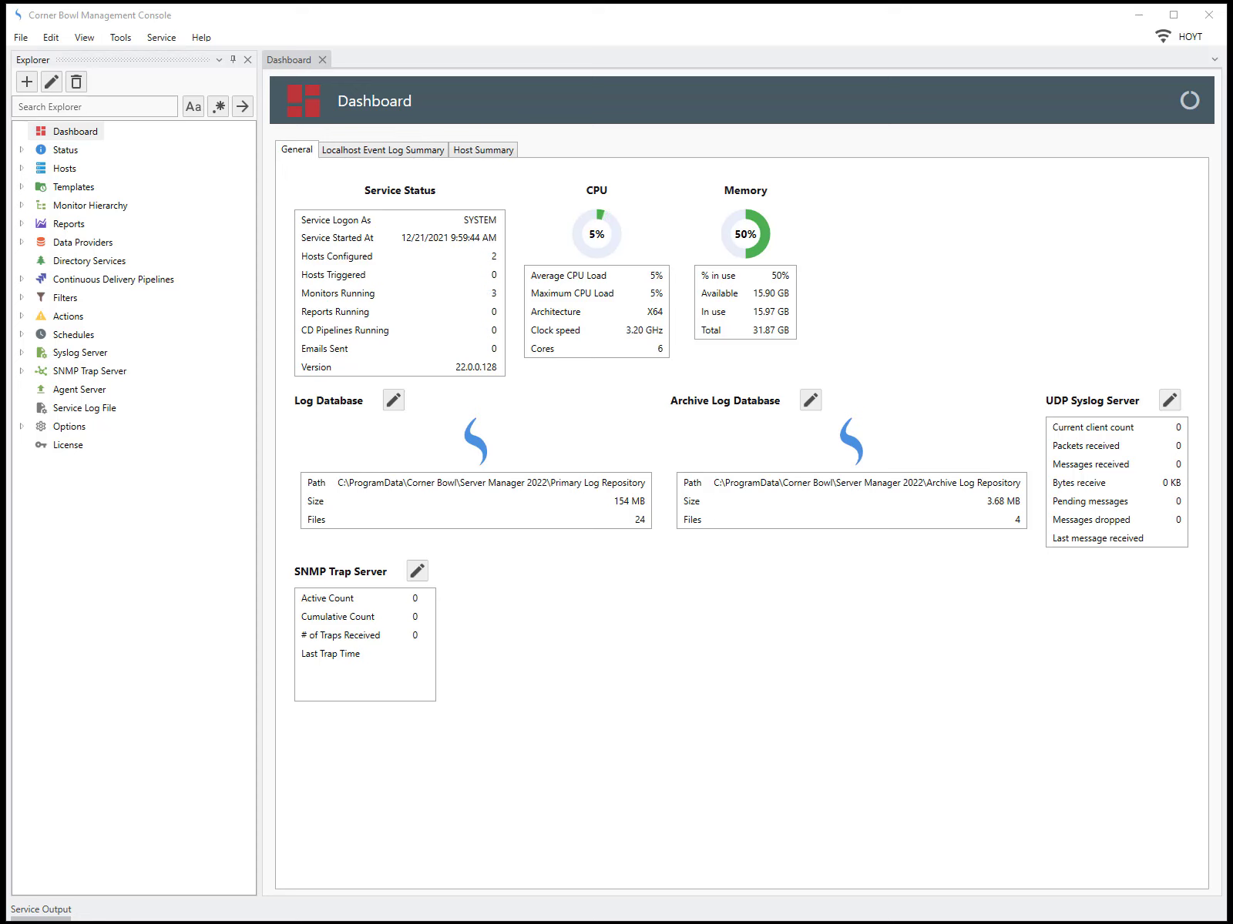
Create a new Log Consolidation template with the CSV File sub type
{"action": "left_click", "coordinate": [21, 37]}
{"action": "left_click", "coordinate": [31, 58]}
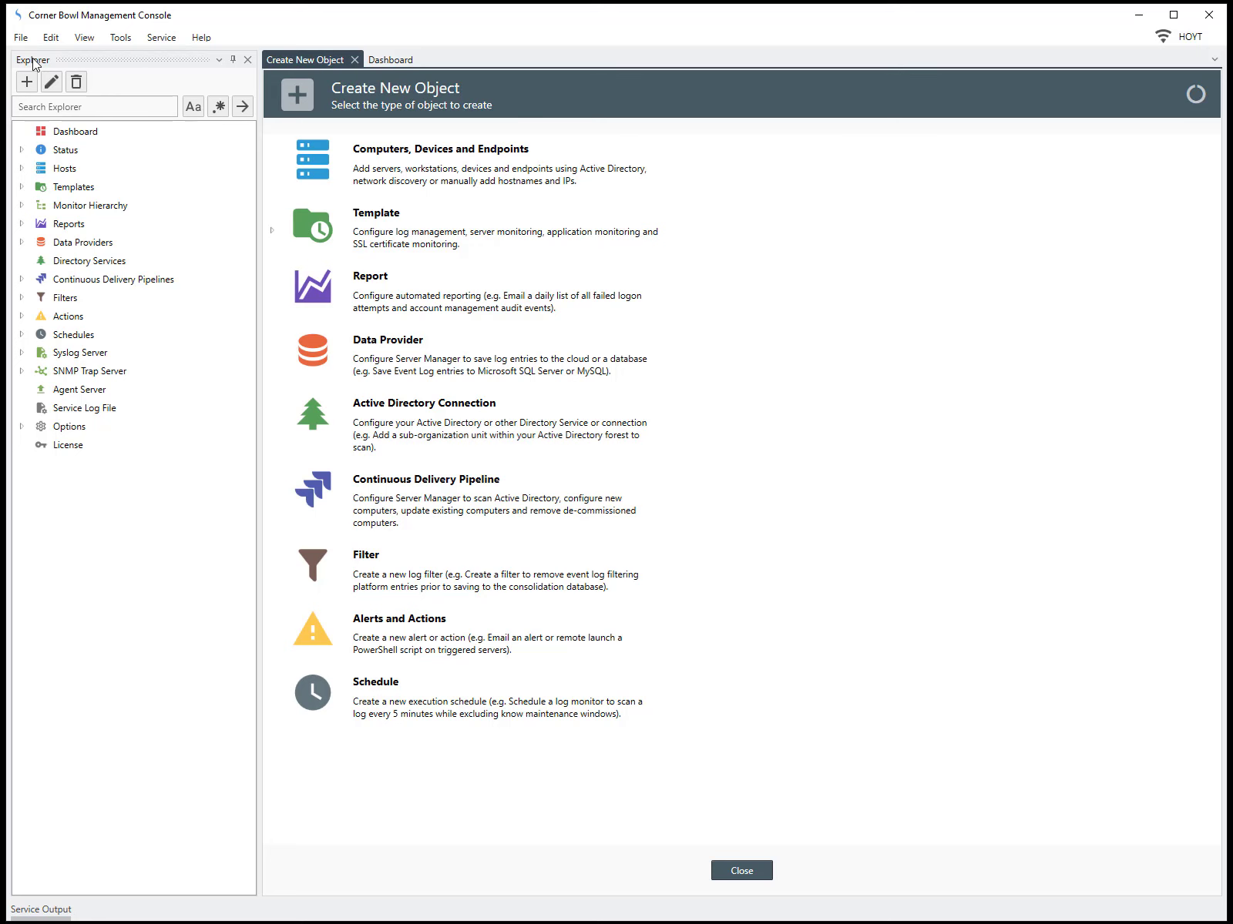
{"action": "left_click", "coordinate": [477, 232]}
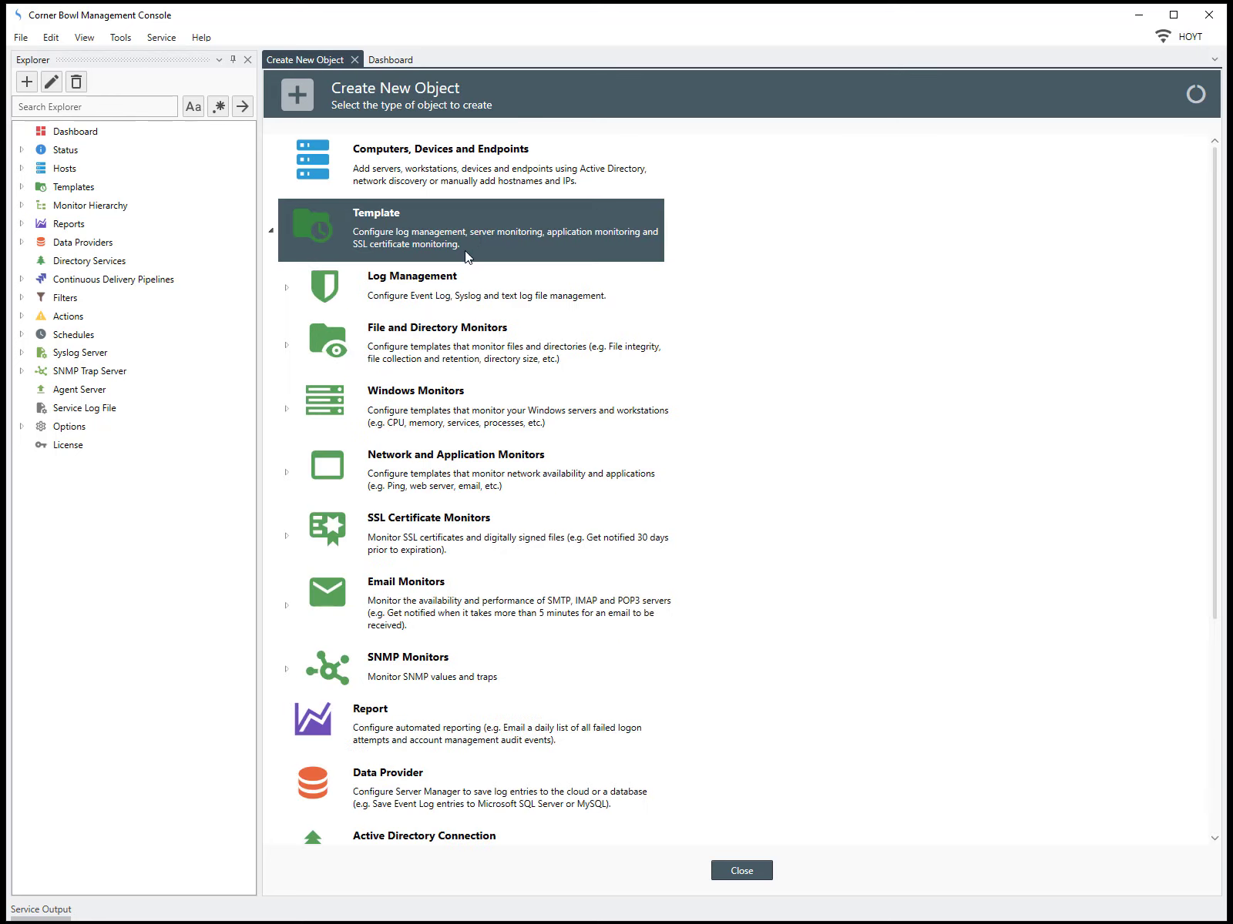
{"action": "left_click", "coordinate": [456, 296]}
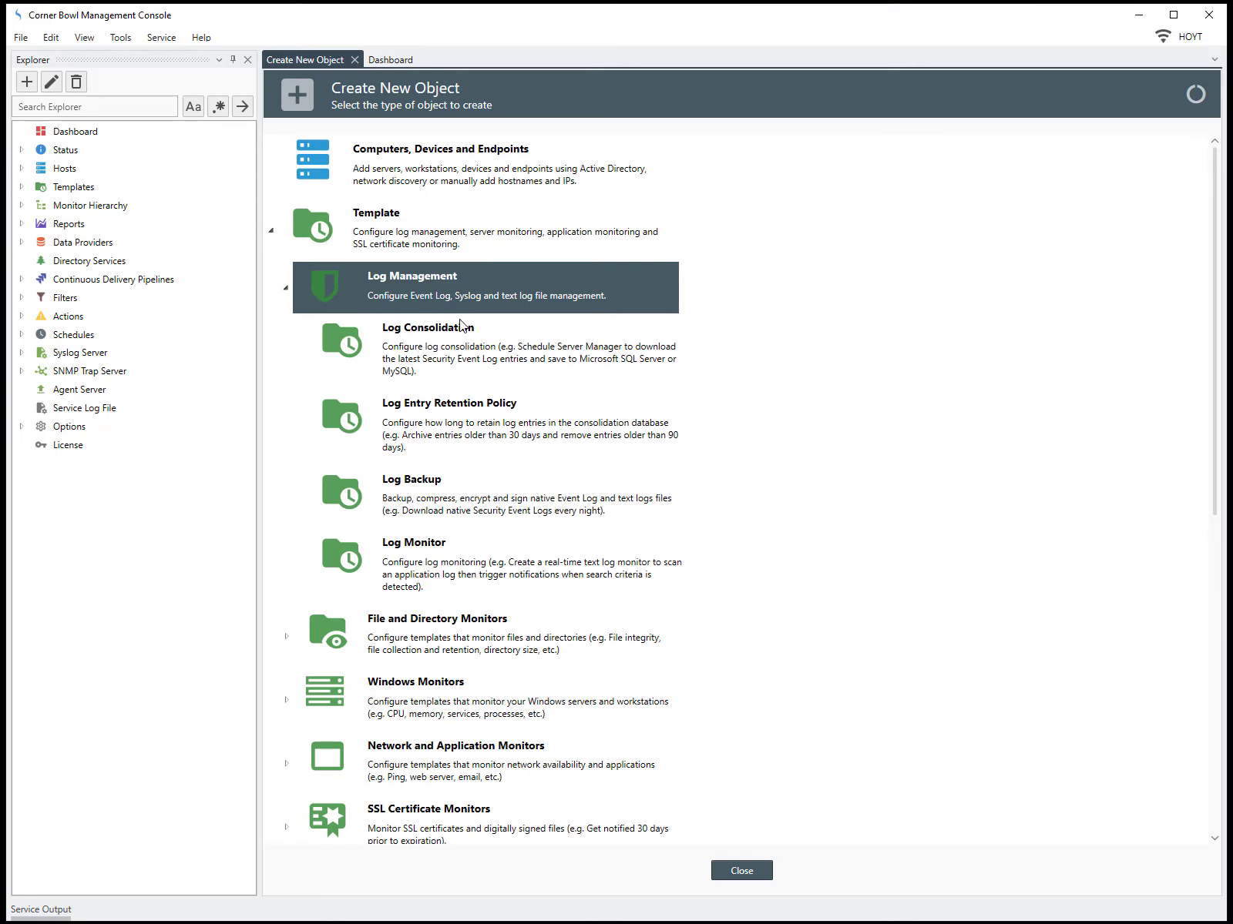
{"action": "left_click", "coordinate": [464, 360]}
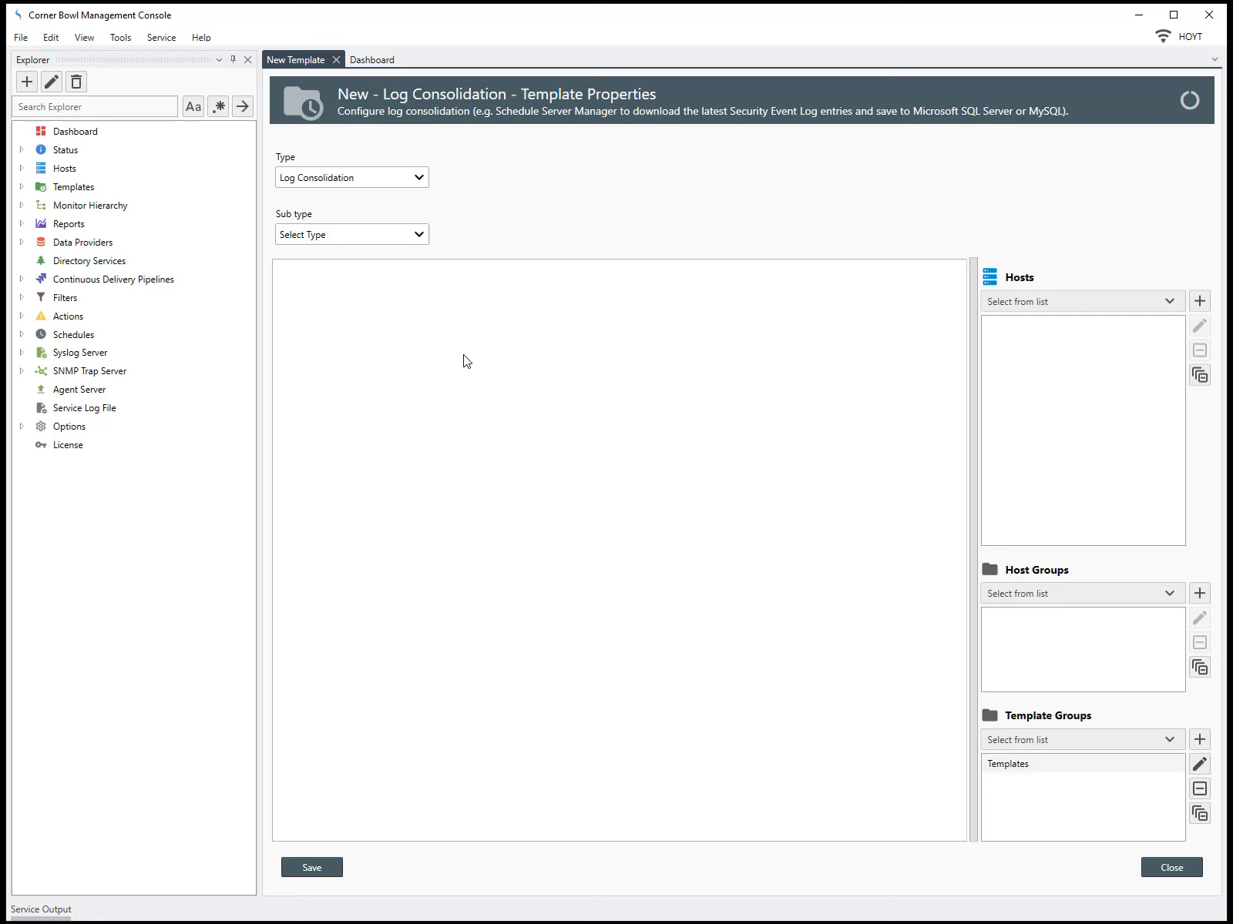
{"action": "left_click", "coordinate": [419, 235]}
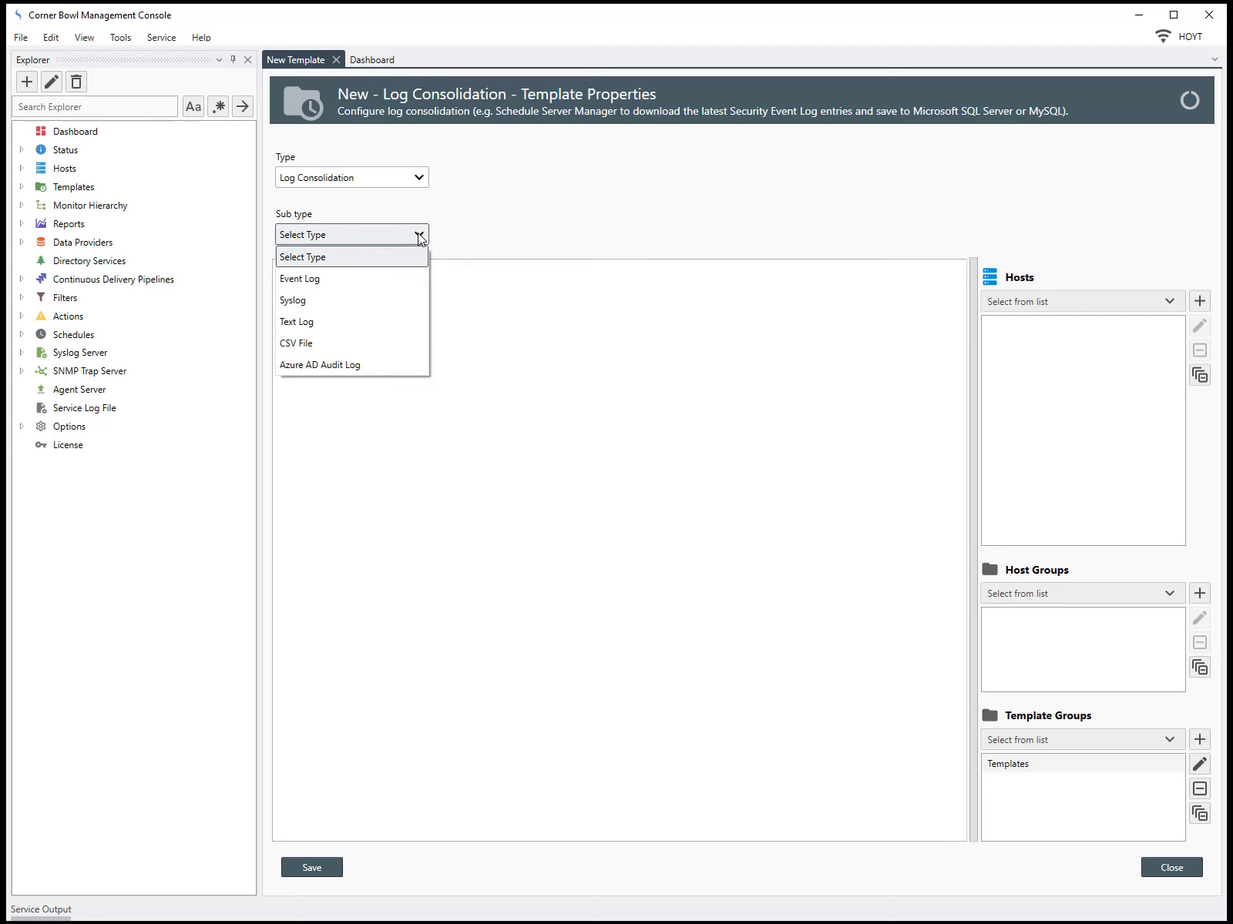
{"action": "left_click", "coordinate": [413, 343]}
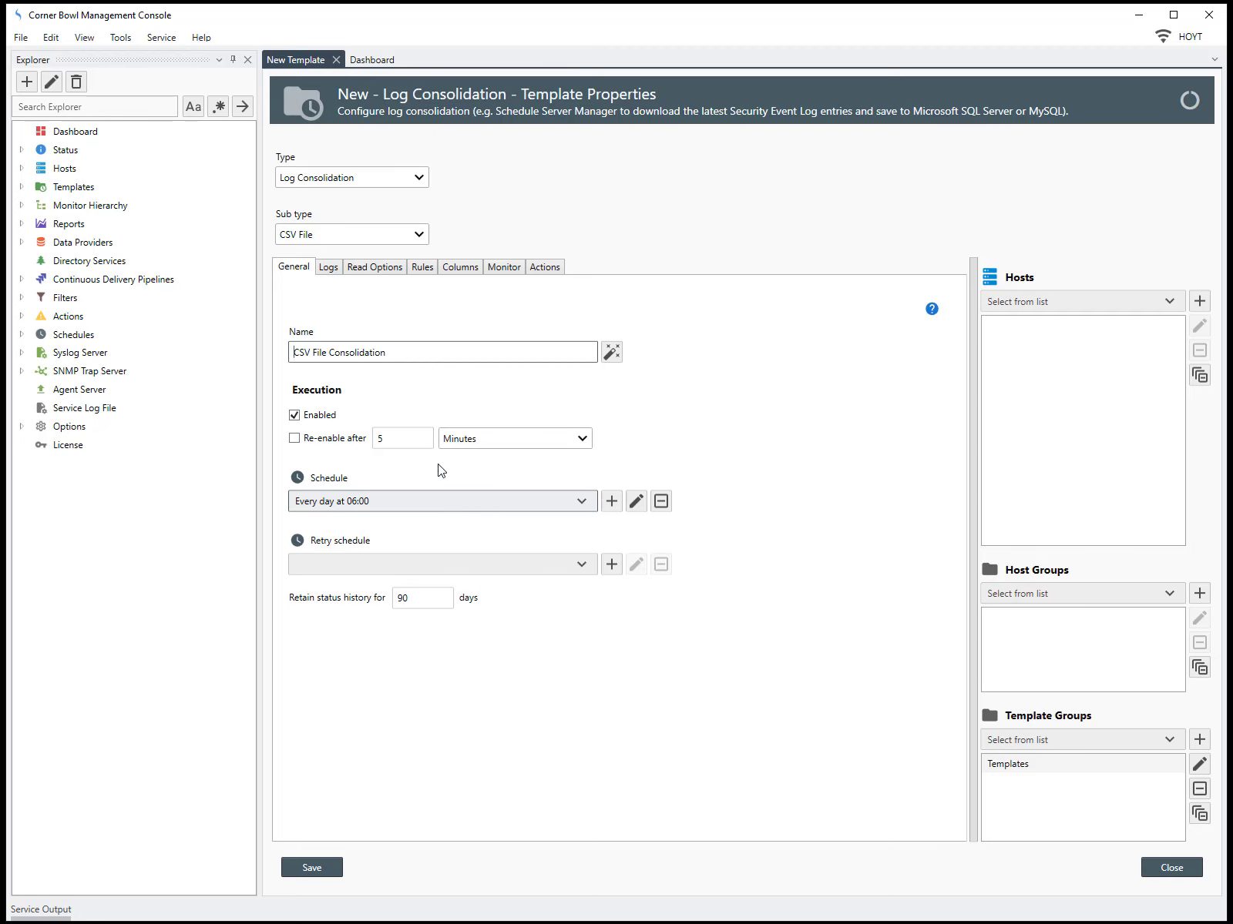
Add the file D:\Test\CSV\MSFT_2021_Year_To_Date.csv on host HOYT to the template's logs
{"action": "left_click", "coordinate": [329, 268]}
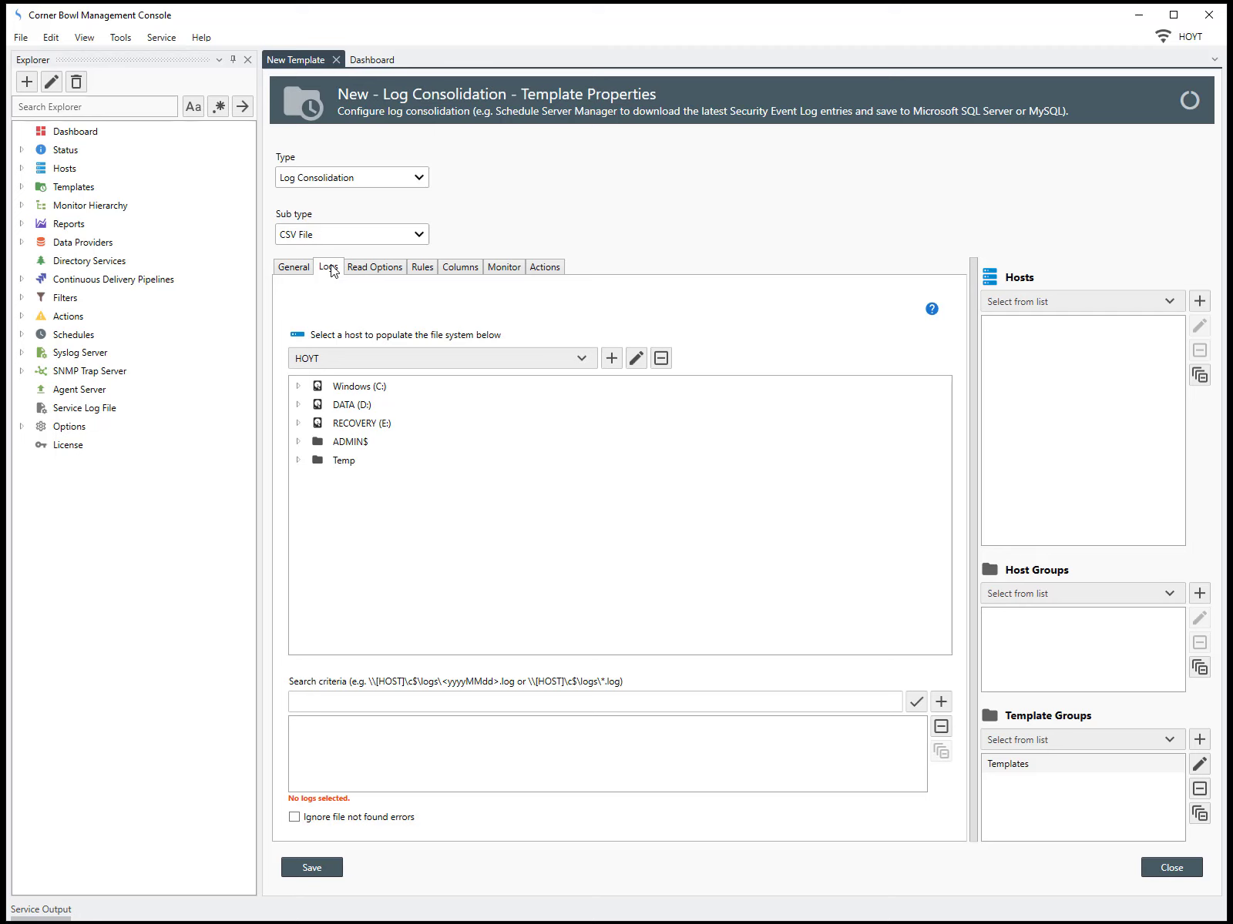
{"action": "left_click", "coordinate": [299, 405]}
{"action": "scroll", "coordinate": [340, 623], "scroll_direction": "down", "scroll_amount": 2}
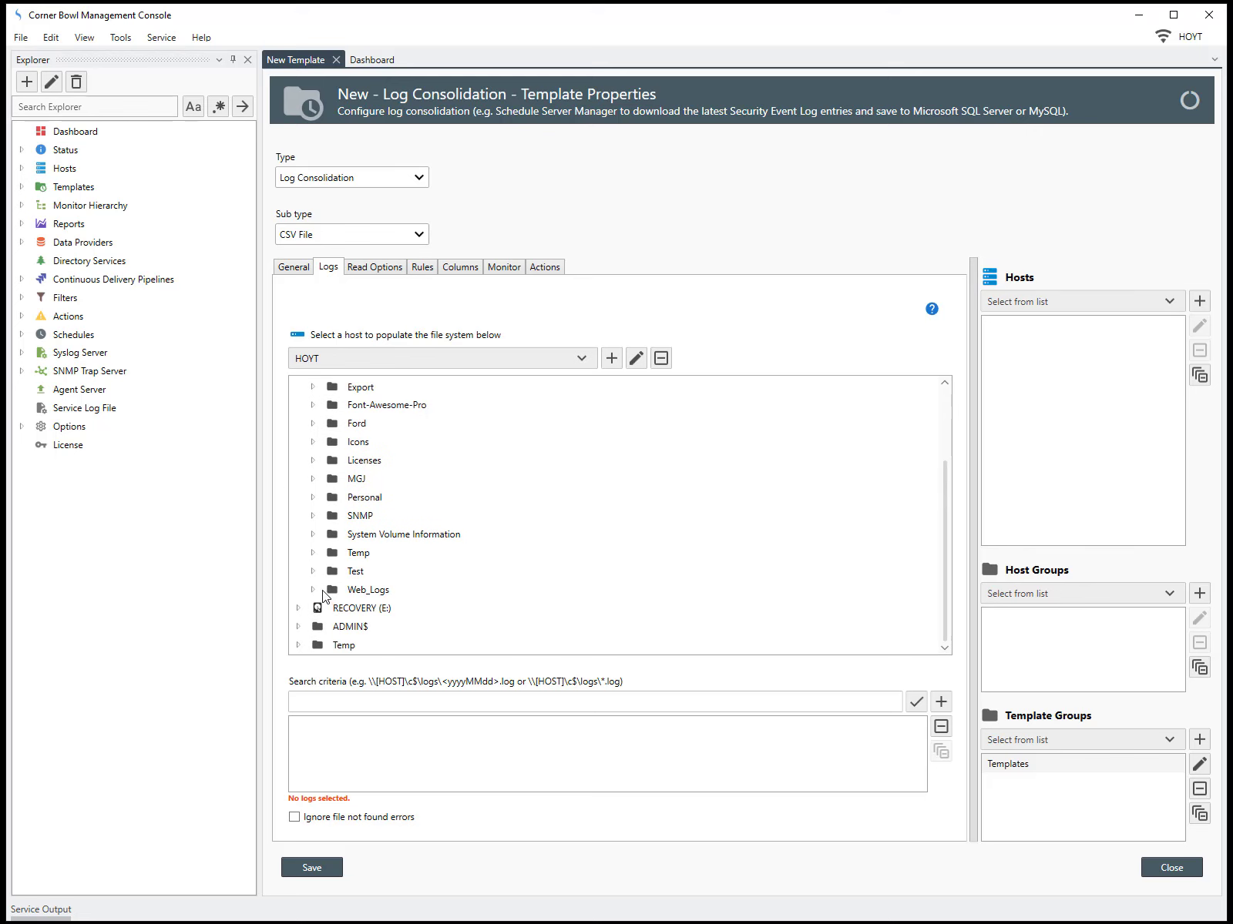
{"action": "left_click", "coordinate": [312, 571]}
{"action": "scroll", "coordinate": [319, 580], "scroll_direction": "down", "scroll_amount": 1}
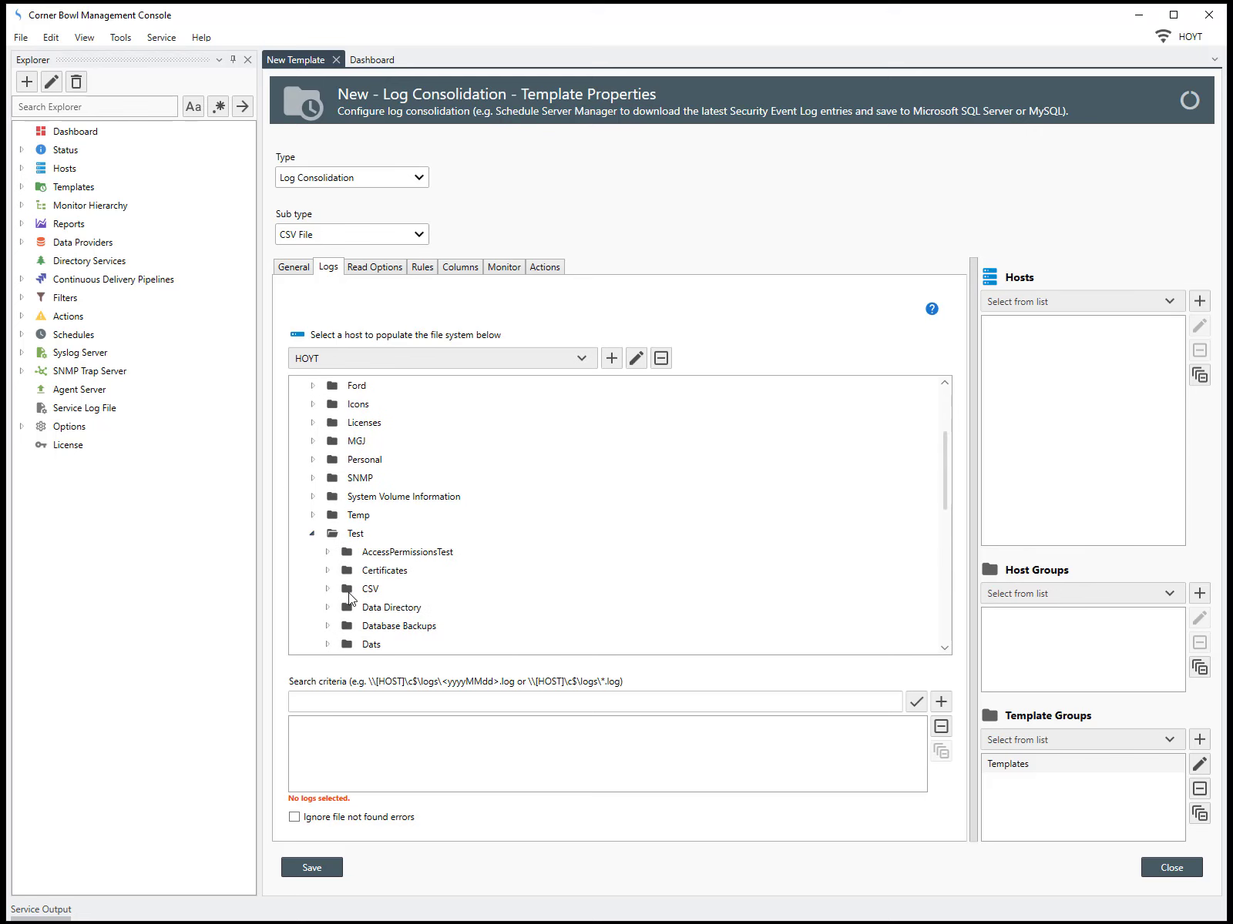
{"action": "left_click", "coordinate": [328, 588]}
{"action": "left_click", "coordinate": [402, 633]}
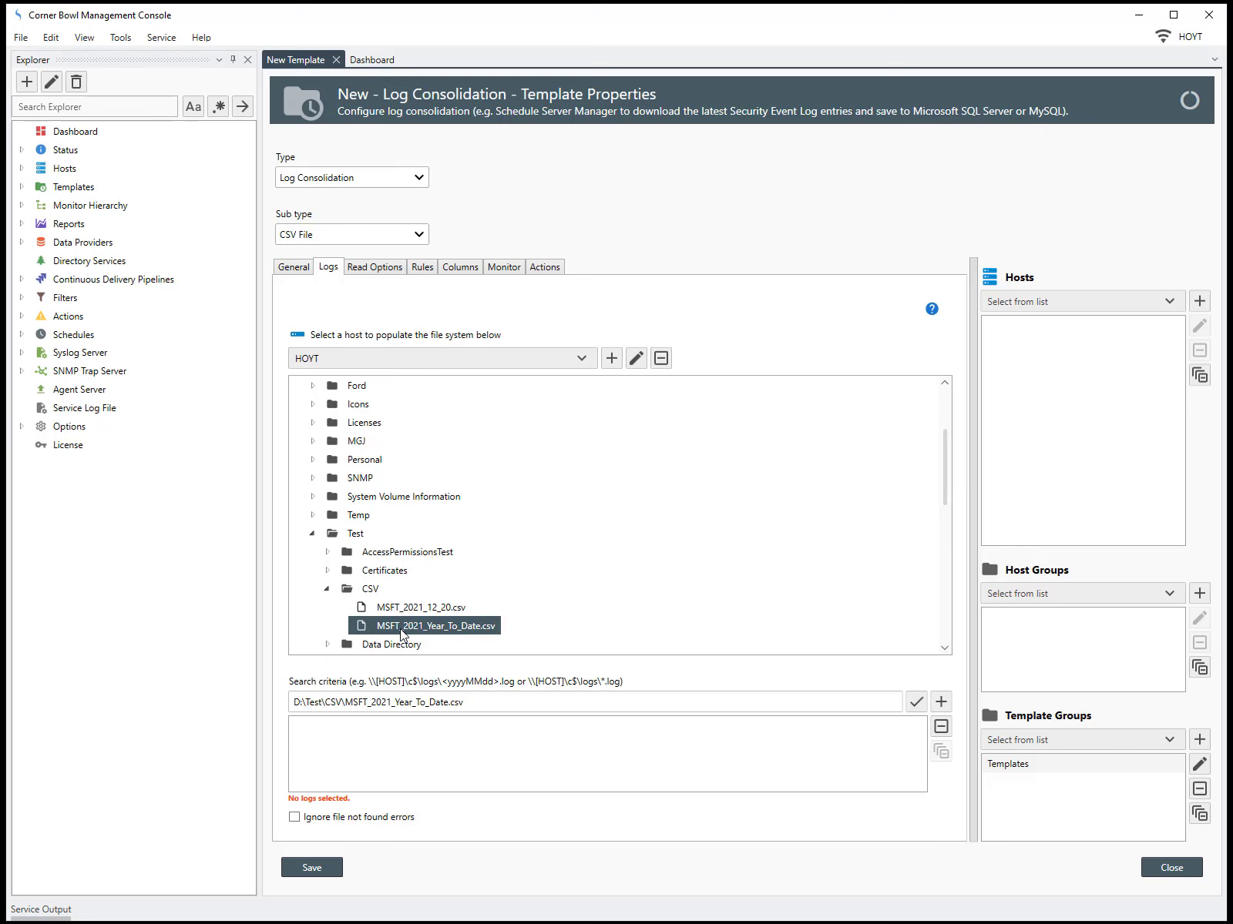
{"action": "left_click", "coordinate": [946, 703]}
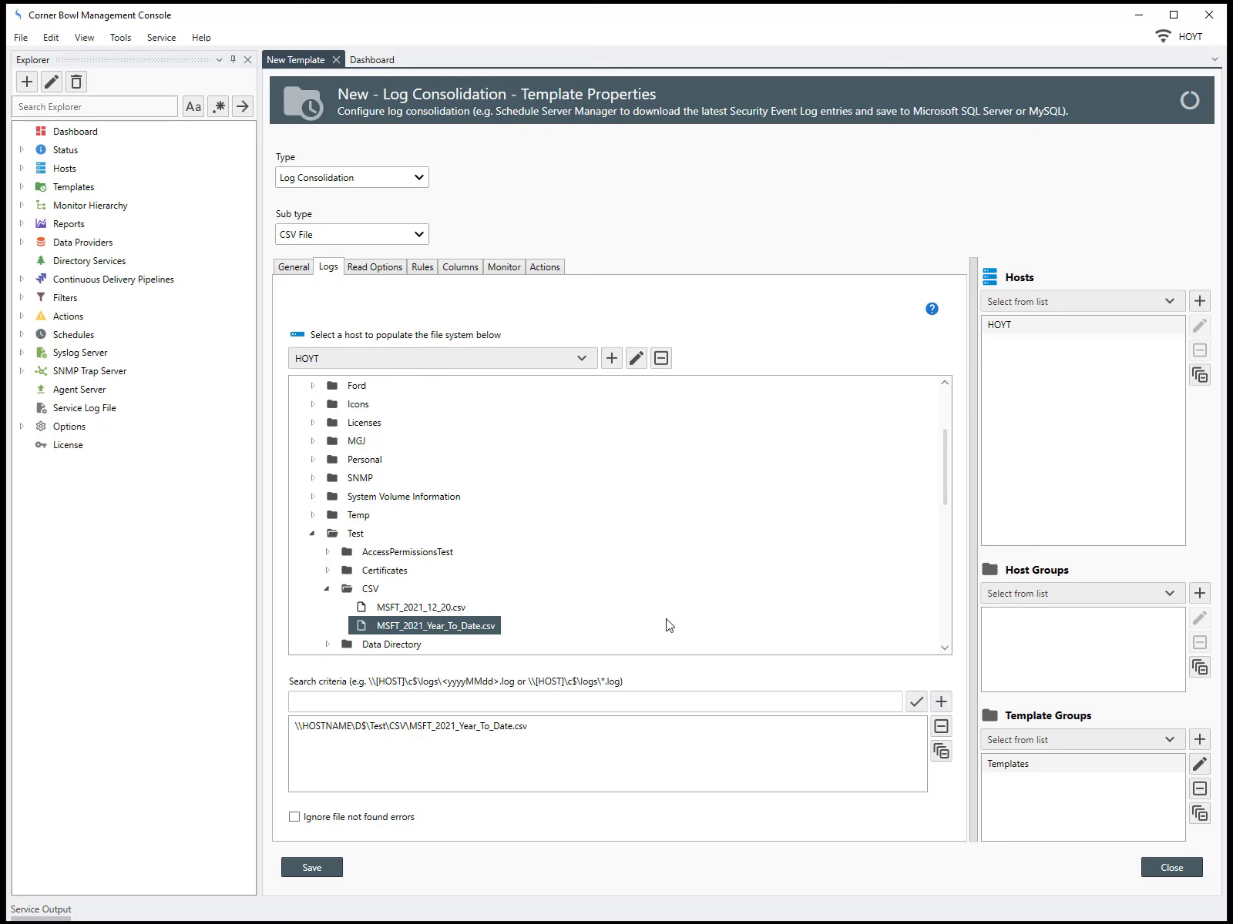
Turn the MSFT_2021_12_20.csv path into the pattern D:\Test\CSV\MSFT_<yyyy_MM_dd>.csv, check it, and add it to the logs
{"action": "left_click", "coordinate": [454, 608]}
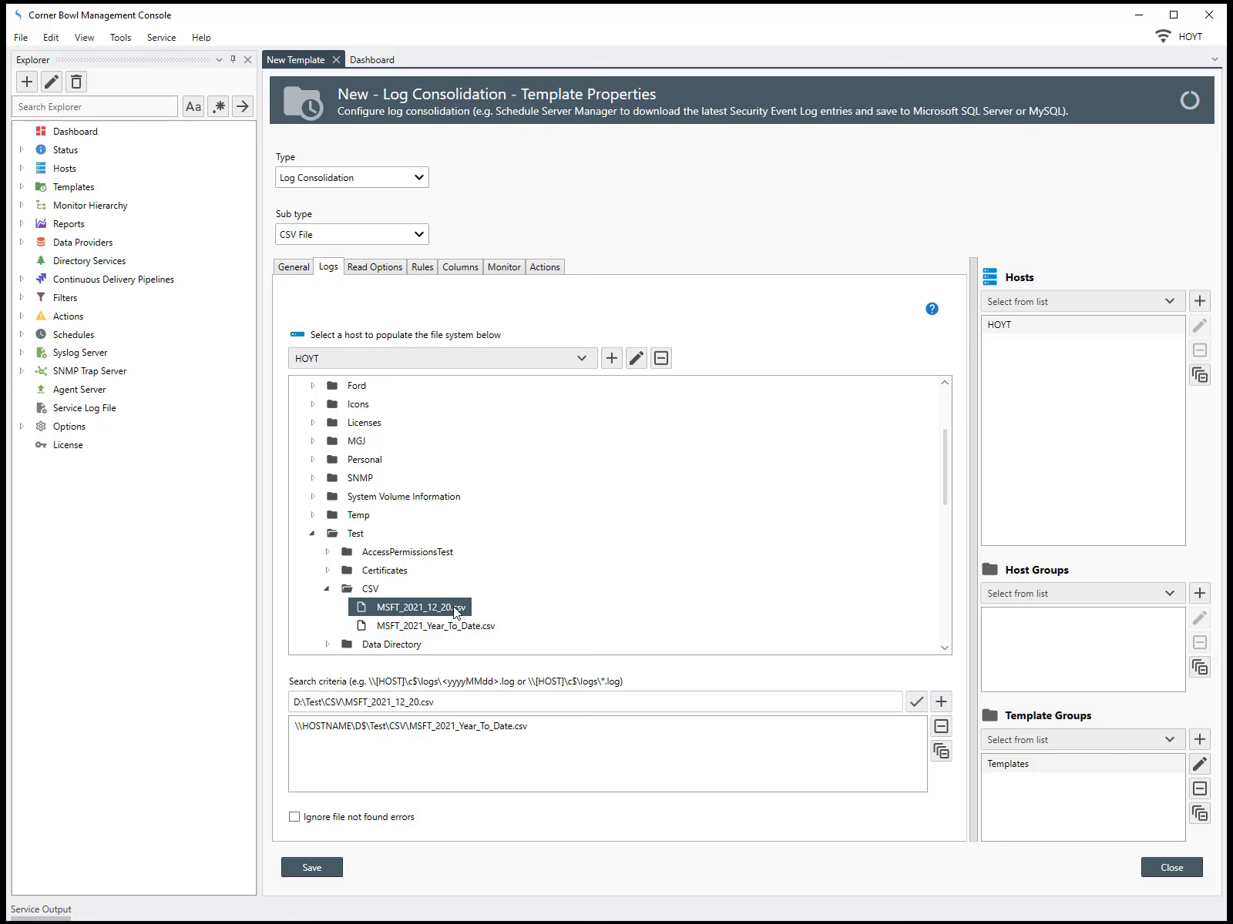
{"action": "left_click", "coordinate": [374, 703]}
{"action": "key", "text": "BackSpace"}
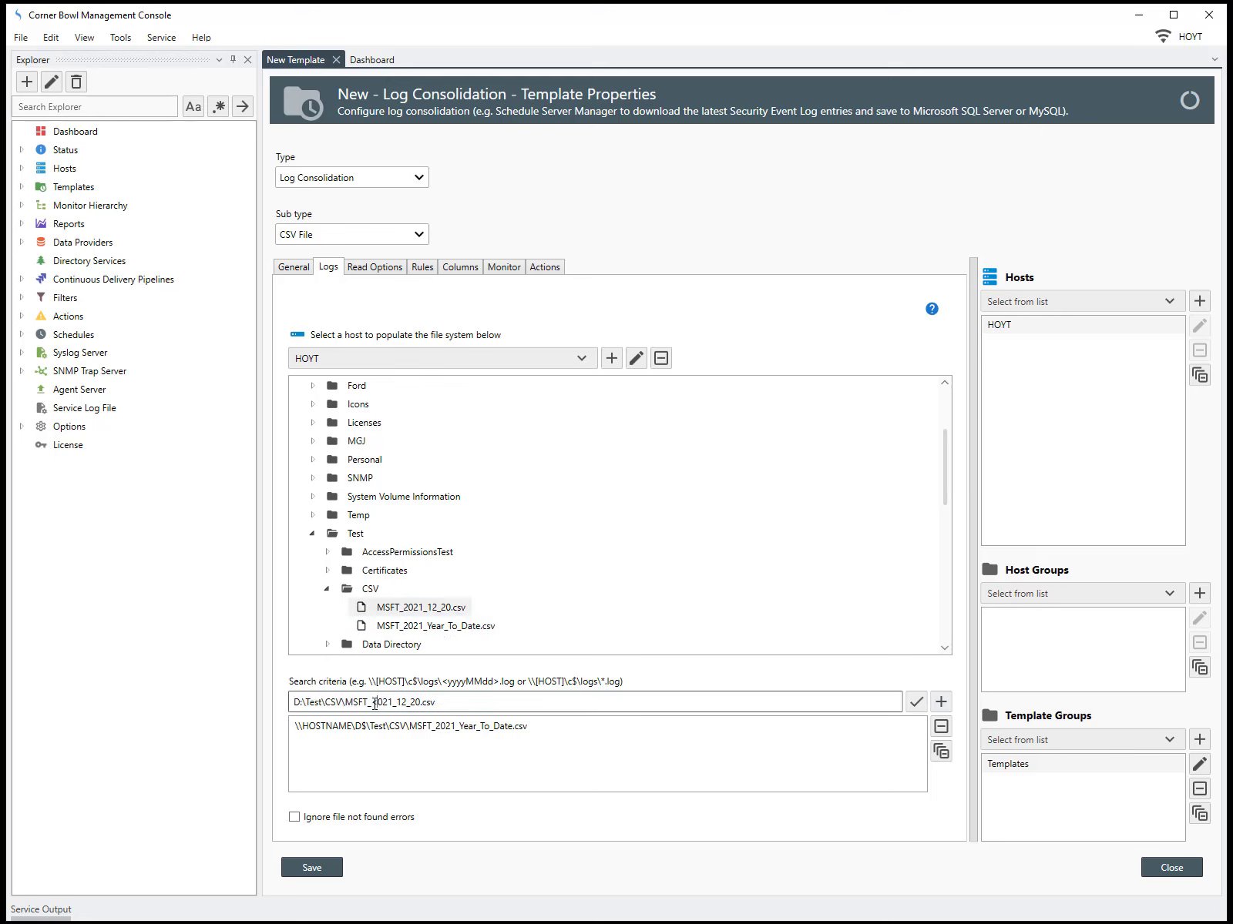
{"action": "type", "text": "<yyyy_MM_"}
{"action": "key", "text": "Delete"}
{"action": "type", "text": "dd"}
{"action": "key", "text": "Delete"}
{"action": "key", "text": "Delete"}
{"action": "key", "text": "Delete"}
{"action": "key", "text": "Delete"}
{"action": "key", "text": "Delete"}
{"action": "key", "text": "Delete"}
{"action": "key", "text": "Delete"}
{"action": "key", "text": "Delete"}
{"action": "type", "text": ">"}
{"action": "left_click", "coordinate": [916, 702]}
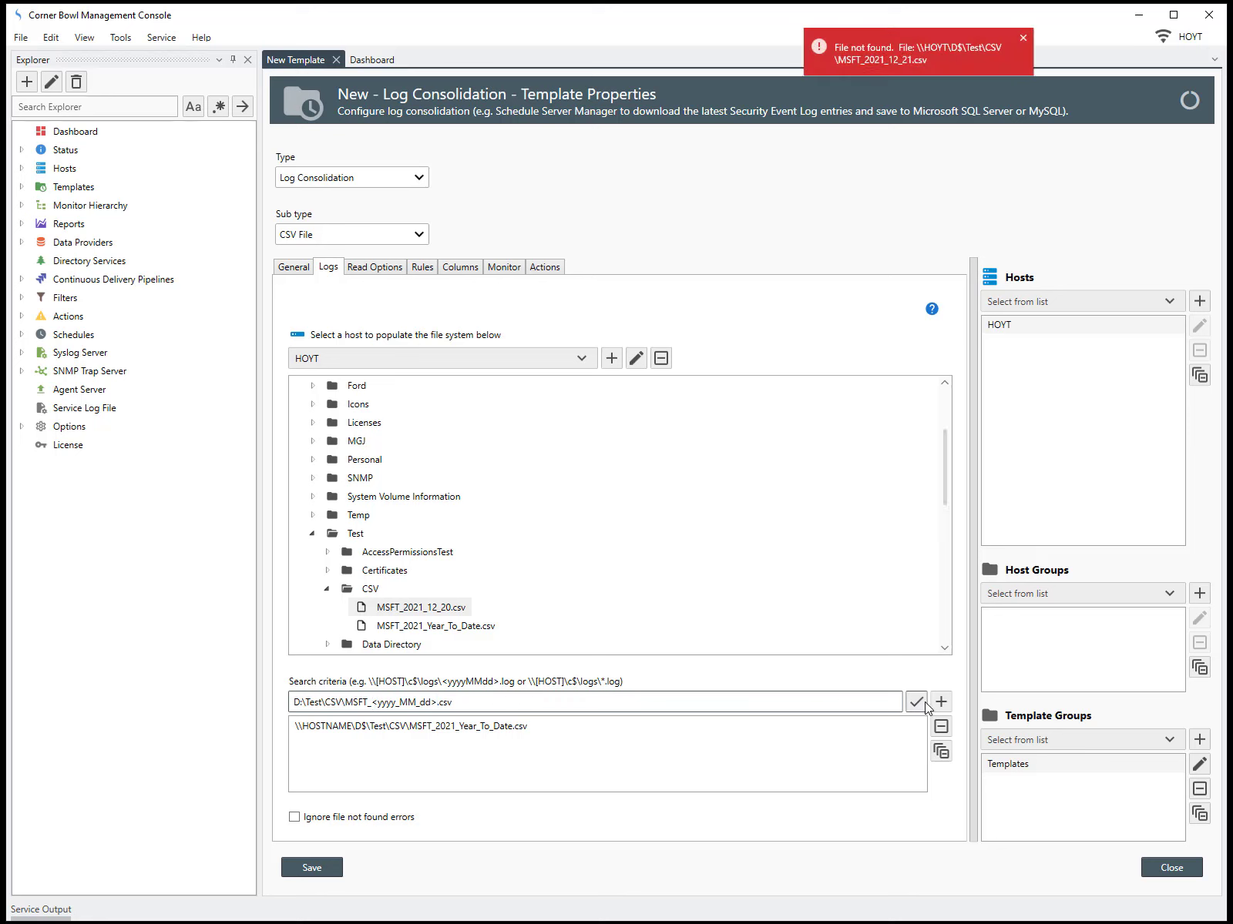
{"action": "left_click", "coordinate": [941, 702]}
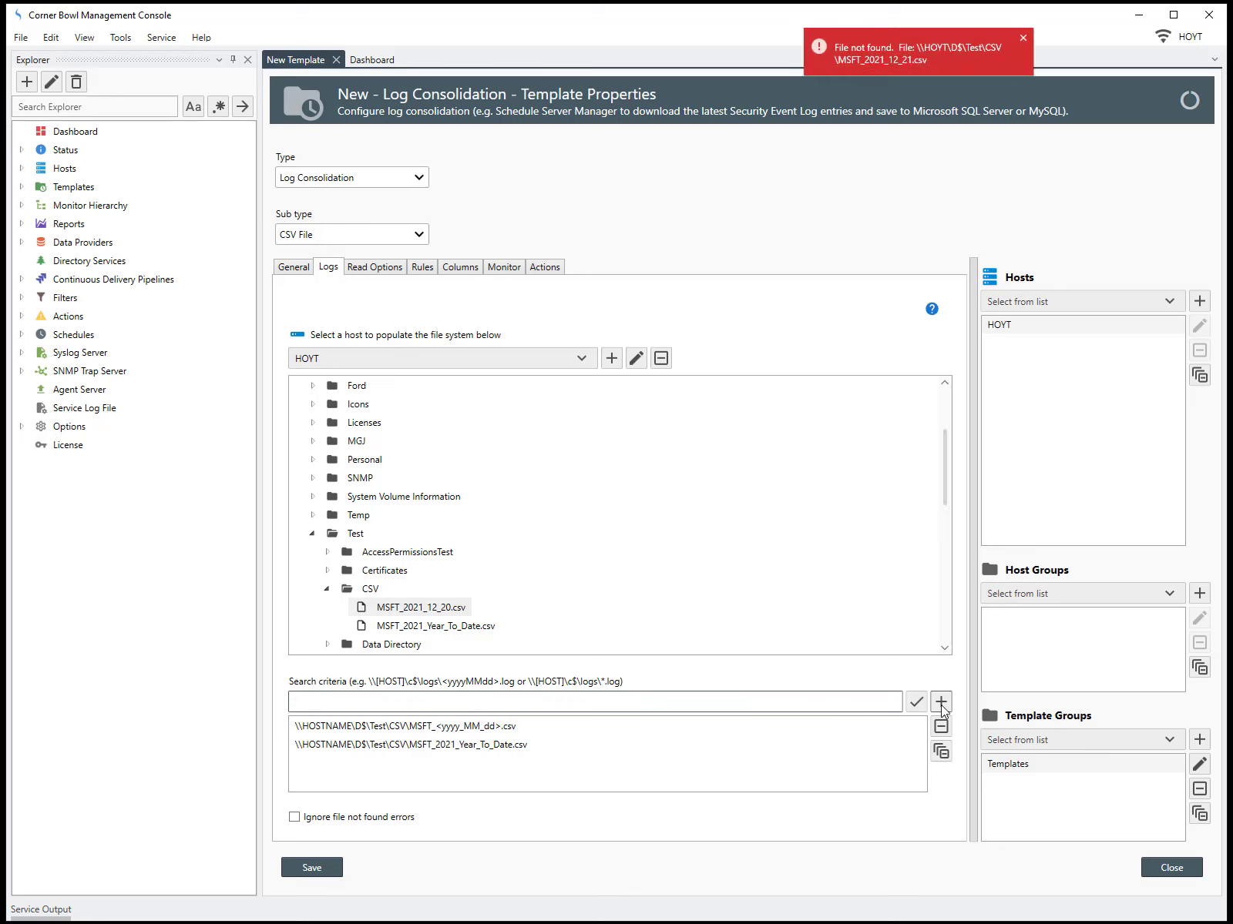
In the read options, give the MSFT_<yyyy_MM_dd>.csv log the logical filename MSFT
{"action": "left_click", "coordinate": [401, 270]}
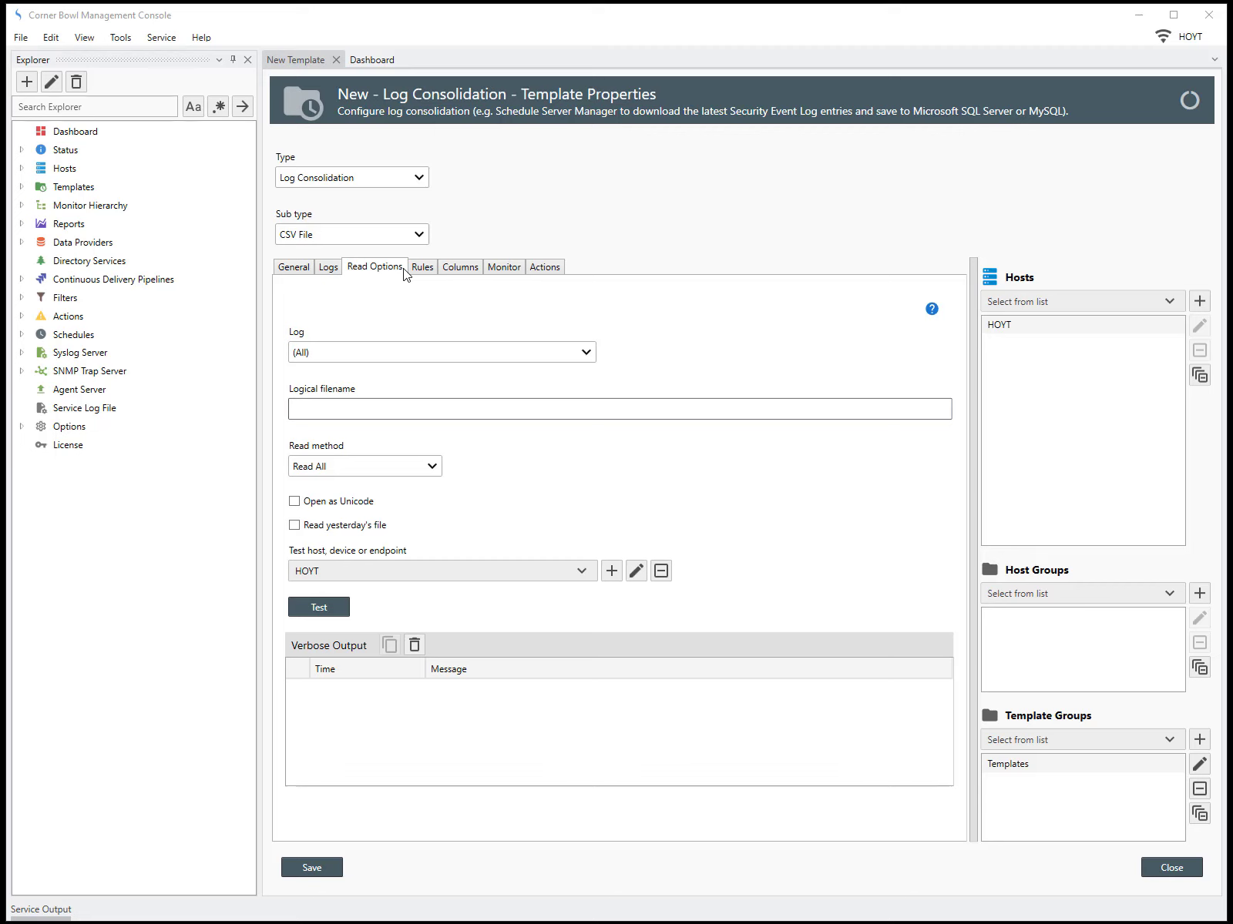
{"action": "left_click", "coordinate": [364, 409]}
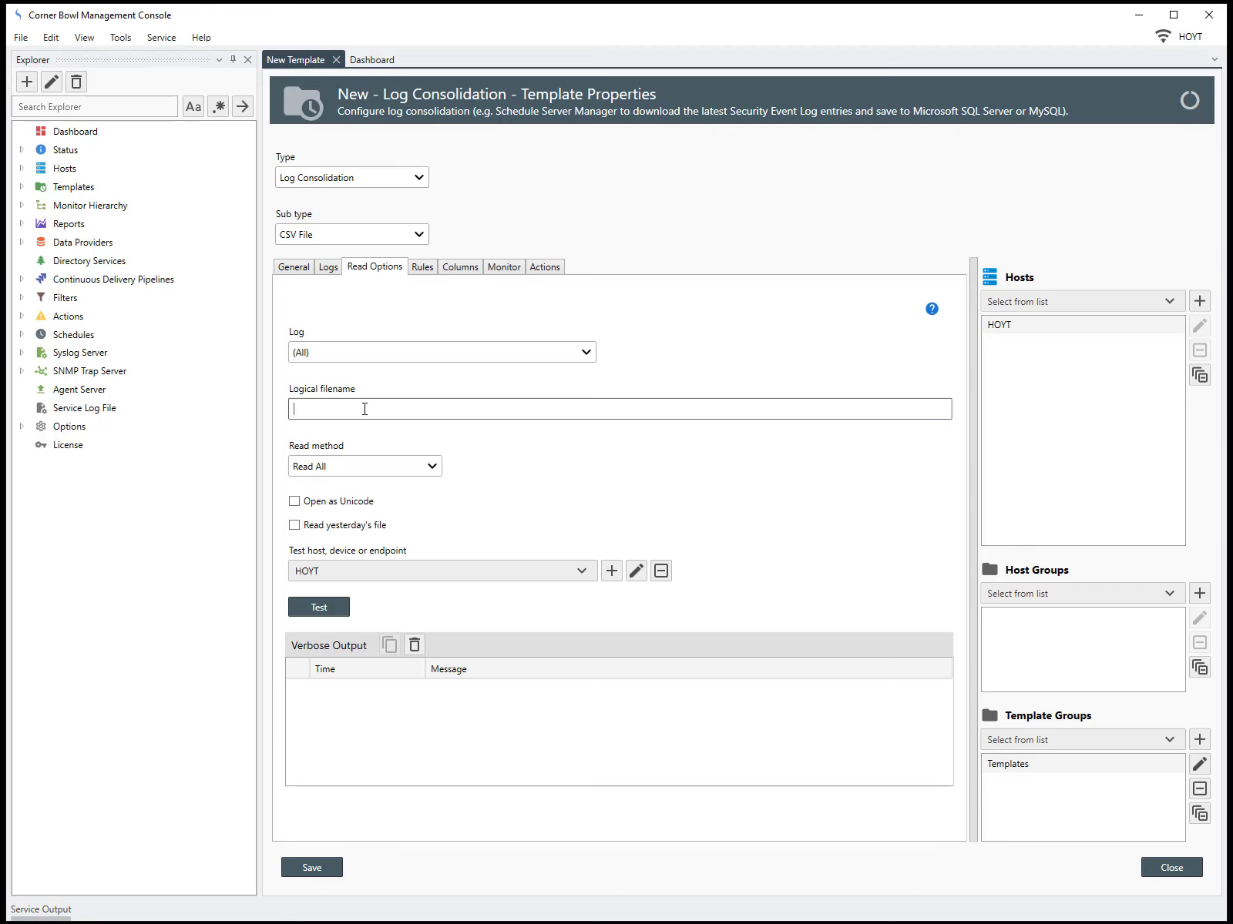
{"action": "type", "text": "MSFT"}
{"action": "left_click", "coordinate": [534, 357]}
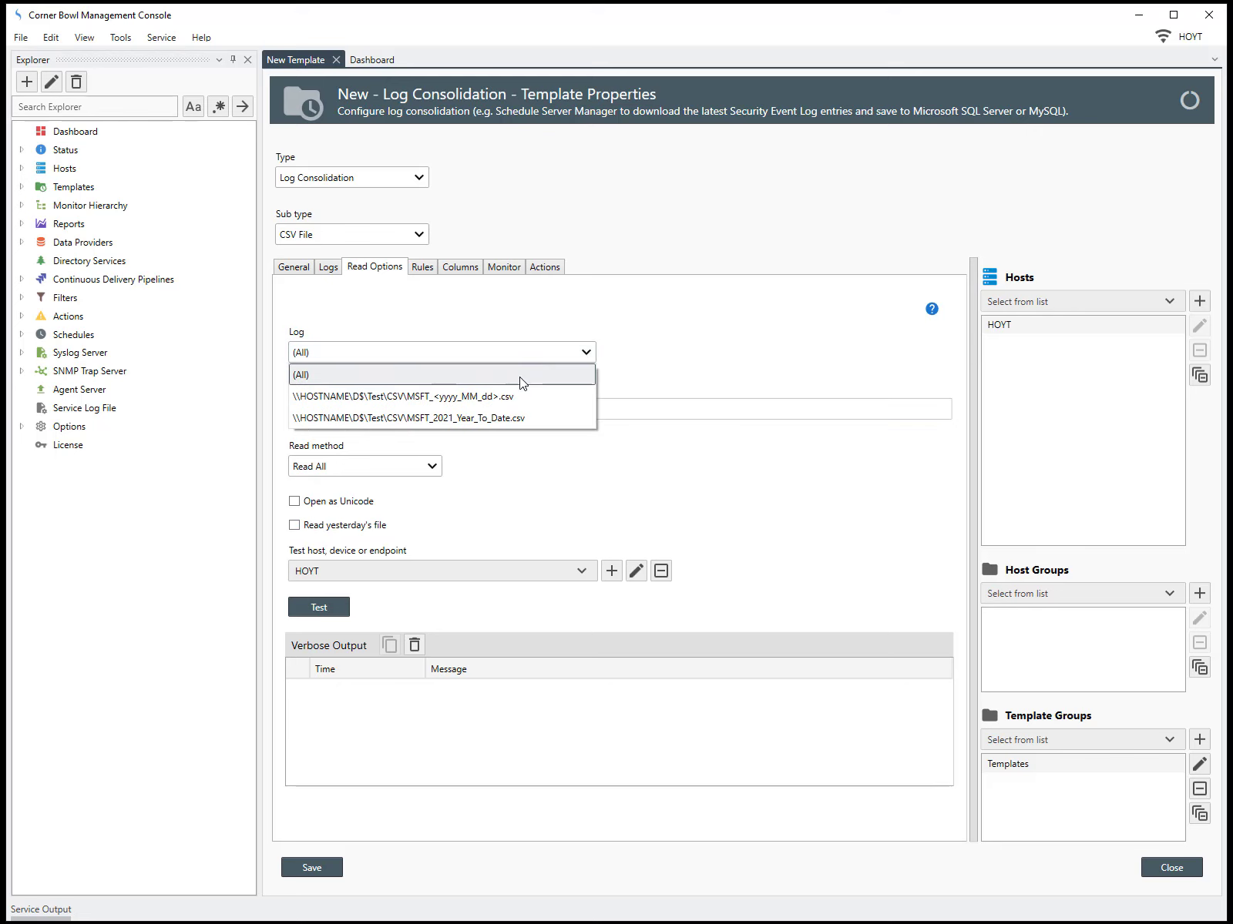
{"action": "left_click", "coordinate": [512, 398]}
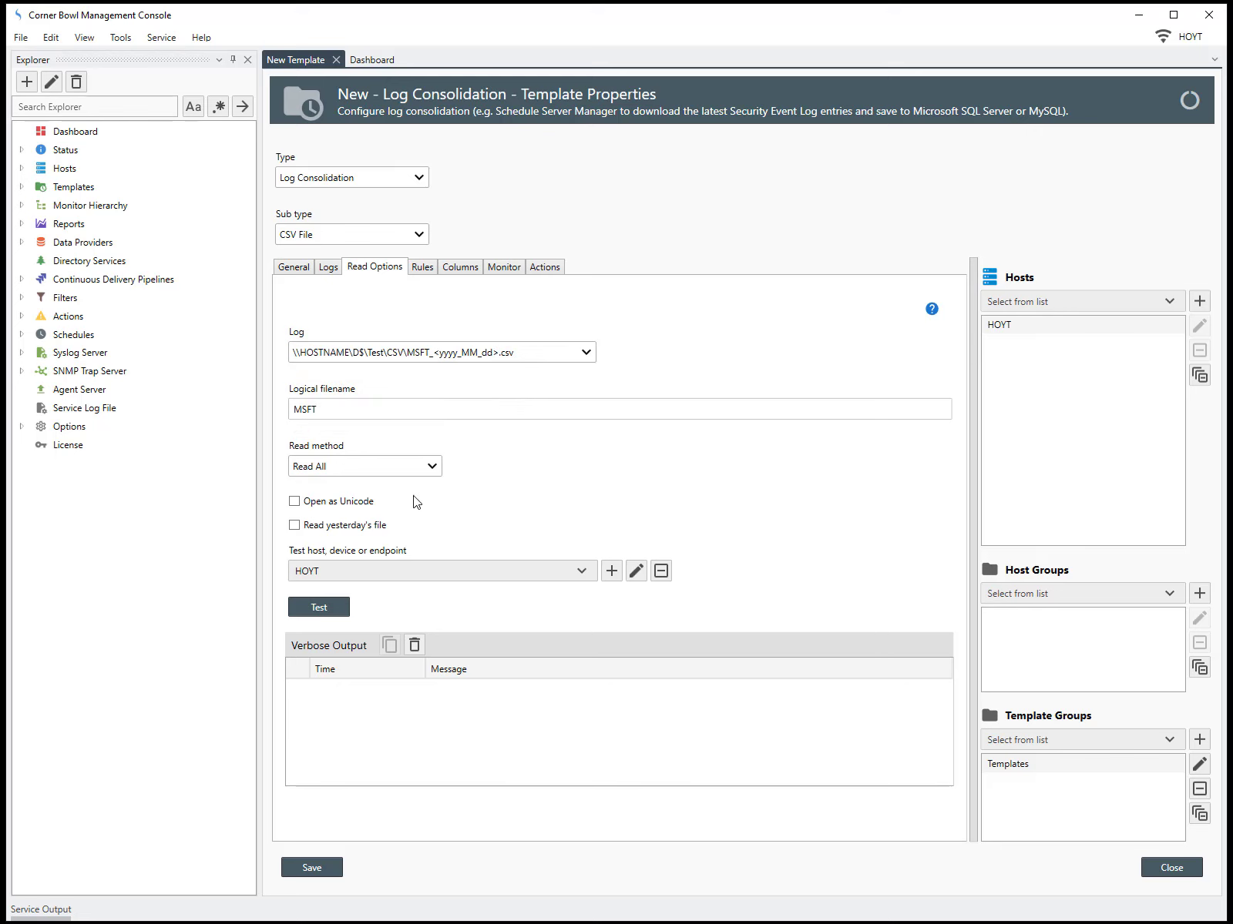
Enable reading yesterday's file and run a read test on host HOYT, reviewing the output lines
{"action": "left_click", "coordinate": [383, 530]}
{"action": "left_click", "coordinate": [323, 607]}
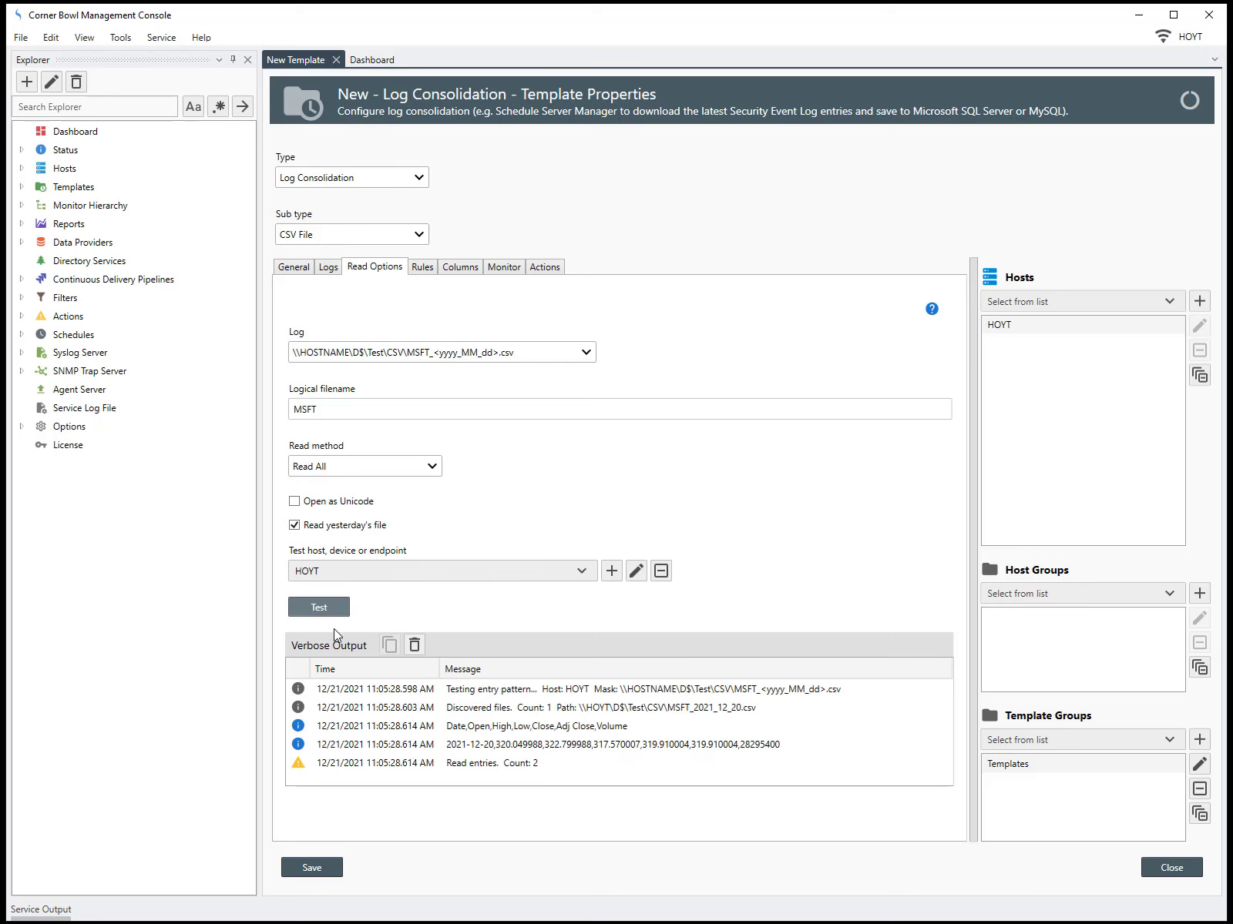
{"action": "left_click", "coordinate": [390, 728]}
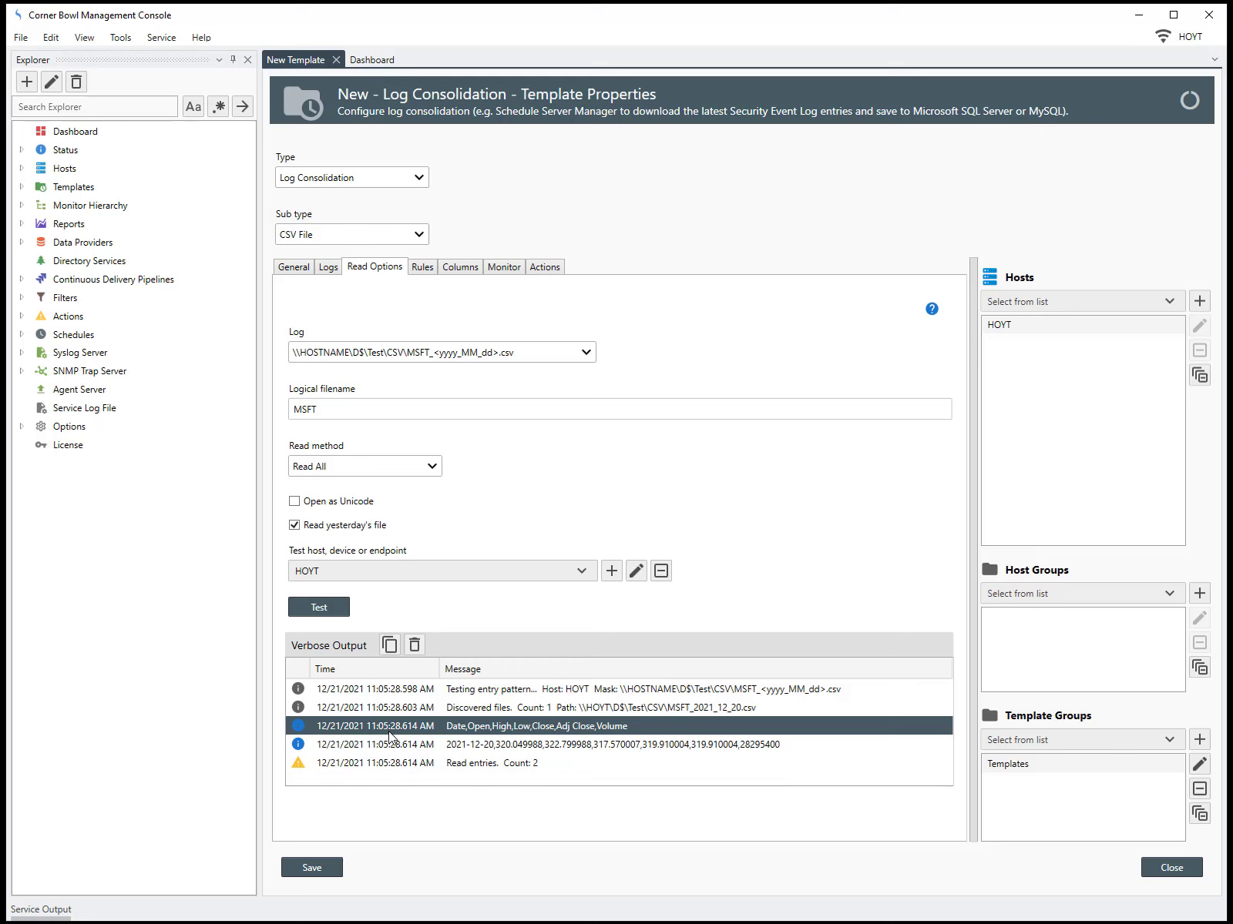
{"action": "left_click", "coordinate": [394, 748]}
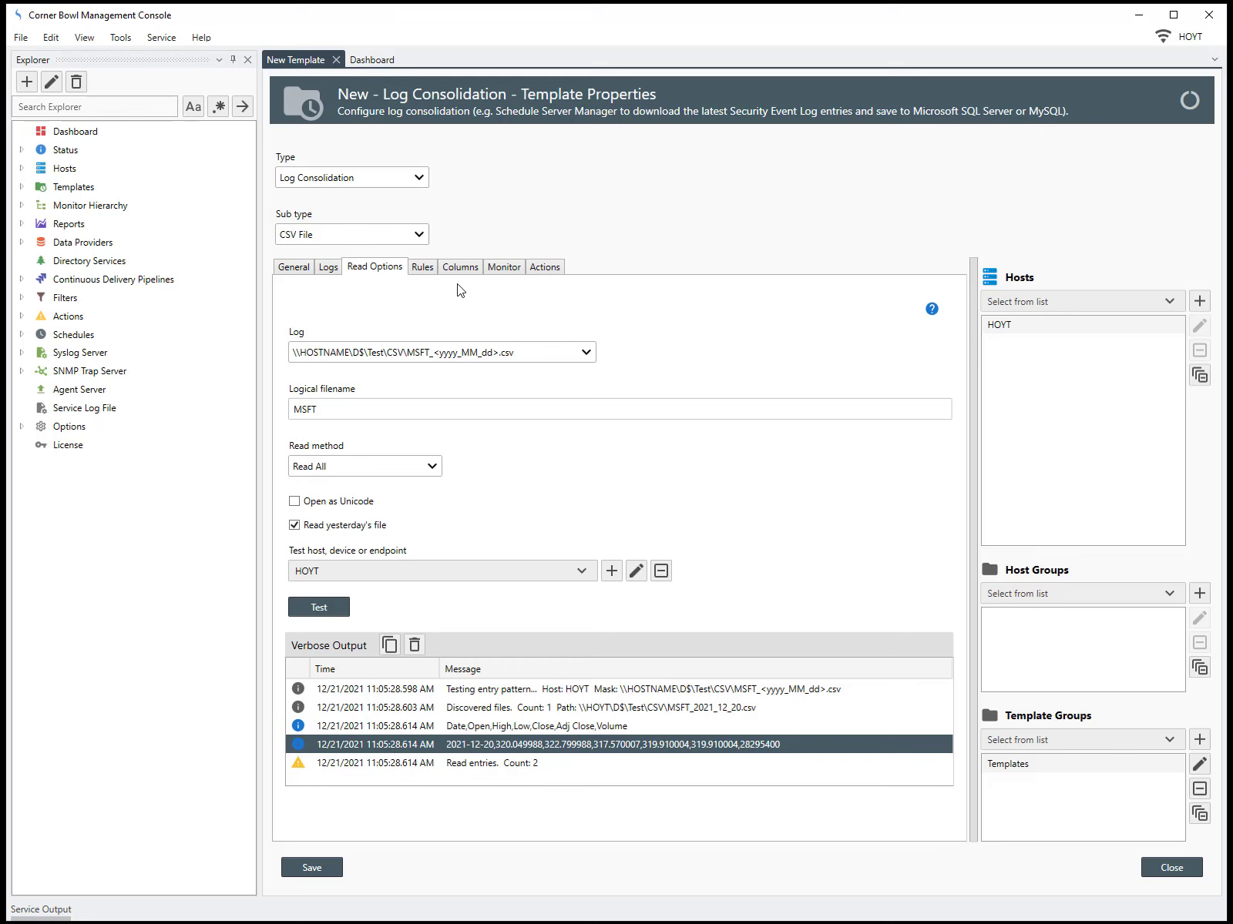
For all logs, add the sample Log Entry Retention Policy from Sample Templates > Log Consolidation
{"action": "left_click", "coordinate": [423, 267]}
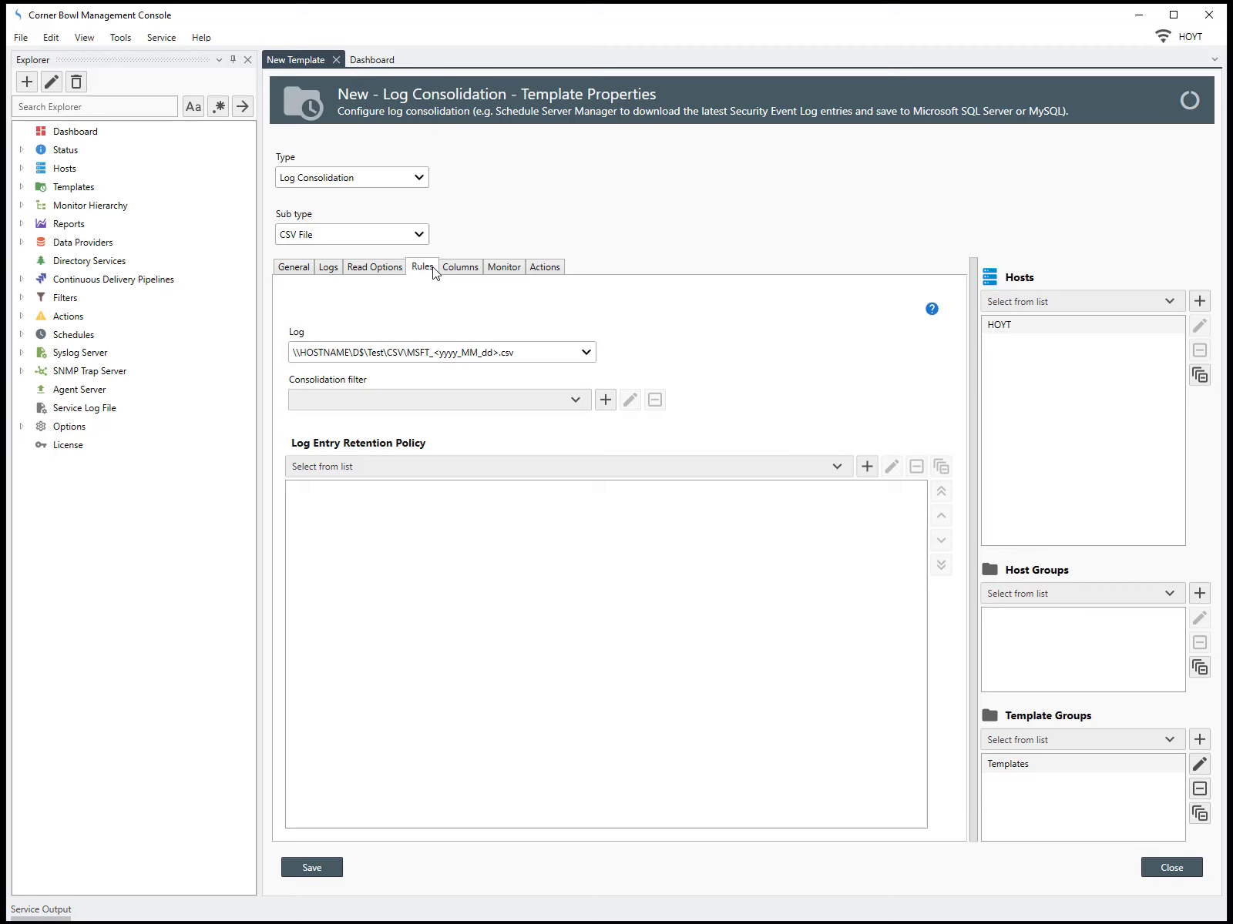
{"action": "left_click", "coordinate": [448, 352]}
{"action": "left_click", "coordinate": [451, 383]}
{"action": "left_click", "coordinate": [445, 467]}
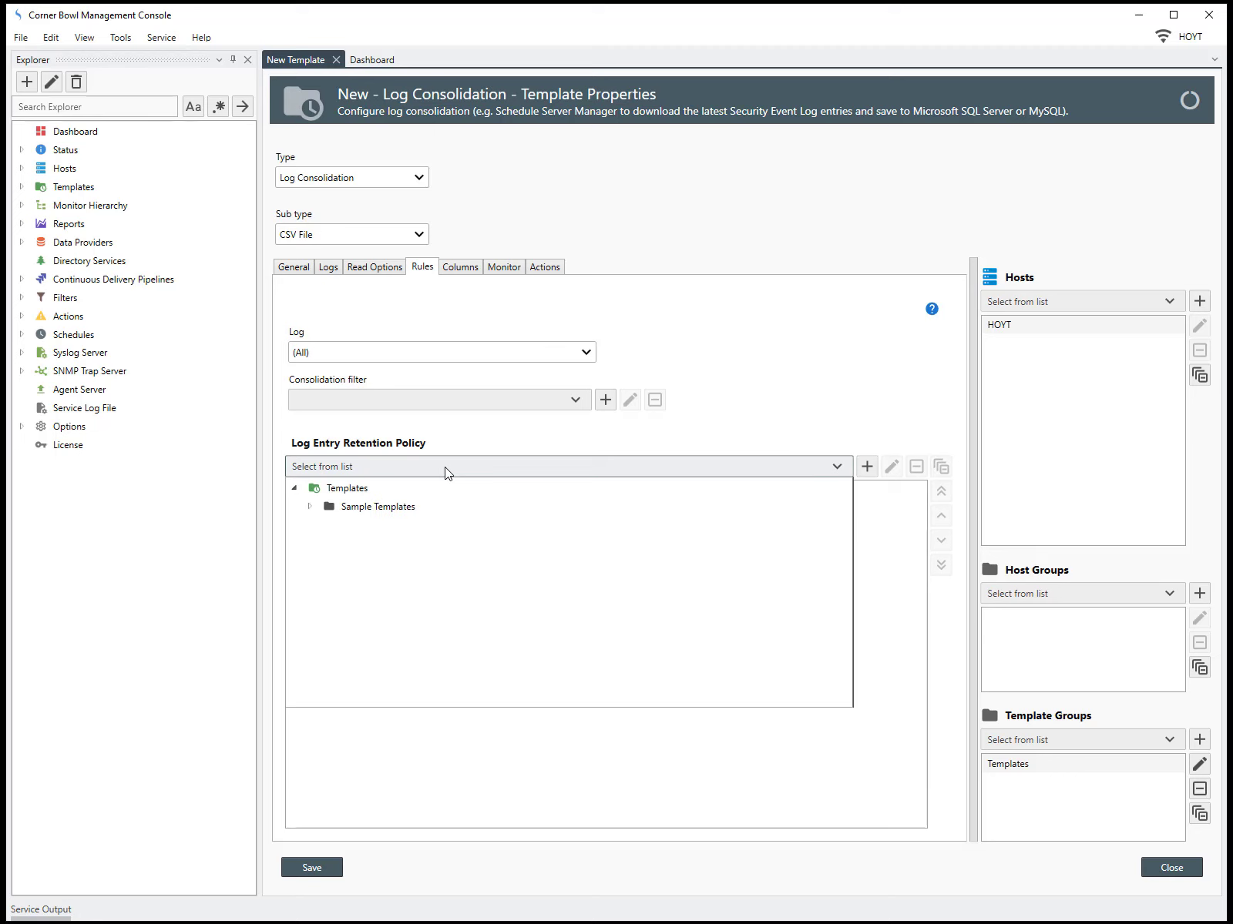
{"action": "left_click", "coordinate": [393, 509]}
{"action": "left_click", "coordinate": [308, 507]}
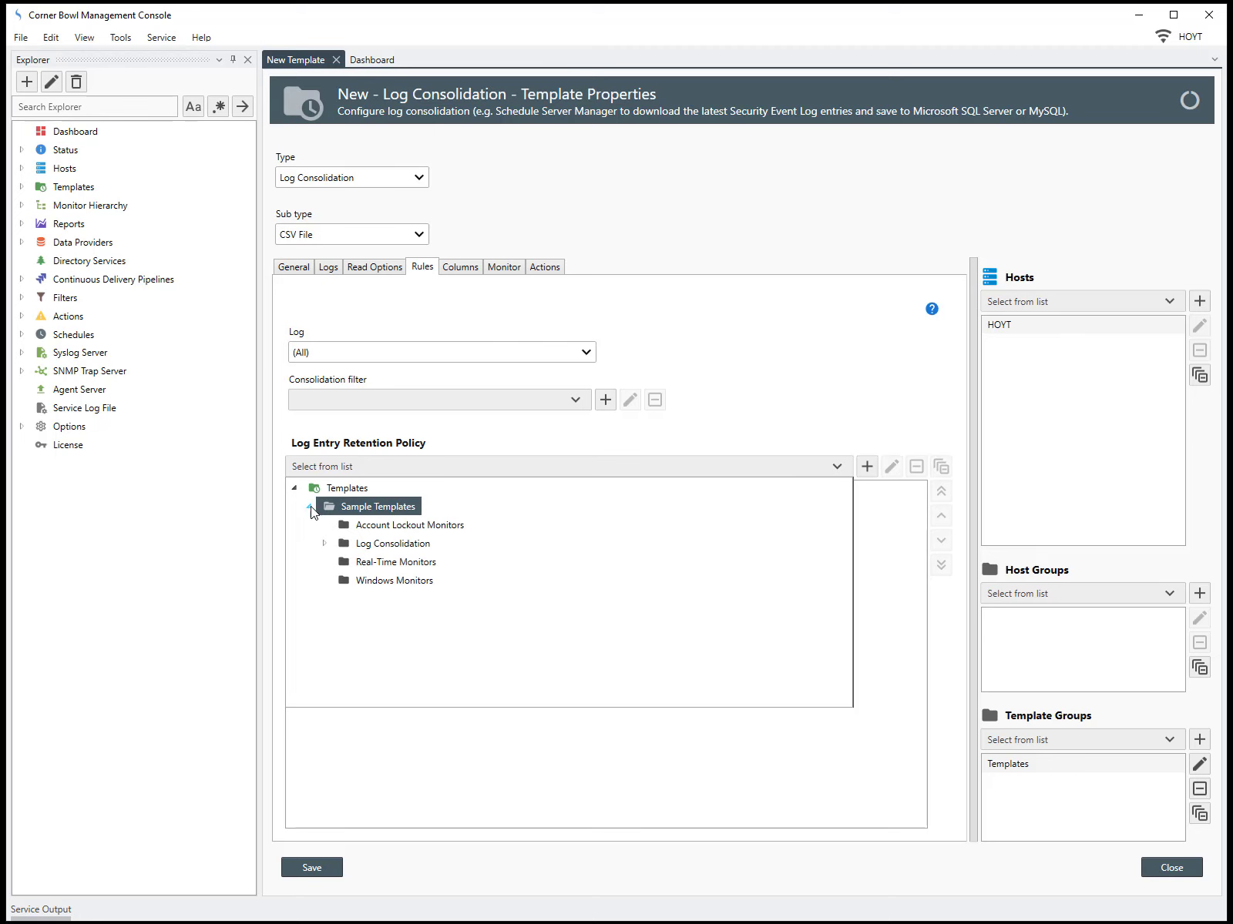
{"action": "left_click", "coordinate": [324, 545]}
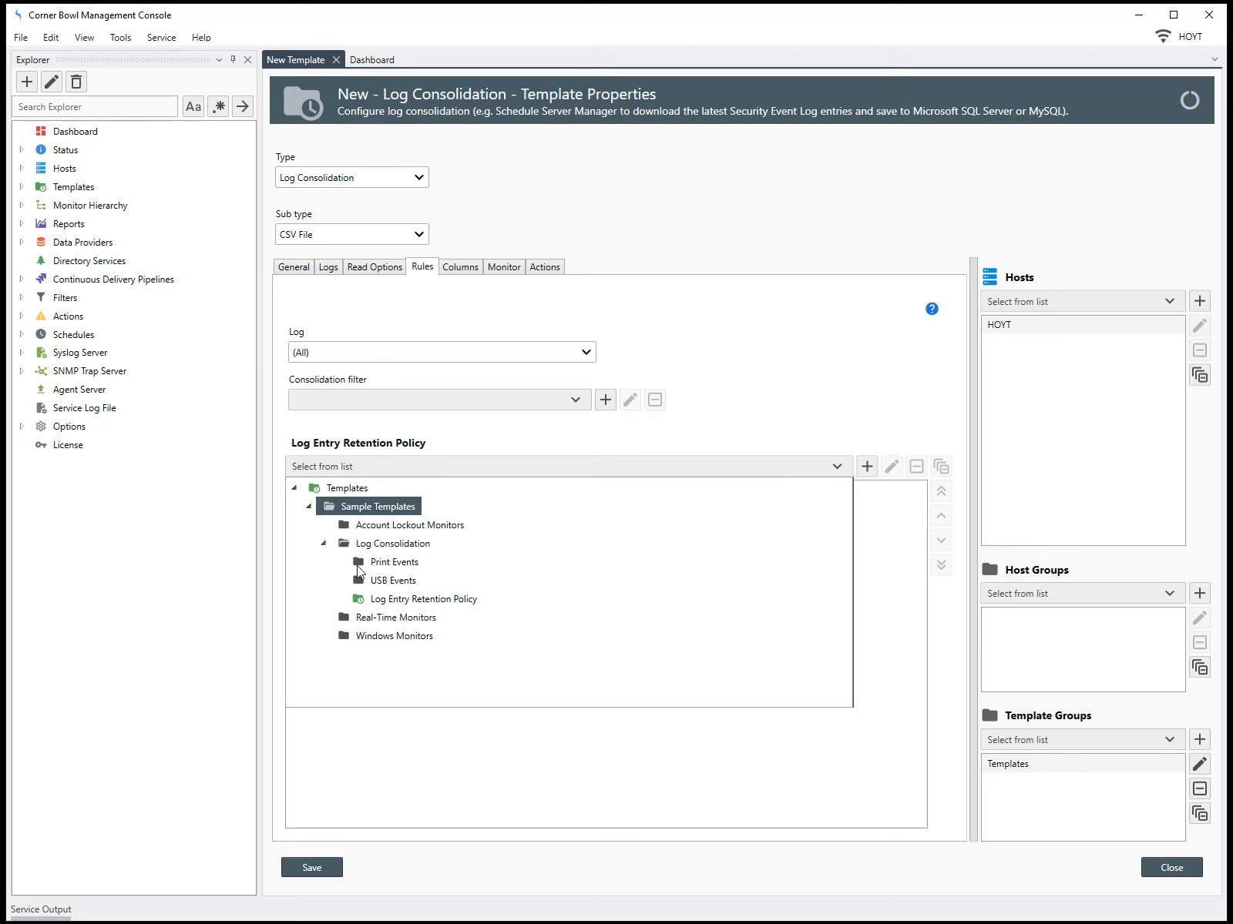
{"action": "left_click", "coordinate": [389, 600]}
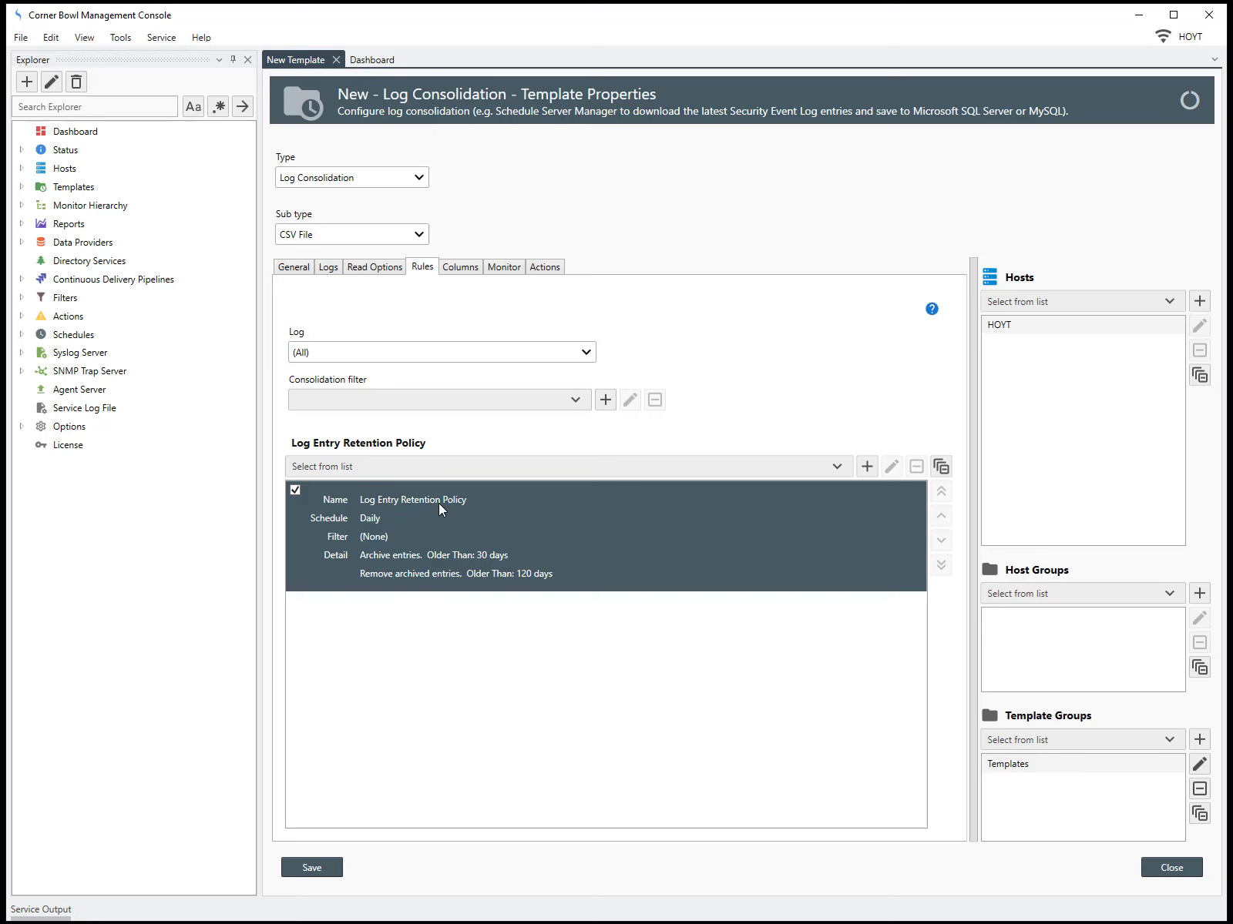
Load the template's columns from the CSV file, using line 0 as the column definitions
{"action": "left_click", "coordinate": [474, 269]}
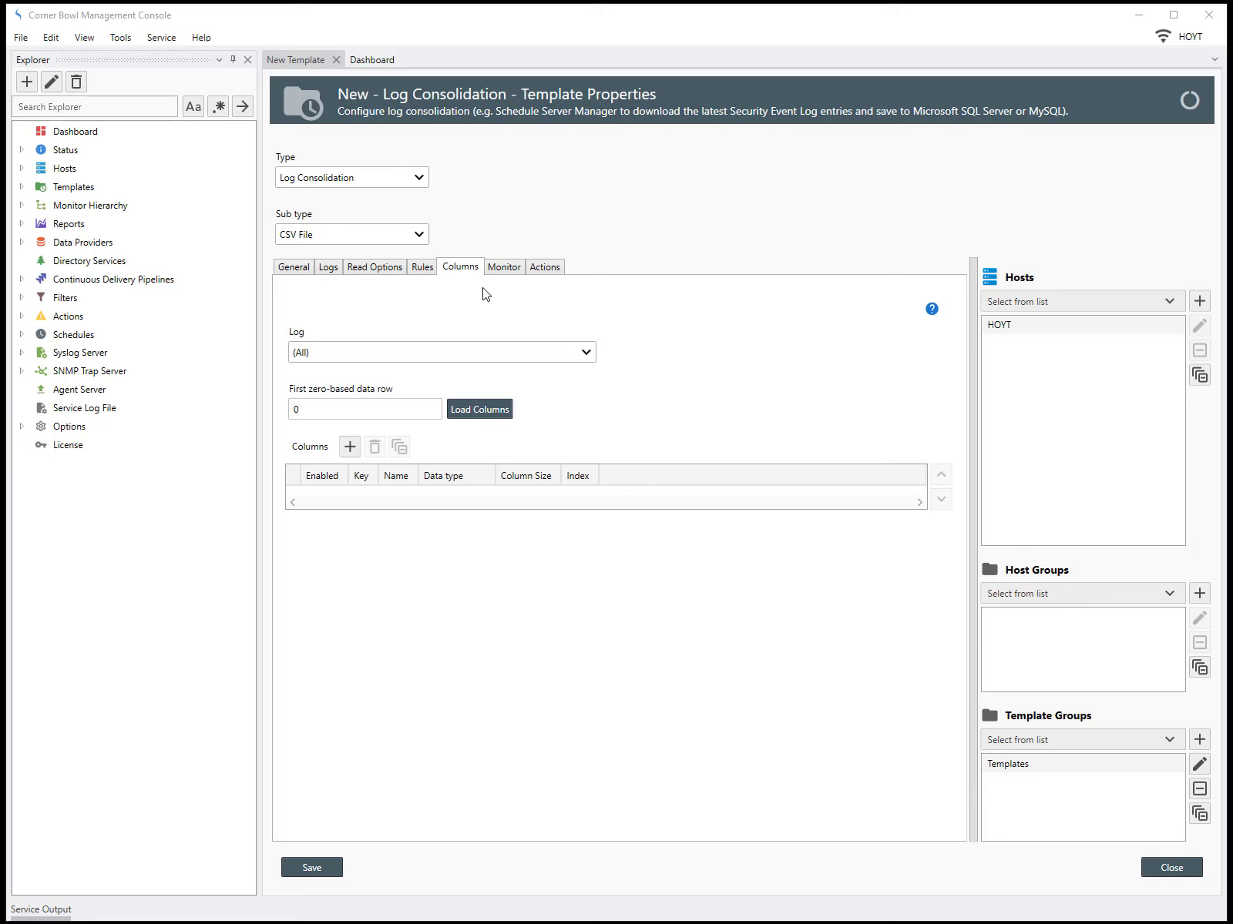
{"action": "left_click", "coordinate": [481, 409]}
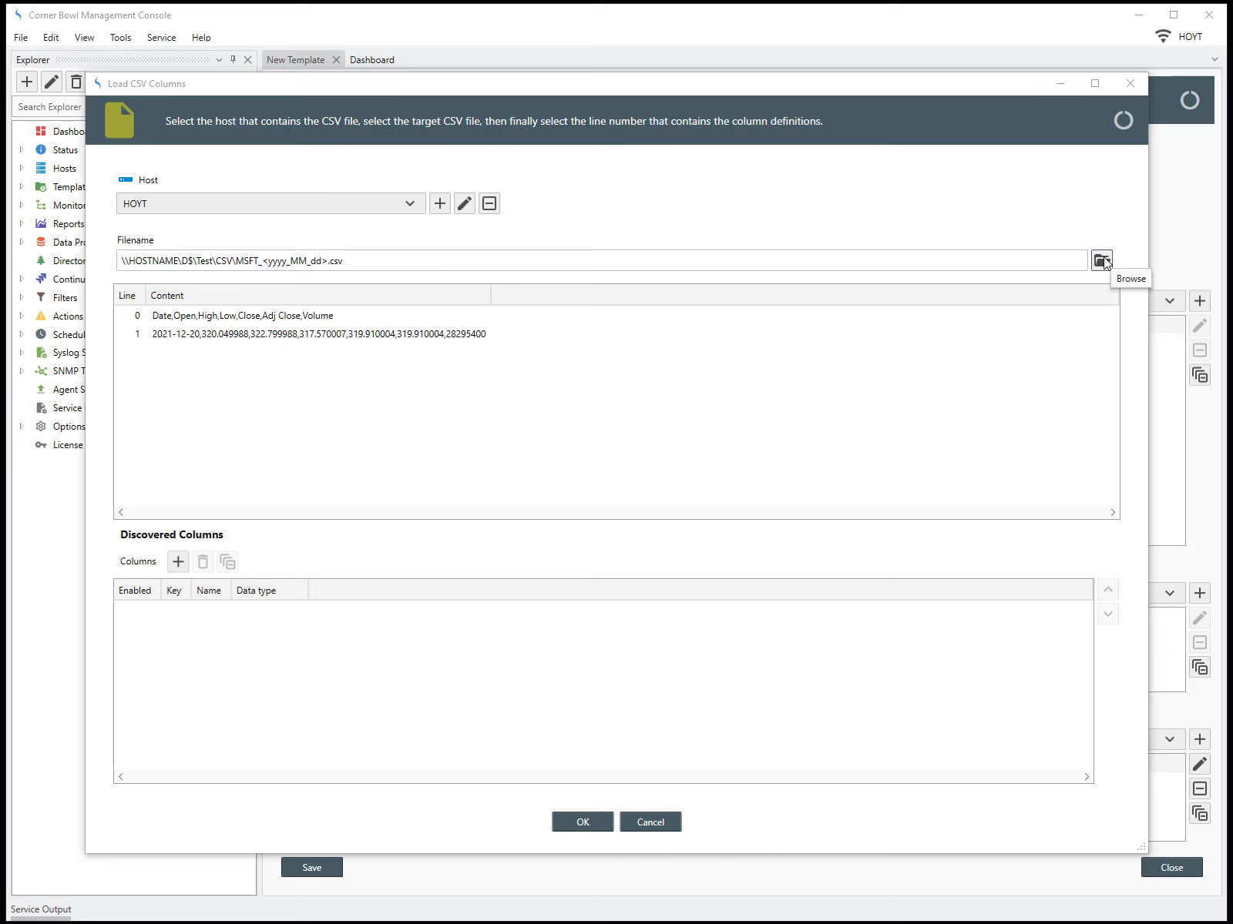
{"action": "left_click", "coordinate": [328, 321]}
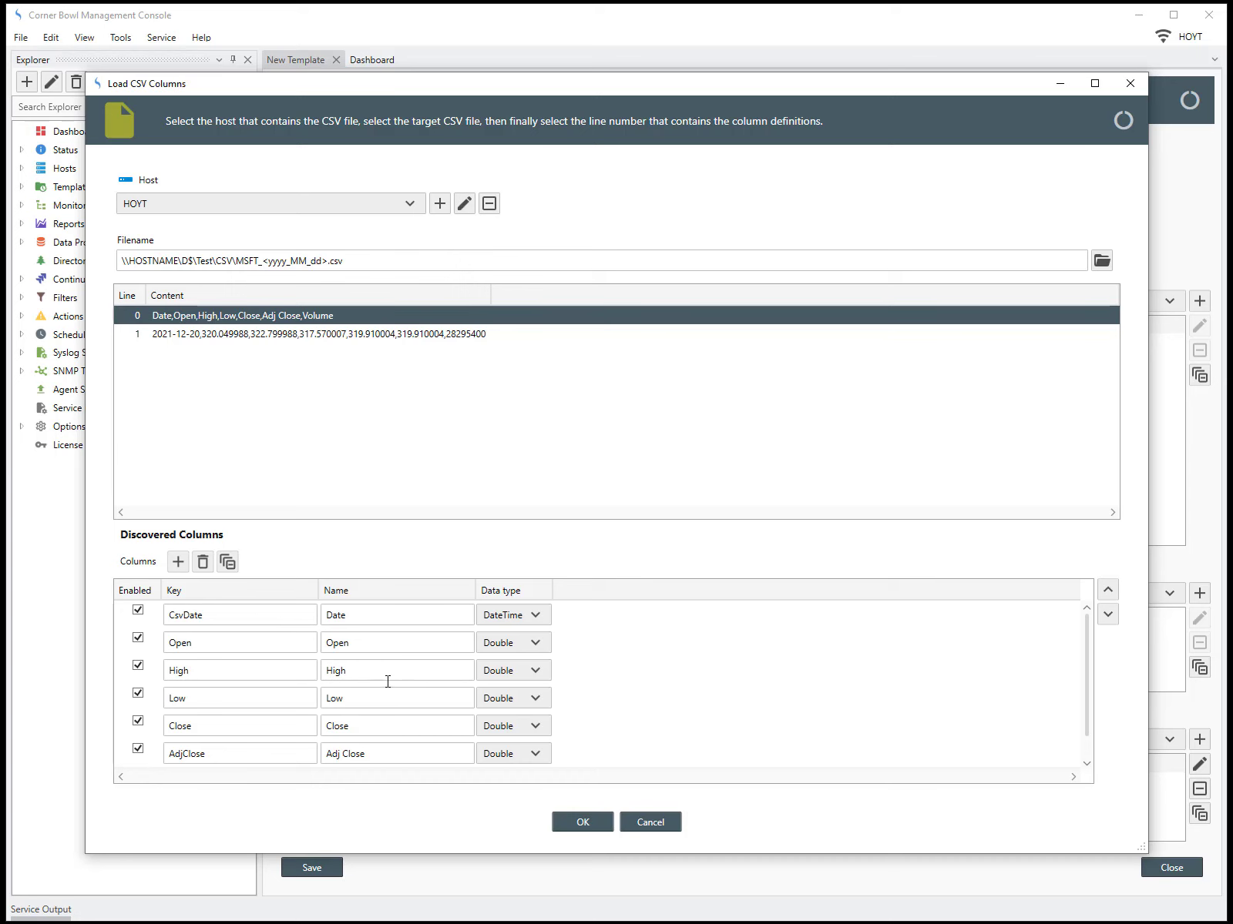
{"action": "left_click", "coordinate": [566, 826]}
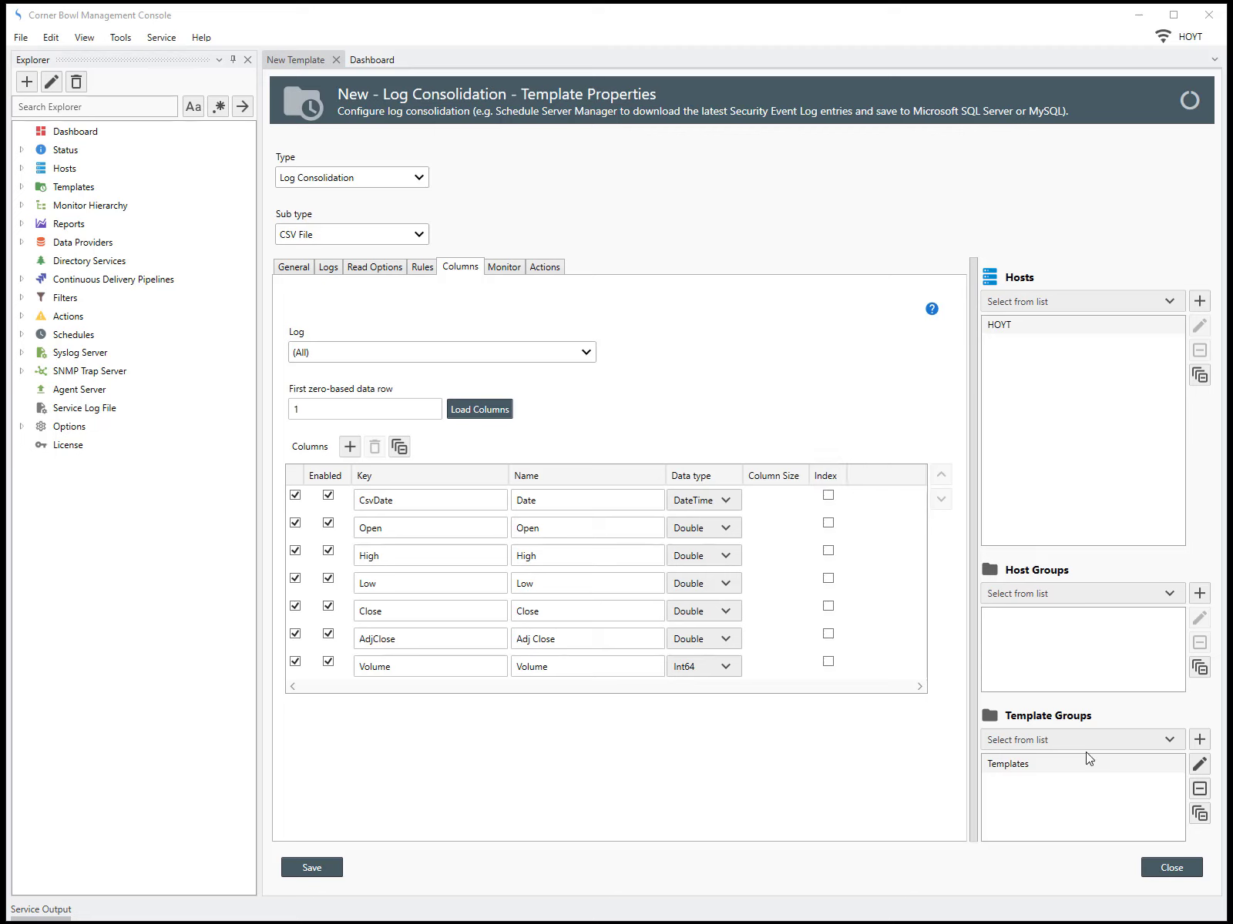
Close the template saving its changes, and expand CSV File Consolidation under Templates
{"action": "left_click", "coordinate": [1170, 869]}
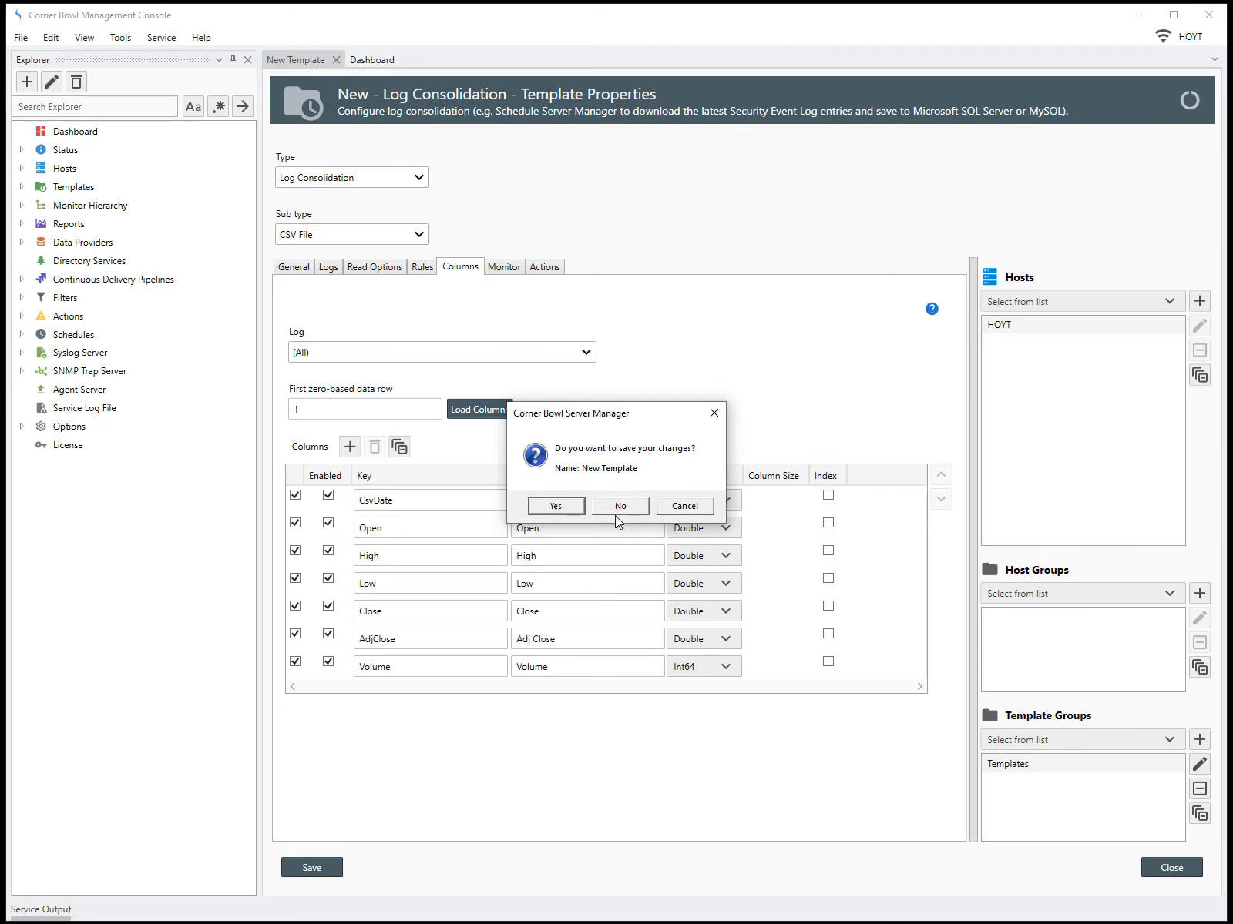
{"action": "left_click", "coordinate": [580, 510]}
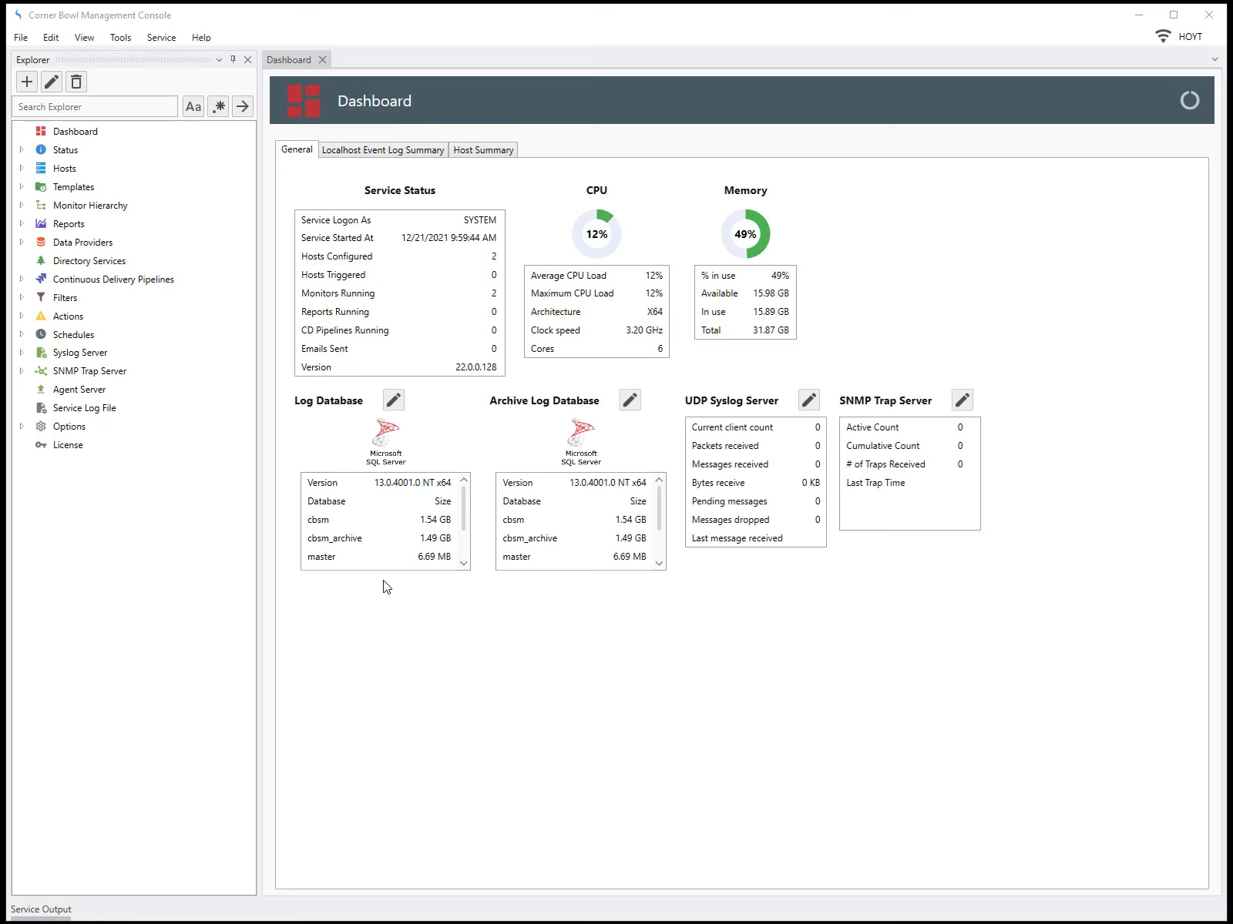
{"action": "left_click", "coordinate": [20, 187]}
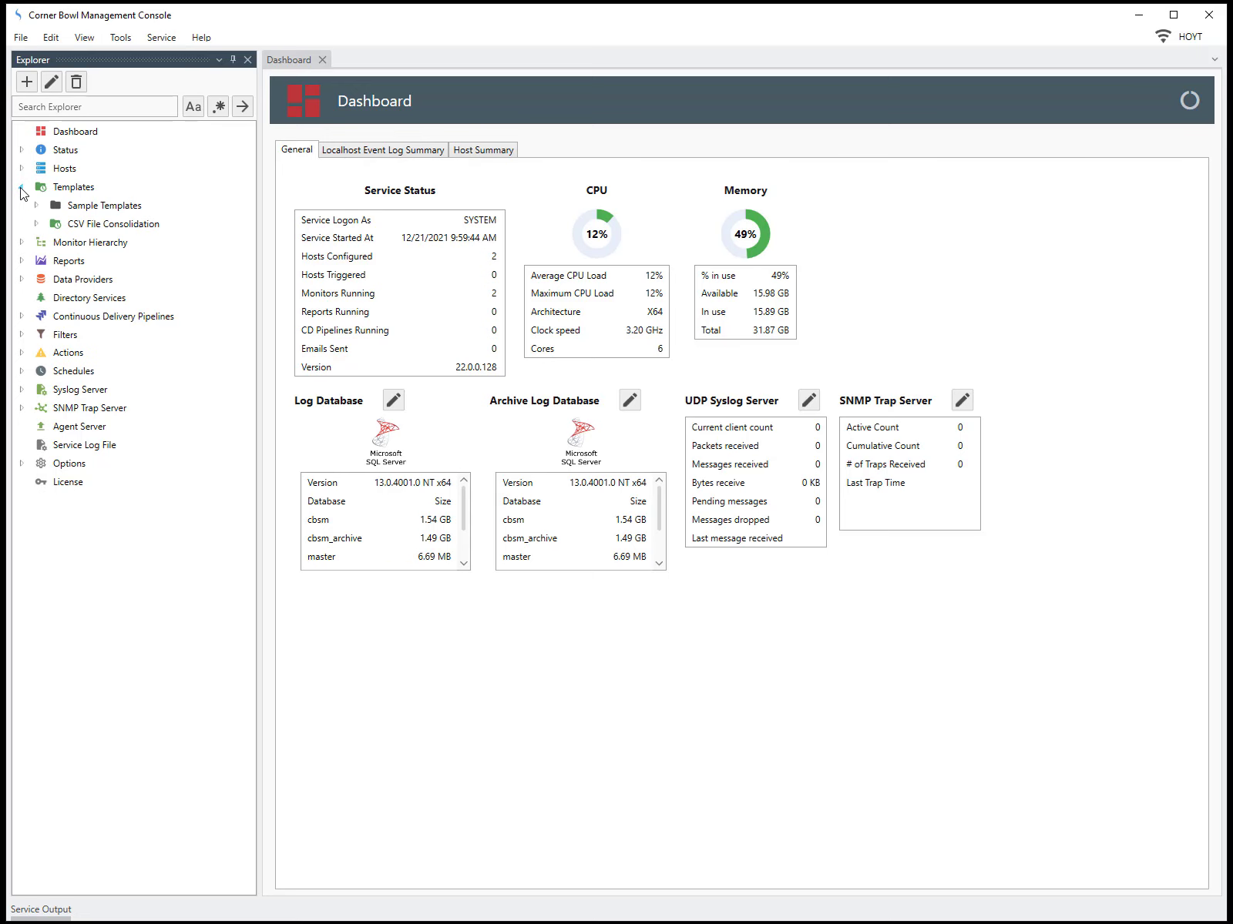
{"action": "left_click", "coordinate": [37, 224]}
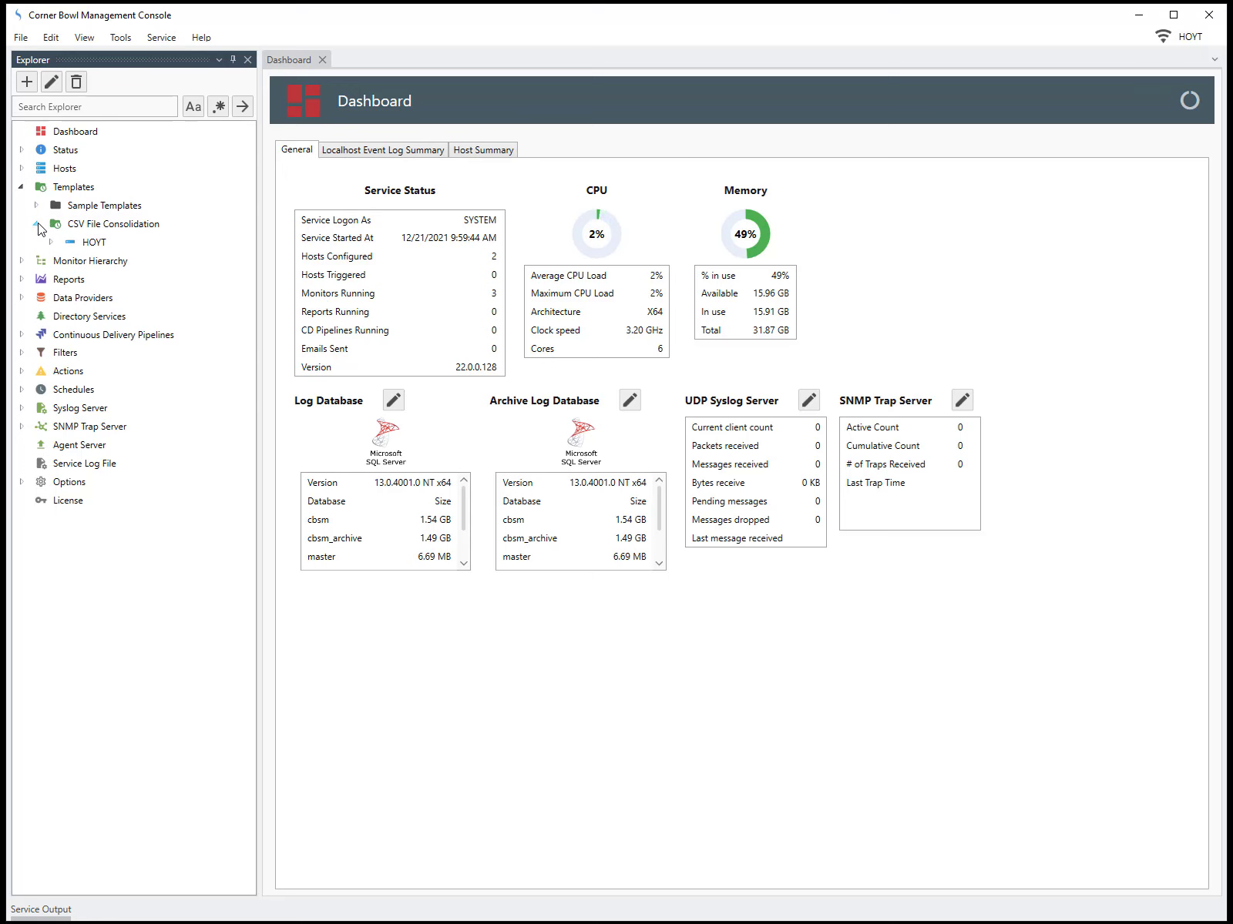
Expand host HOYT under CSV File Consolidation and run the template on it with verbose output
{"action": "double_click", "coordinate": [91, 246]}
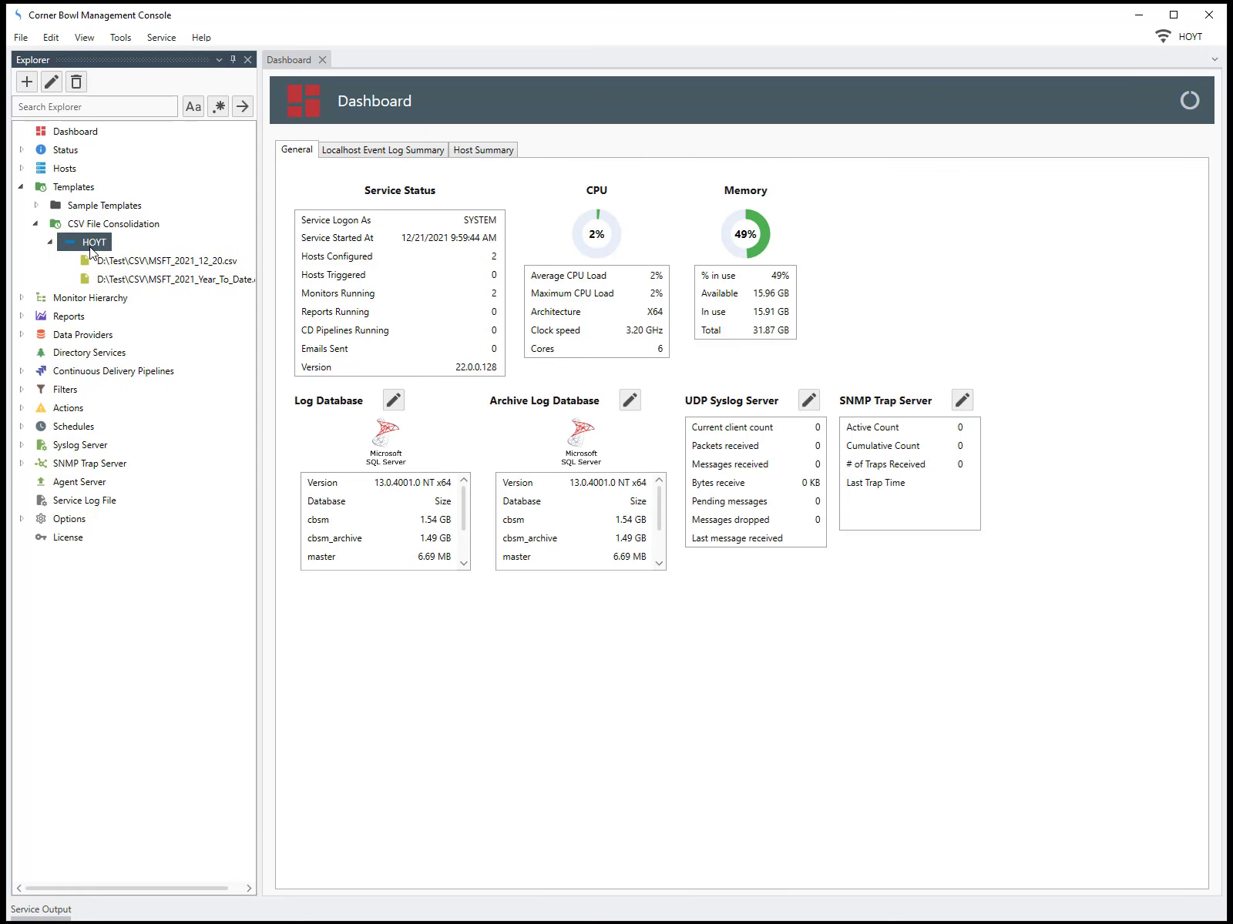
{"action": "right_click", "coordinate": [91, 249]}
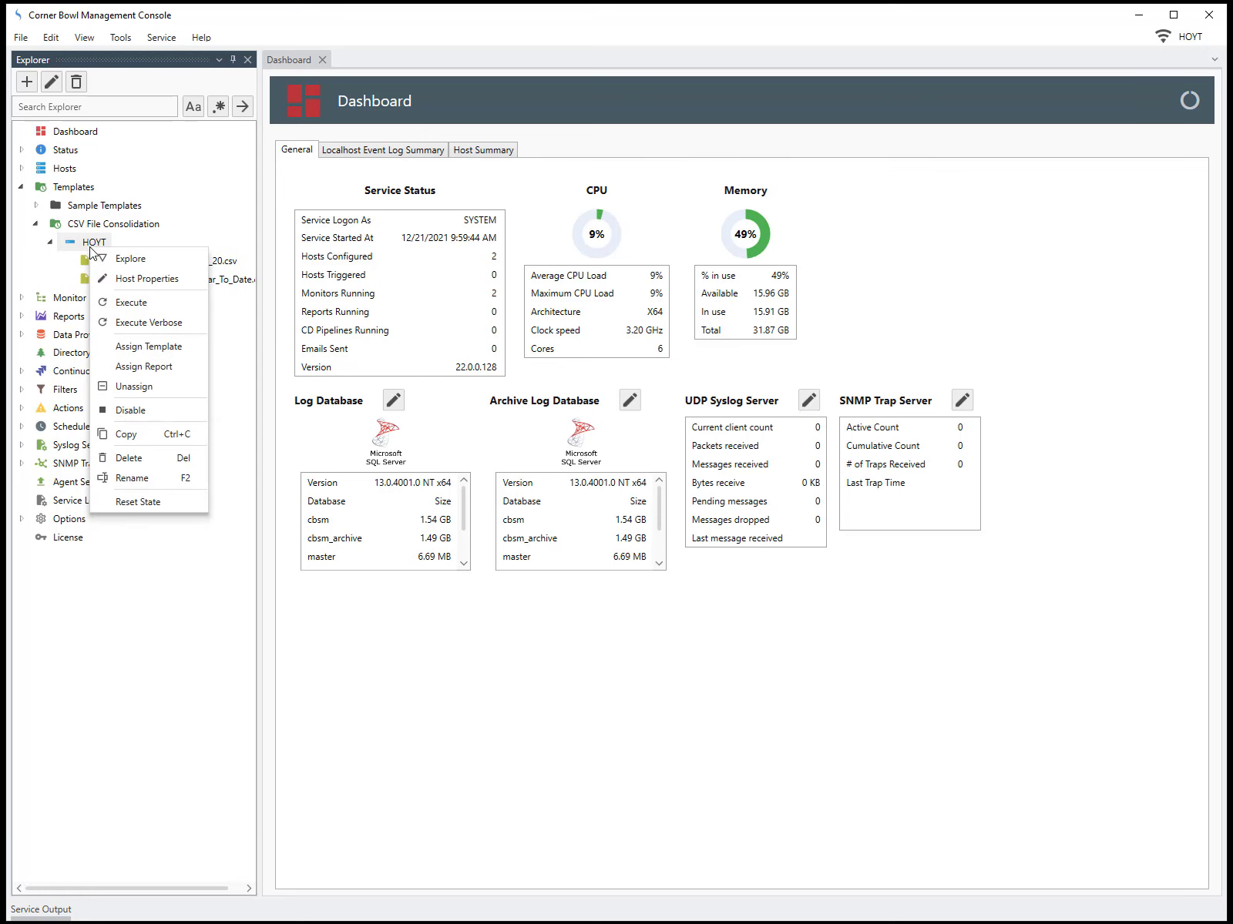
{"action": "left_click", "coordinate": [140, 323]}
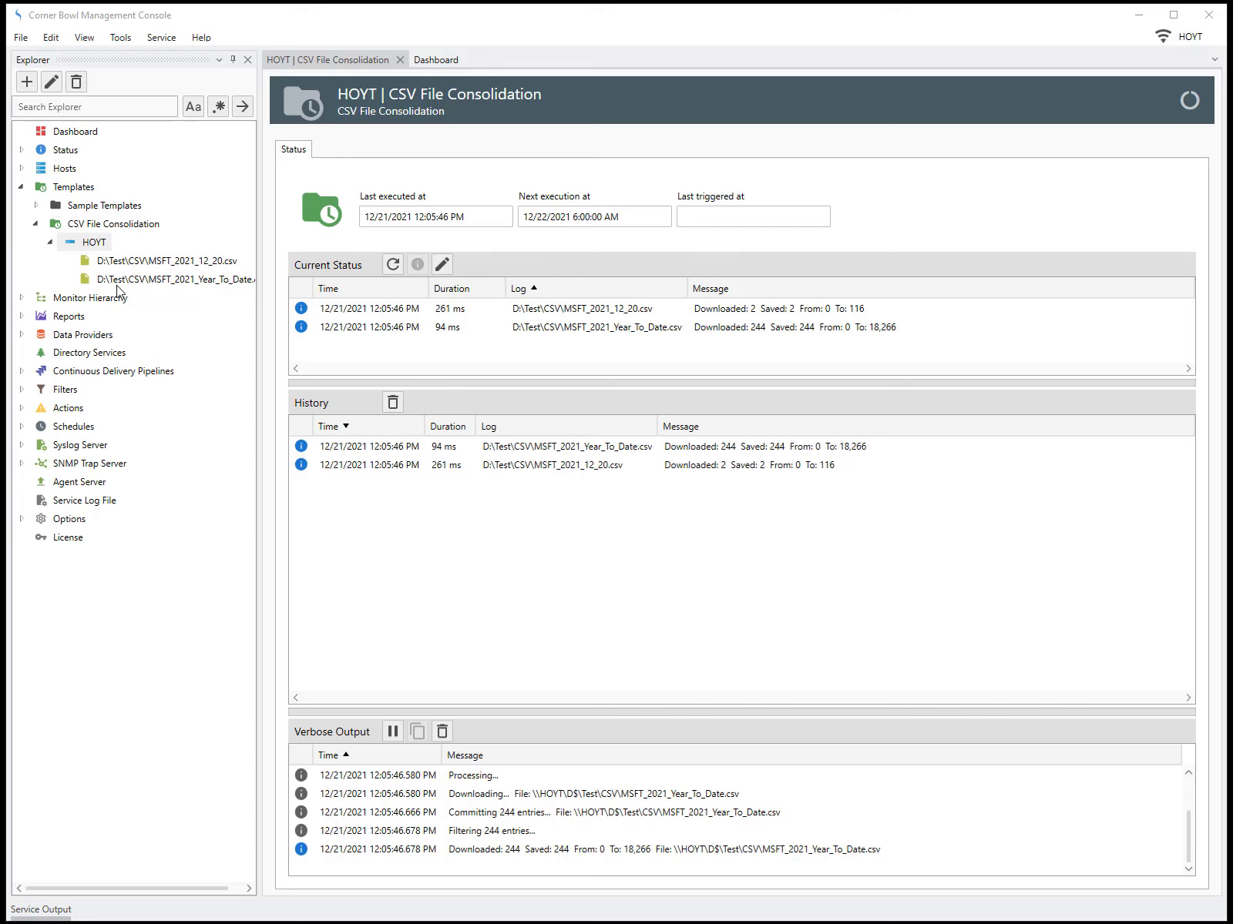
Open the parsed entries of the MSFT_2021_12_20.csv log with the default viewer options
{"action": "left_click", "coordinate": [109, 255]}
{"action": "right_click", "coordinate": [109, 255]}
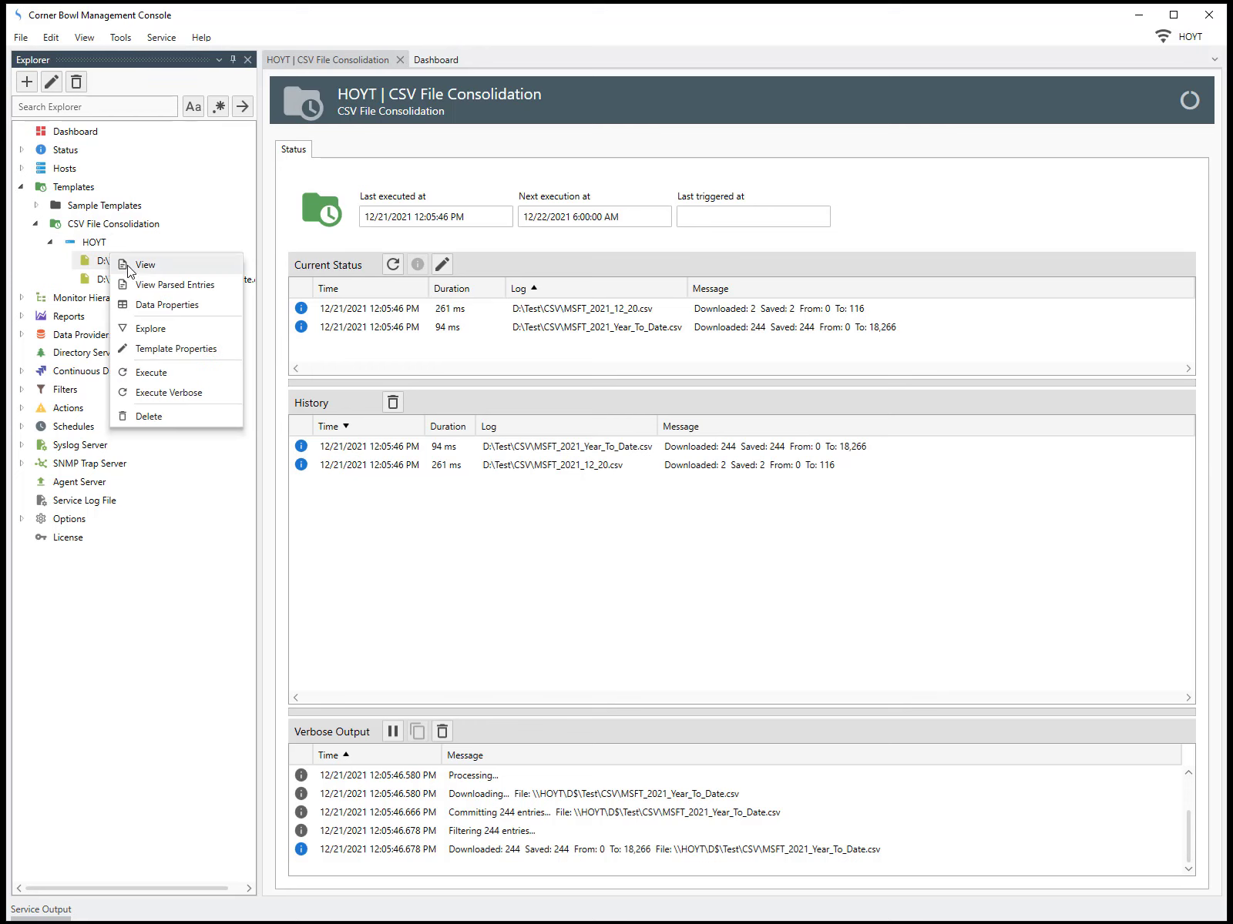
{"action": "left_click", "coordinate": [148, 285]}
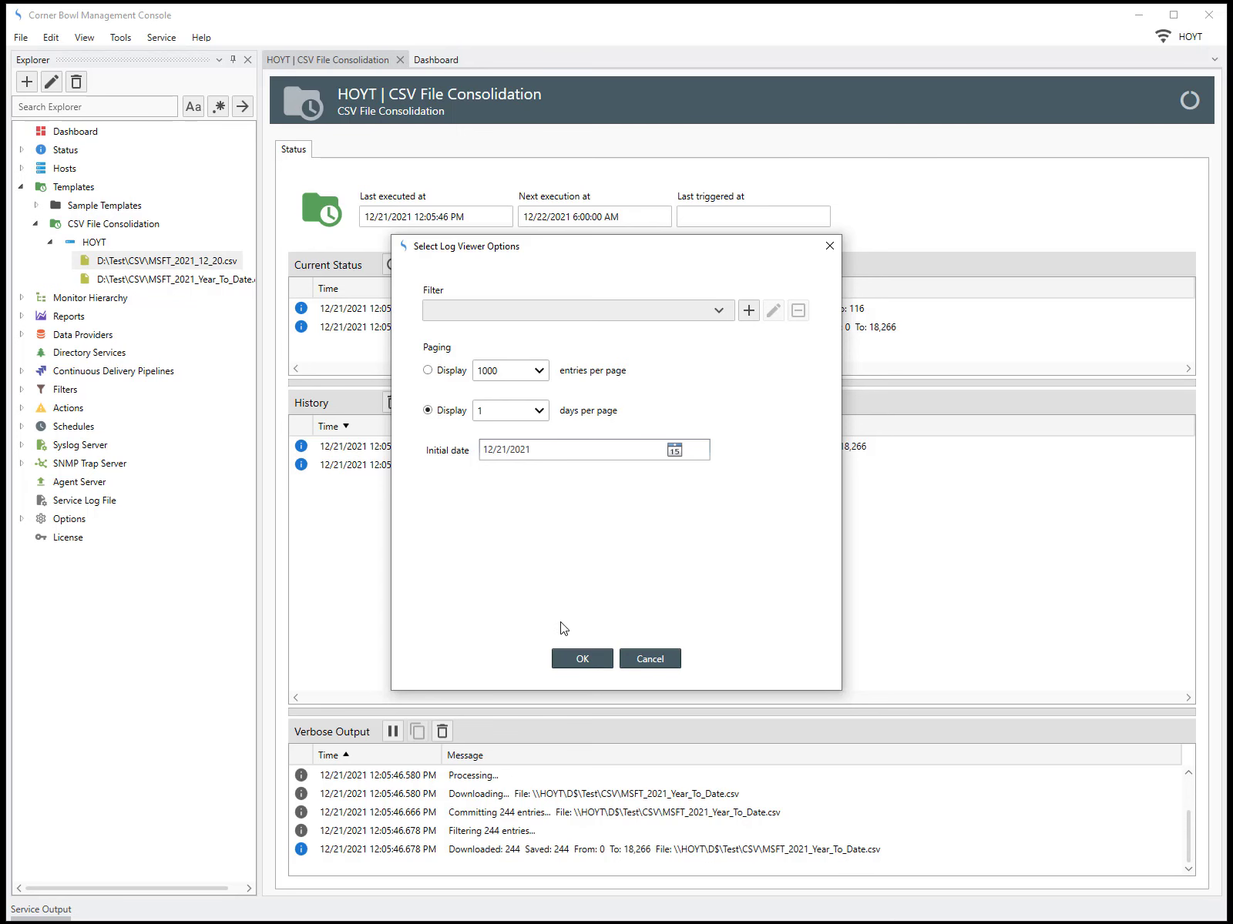
{"action": "left_click", "coordinate": [582, 659]}
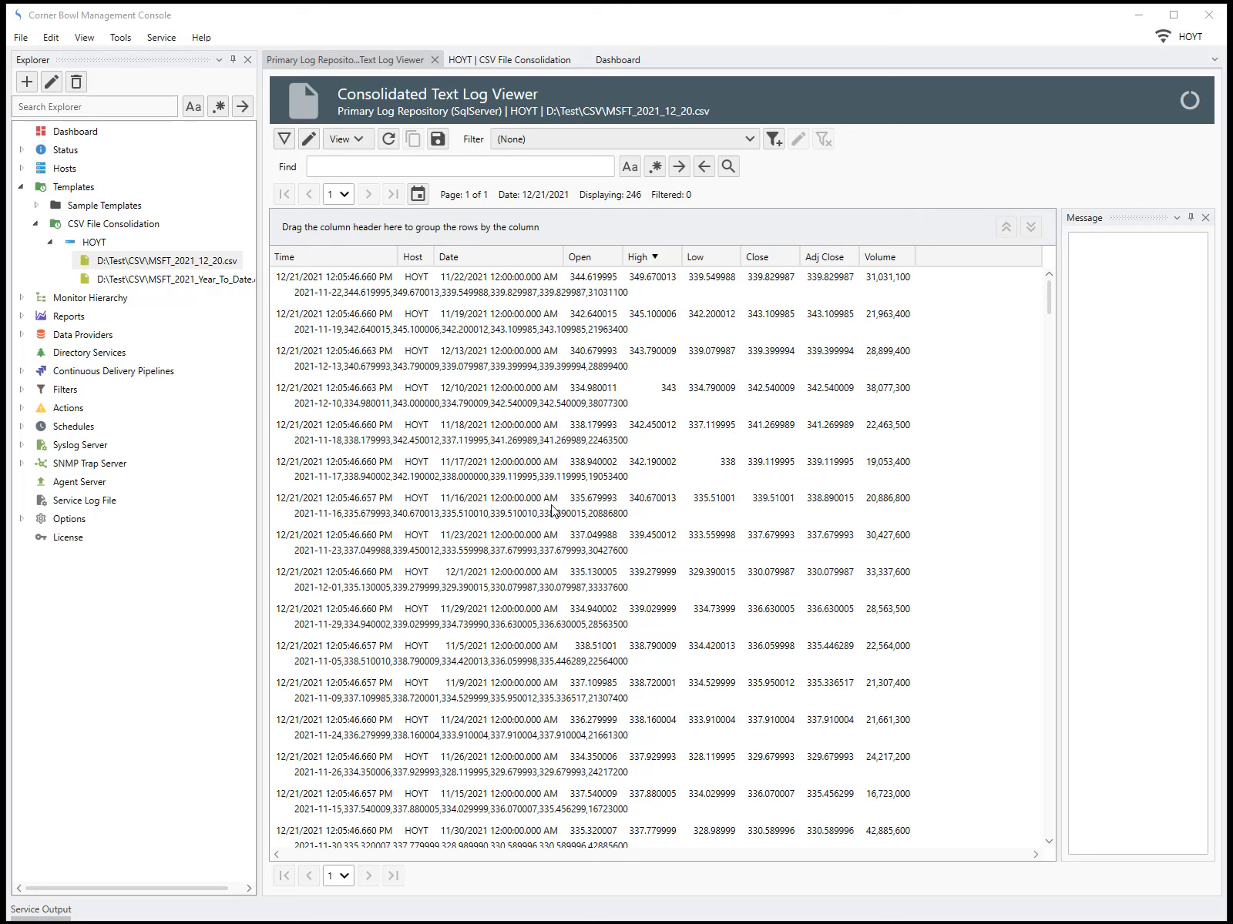
Turn off the message preview in the log viewer
{"action": "left_click", "coordinate": [420, 295]}
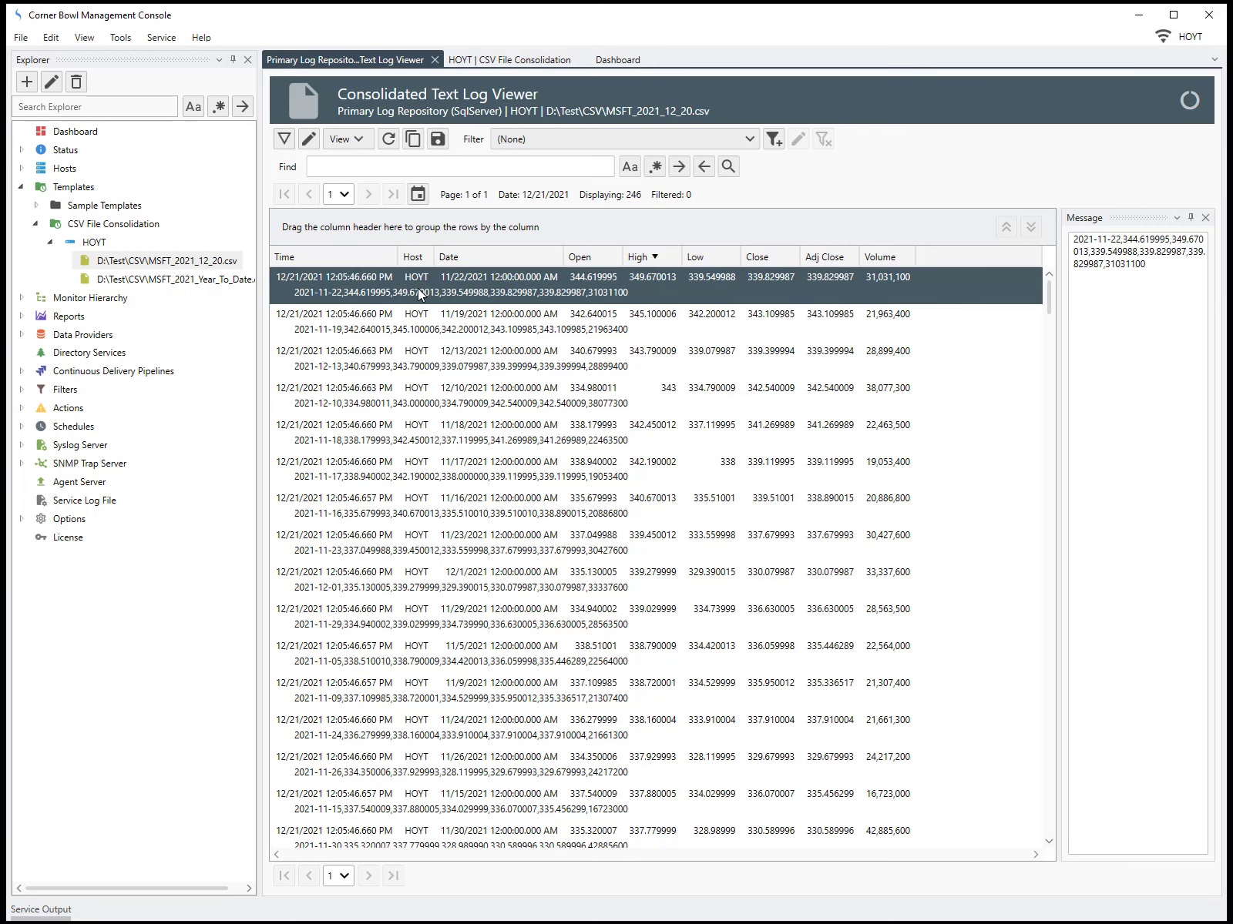
{"action": "left_click", "coordinate": [358, 139]}
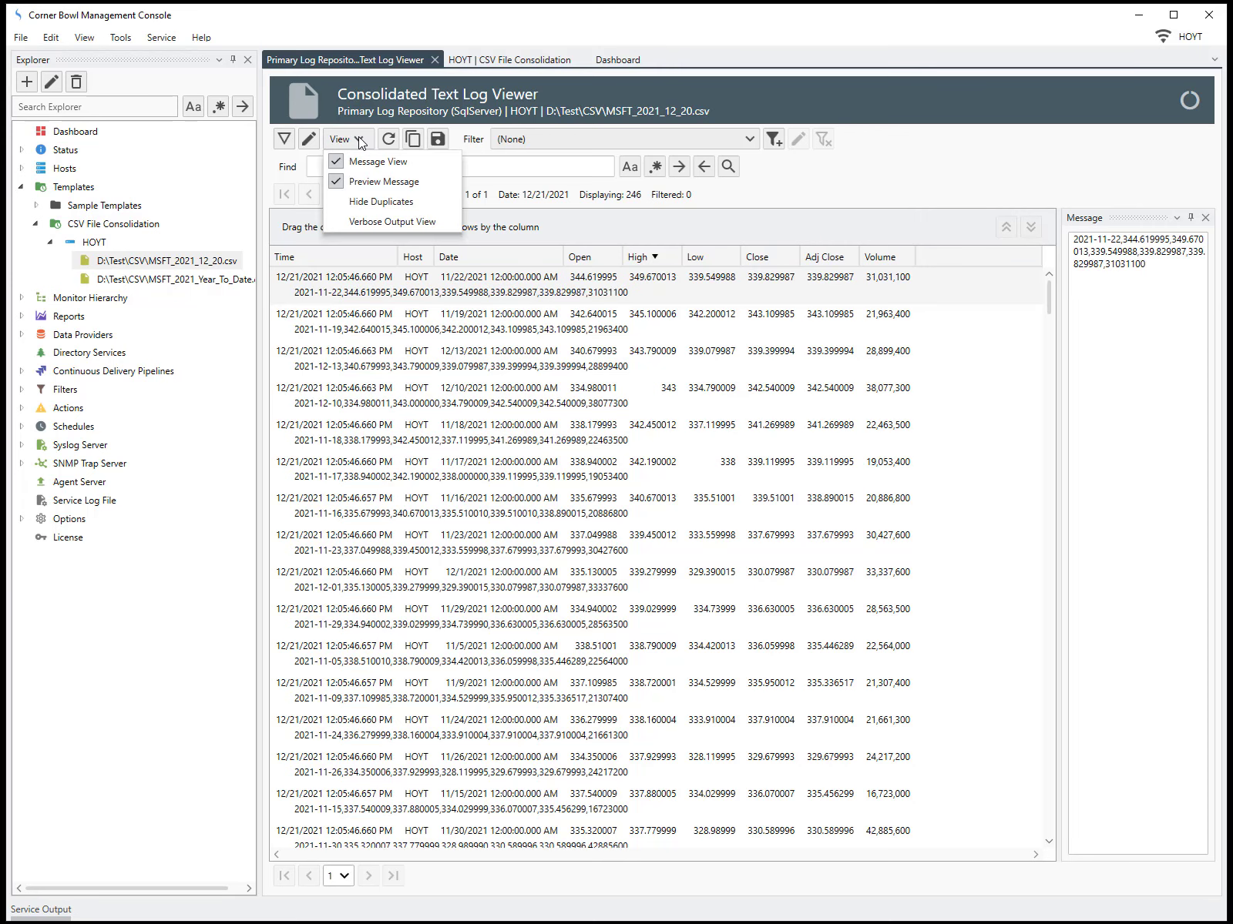
{"action": "left_click", "coordinate": [339, 183]}
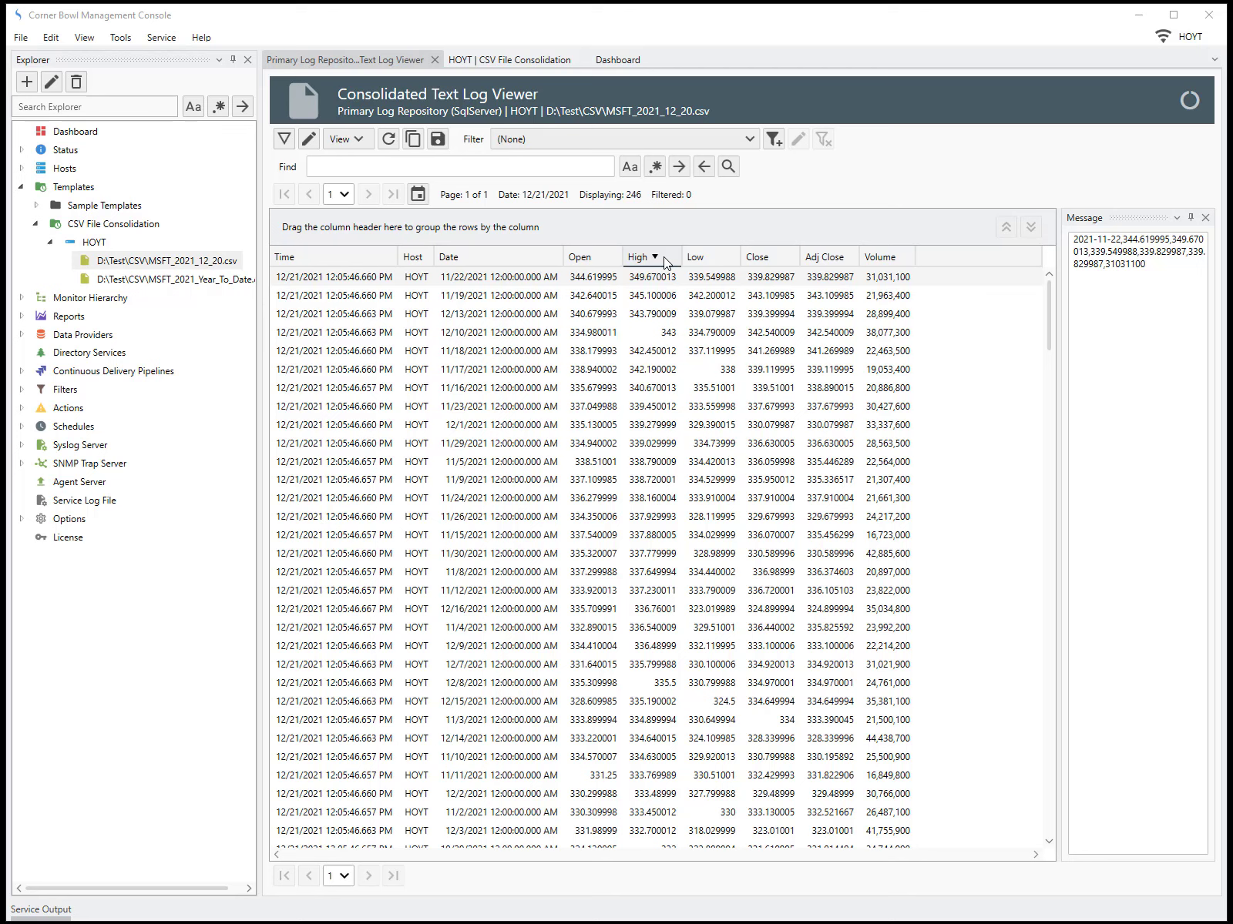
Create a new include filter named MSFT High Trigger from the first log entry
{"action": "left_click", "coordinate": [607, 277]}
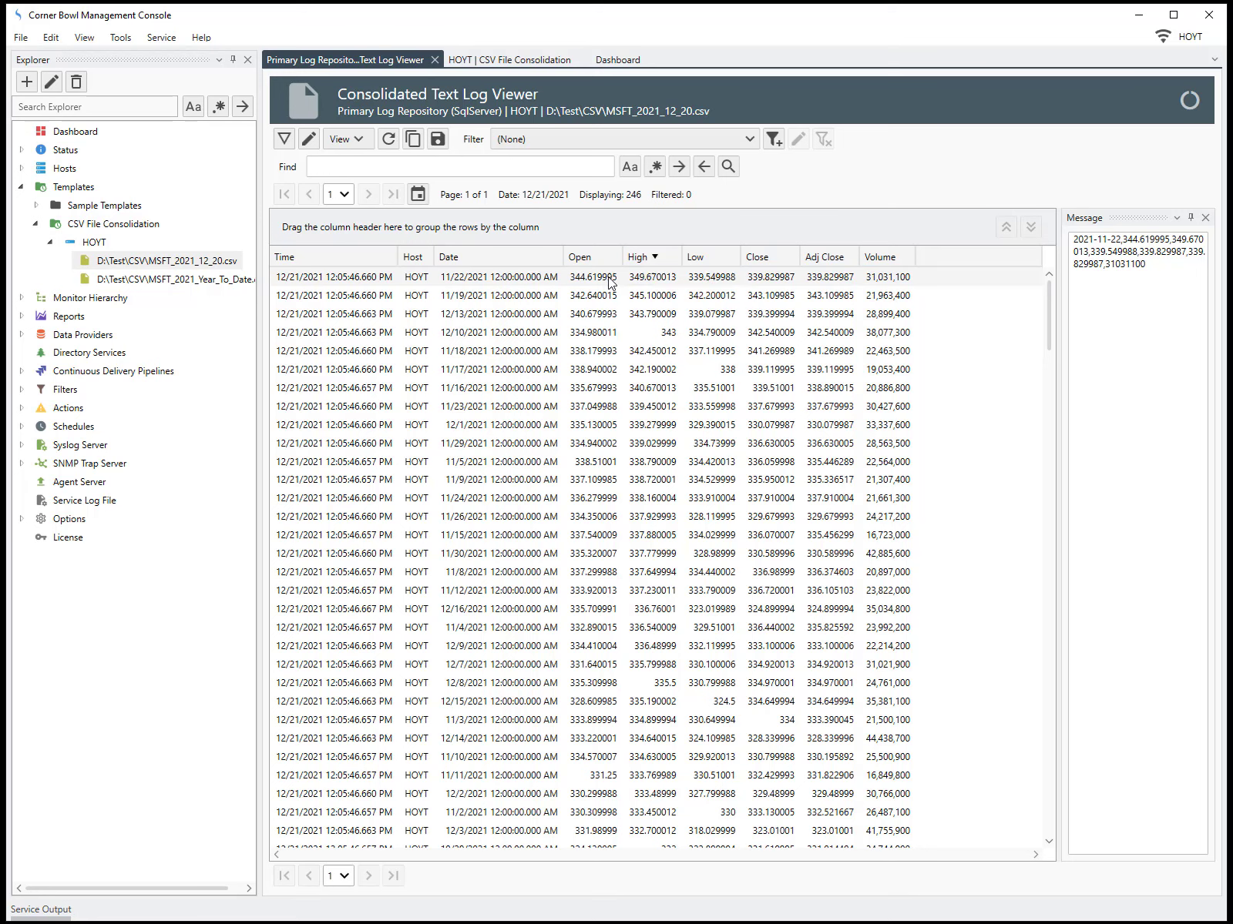
{"action": "right_click", "coordinate": [608, 276]}
{"action": "left_click", "coordinate": [625, 291]}
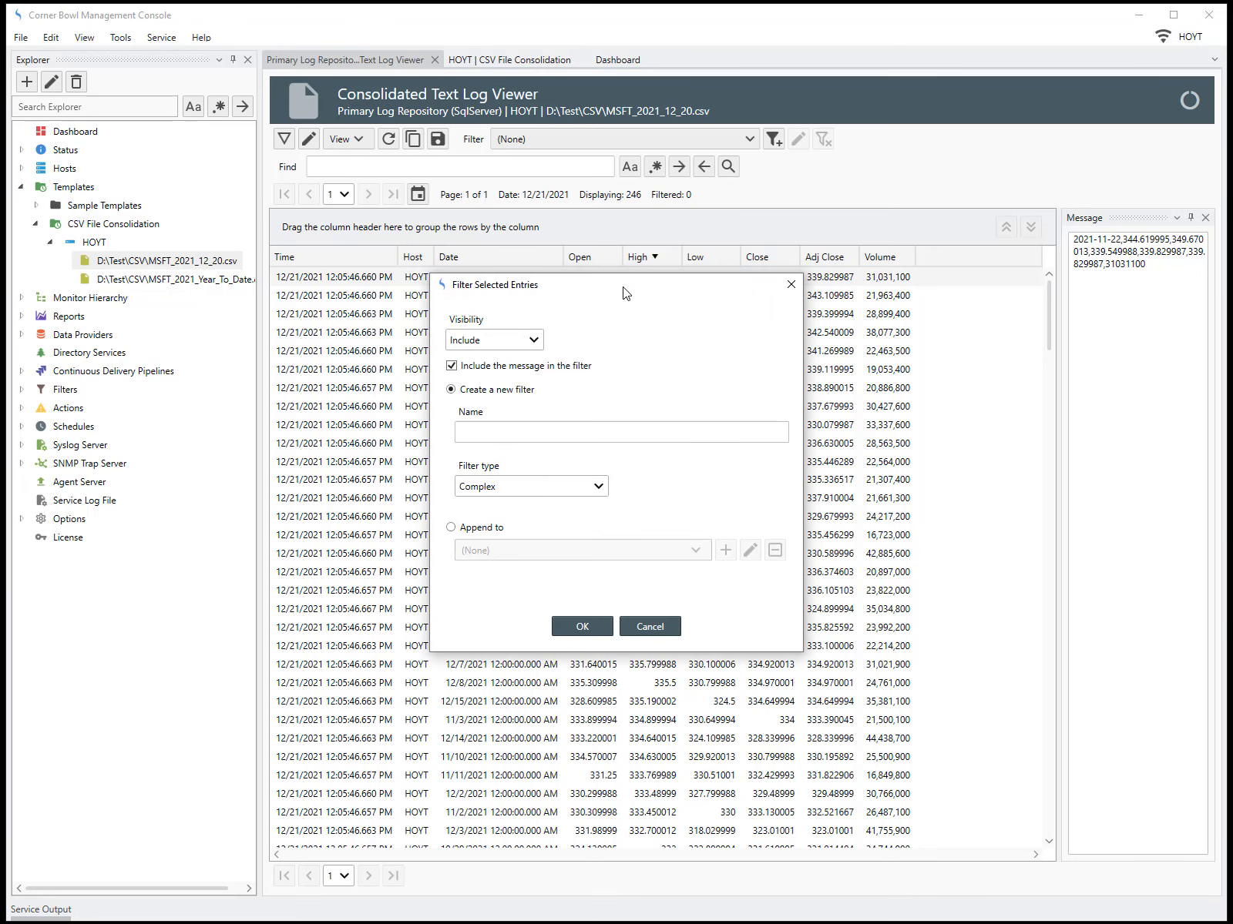
{"action": "left_click", "coordinate": [553, 429]}
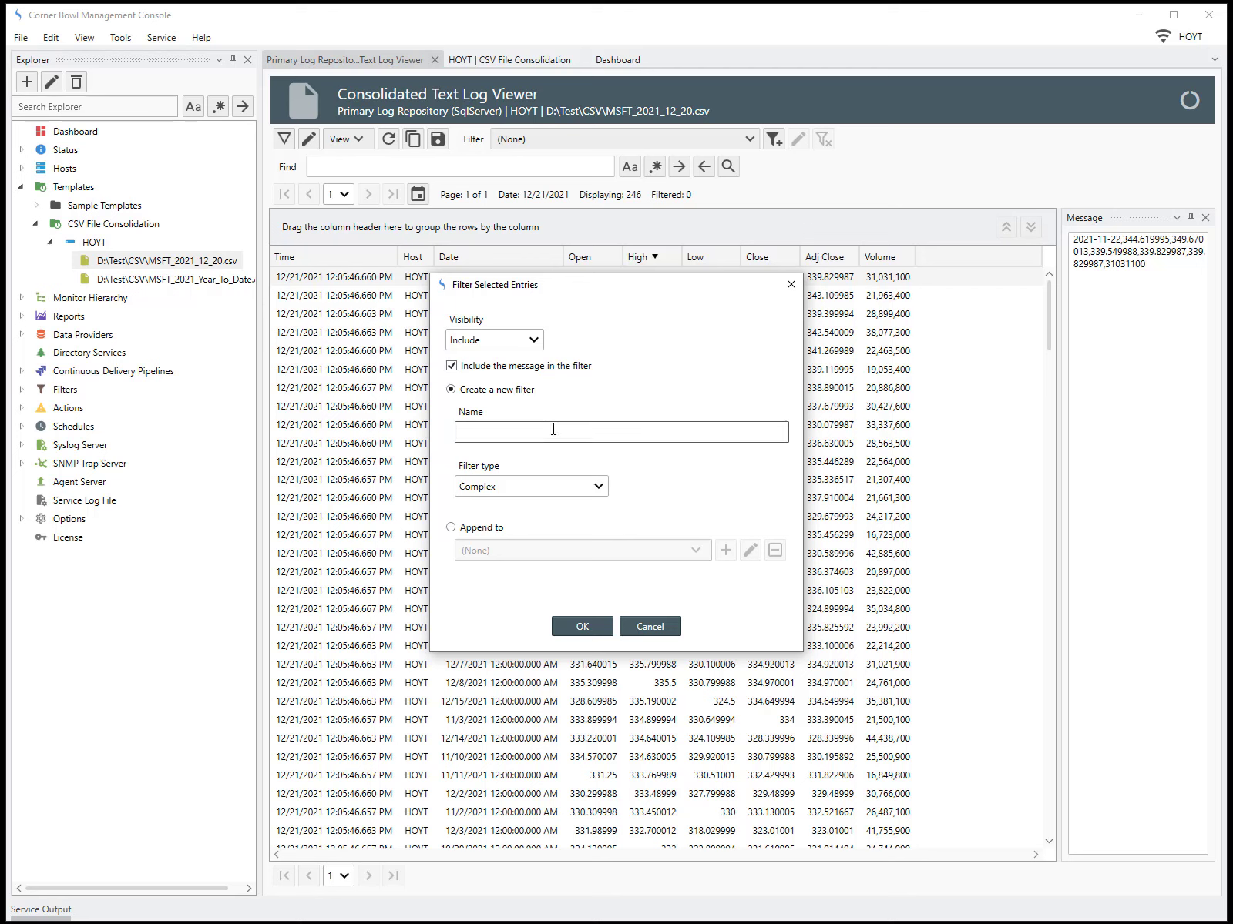
{"action": "type", "text": "MSFT High Trigger"}
{"action": "left_click", "coordinate": [594, 629]}
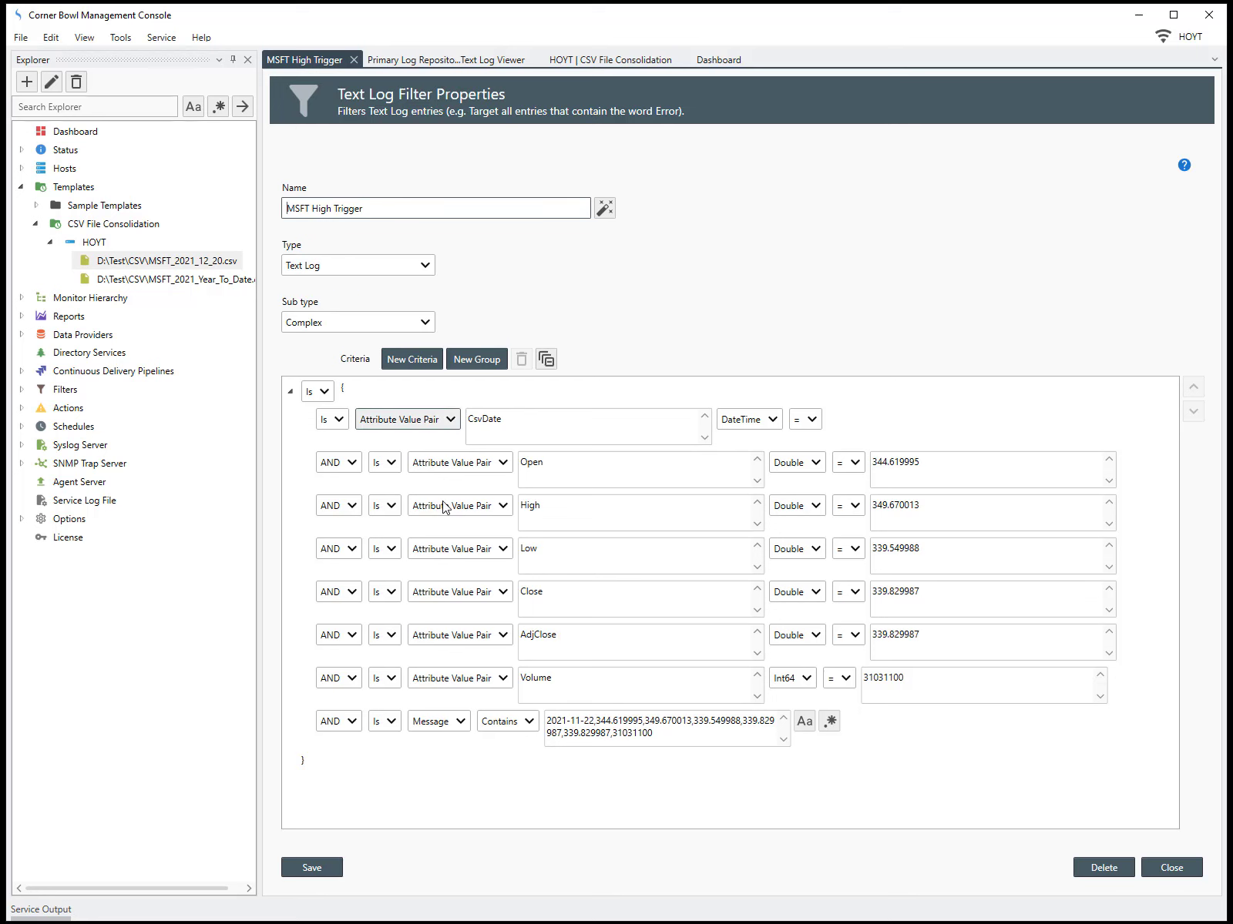
Delete every filter criterion except the High attribute value pair, moving it out of the group
{"action": "left_click", "coordinate": [508, 748]}
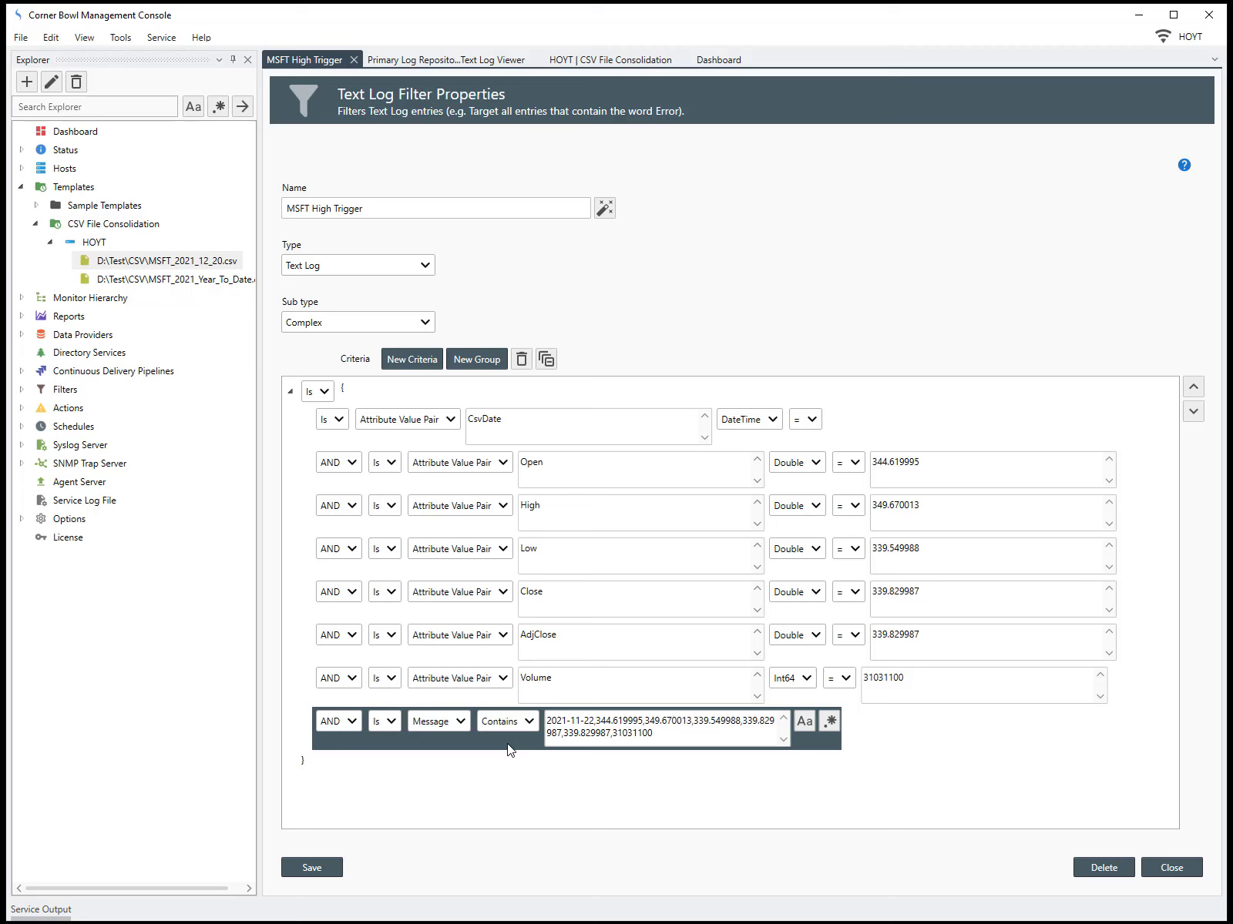
{"action": "key", "text": "Delete"}
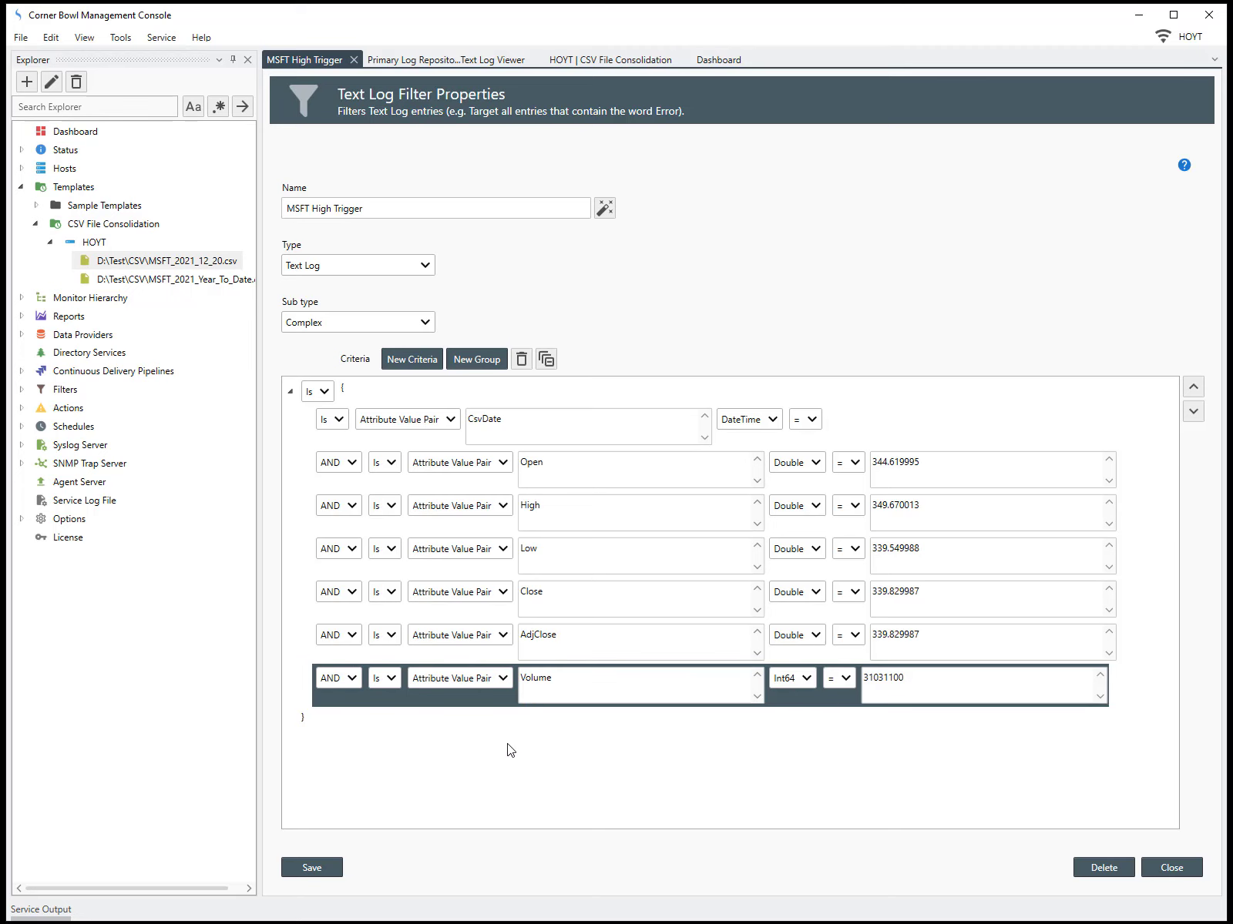
{"action": "key", "text": "Delete"}
{"action": "key", "text": "Delete"}
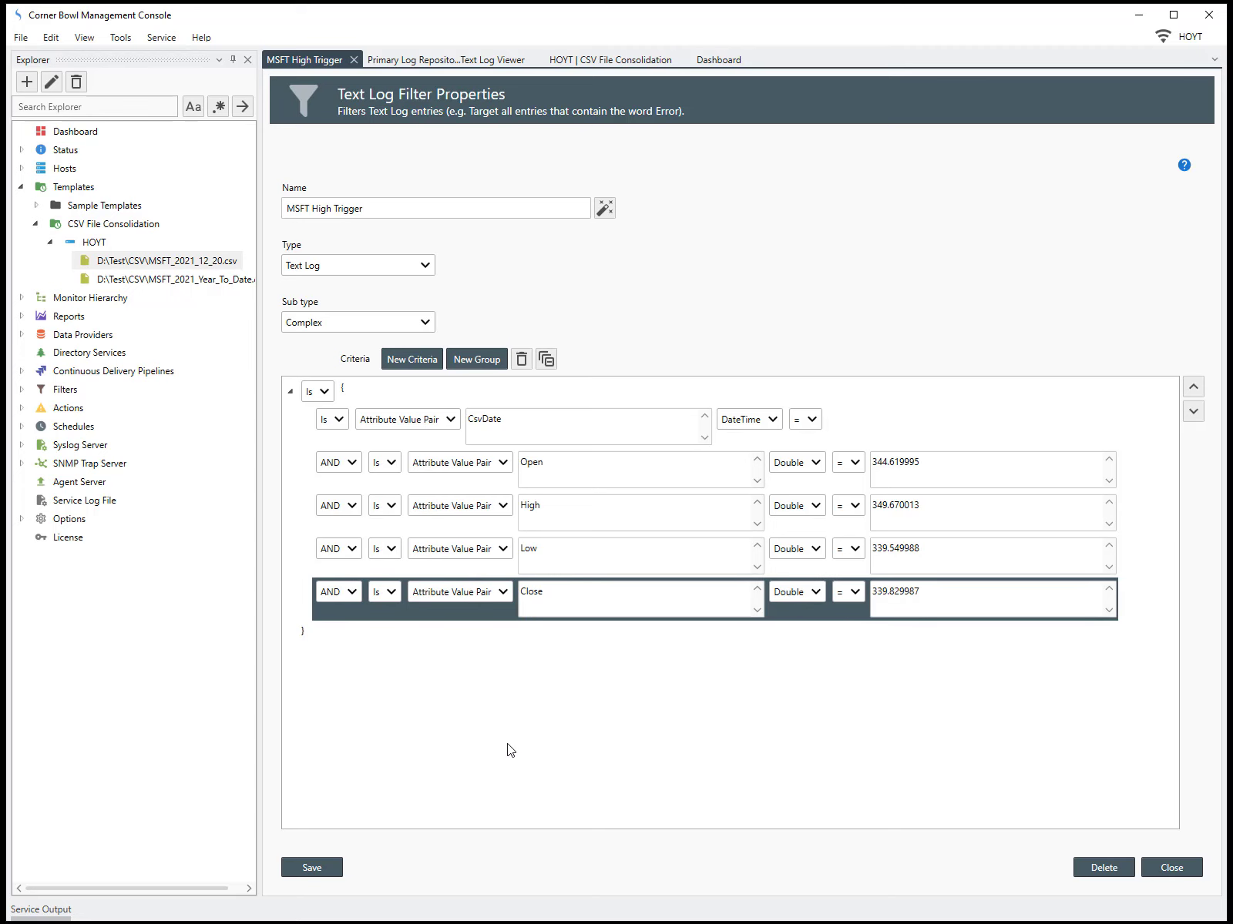
{"action": "key", "text": "Delete"}
{"action": "key", "text": "Delete"}
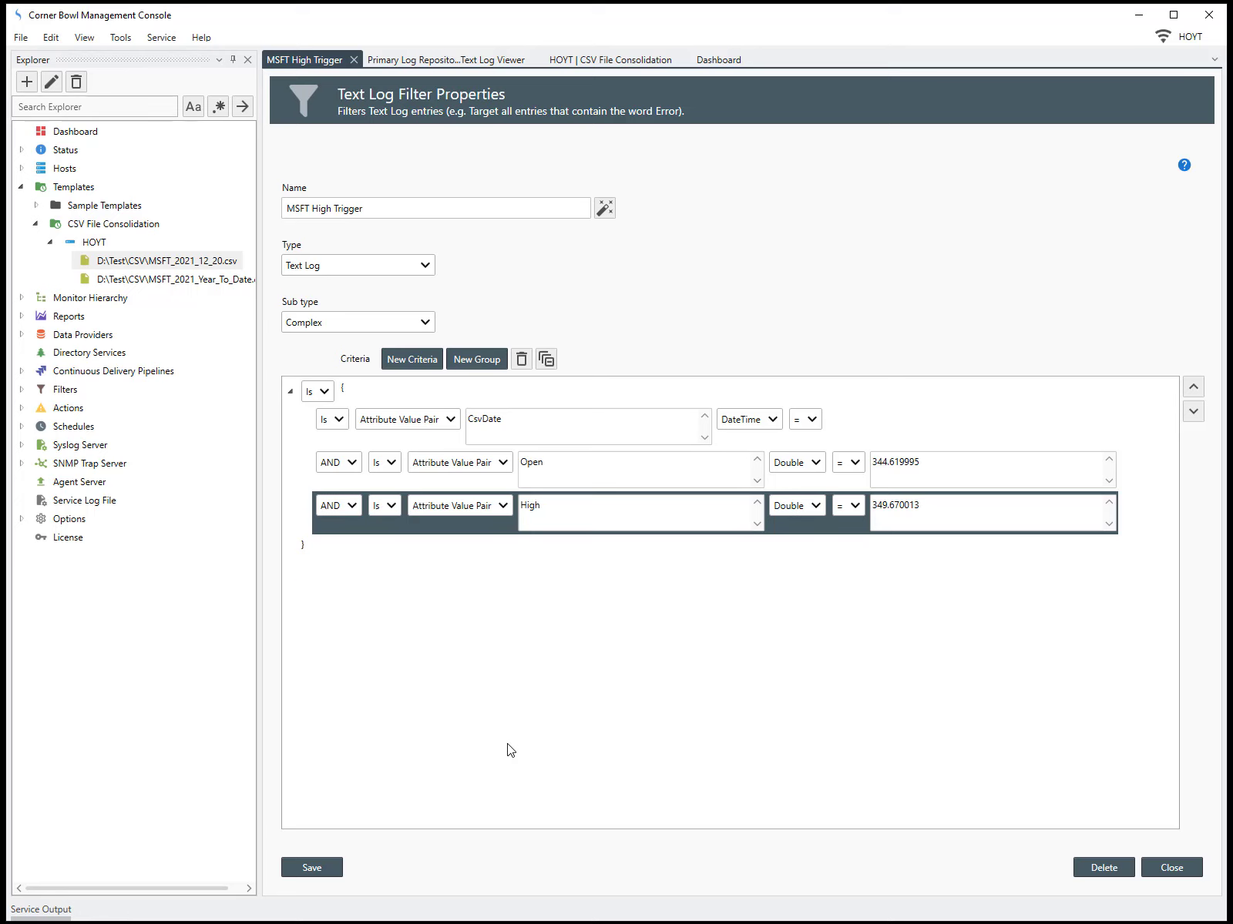
{"action": "left_click", "coordinate": [487, 485]}
{"action": "key", "text": "Delete"}
{"action": "left_click", "coordinate": [441, 436]}
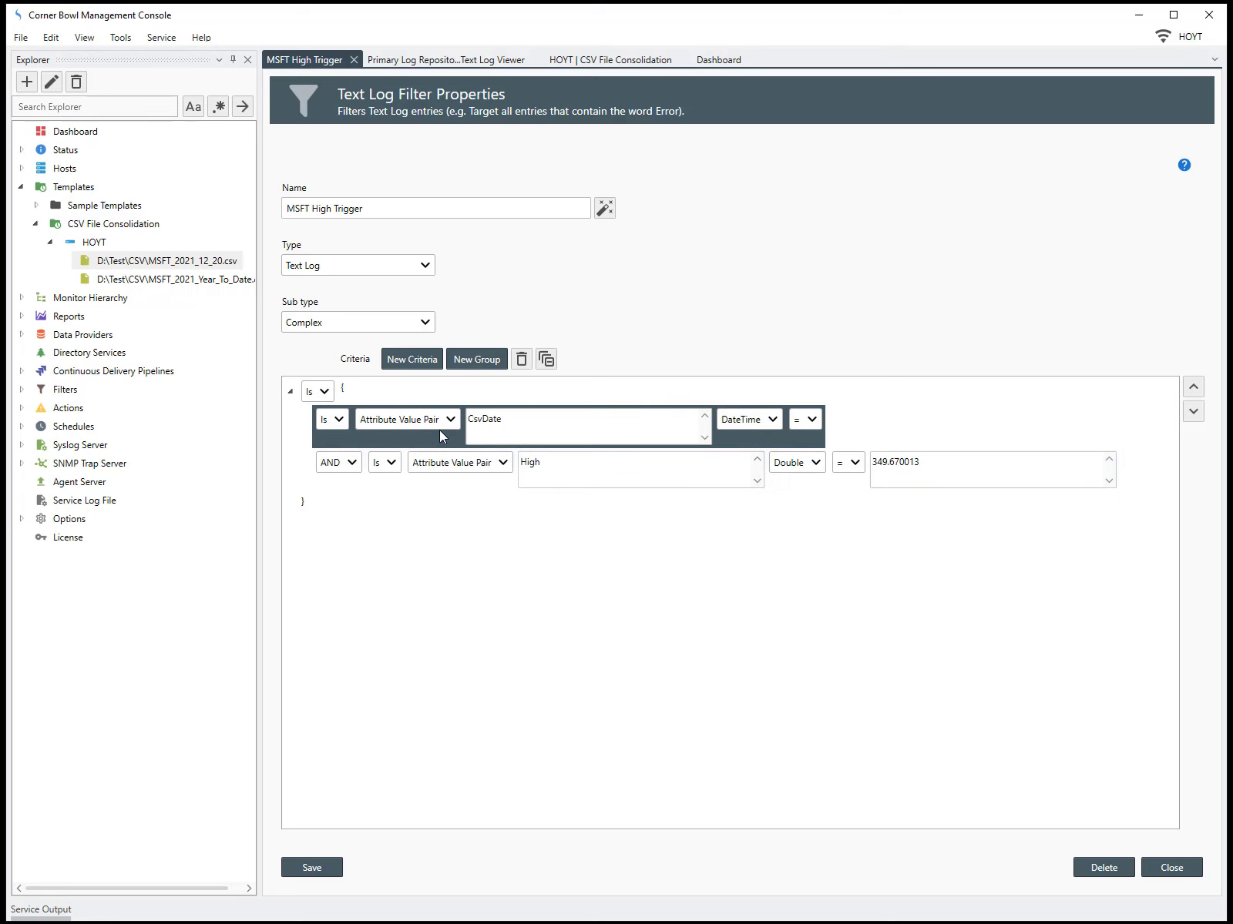
{"action": "key", "text": "Delete"}
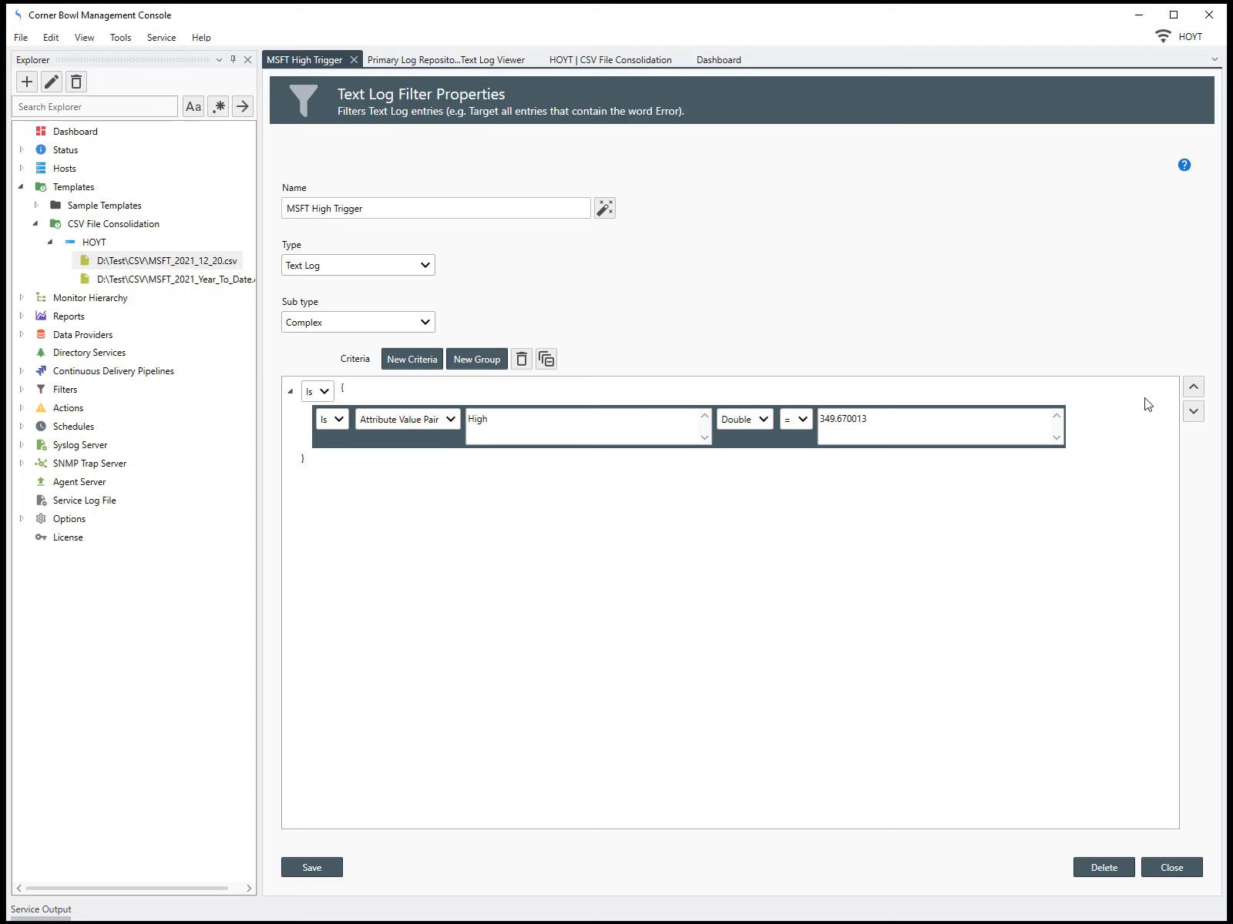
{"action": "left_click", "coordinate": [1192, 387]}
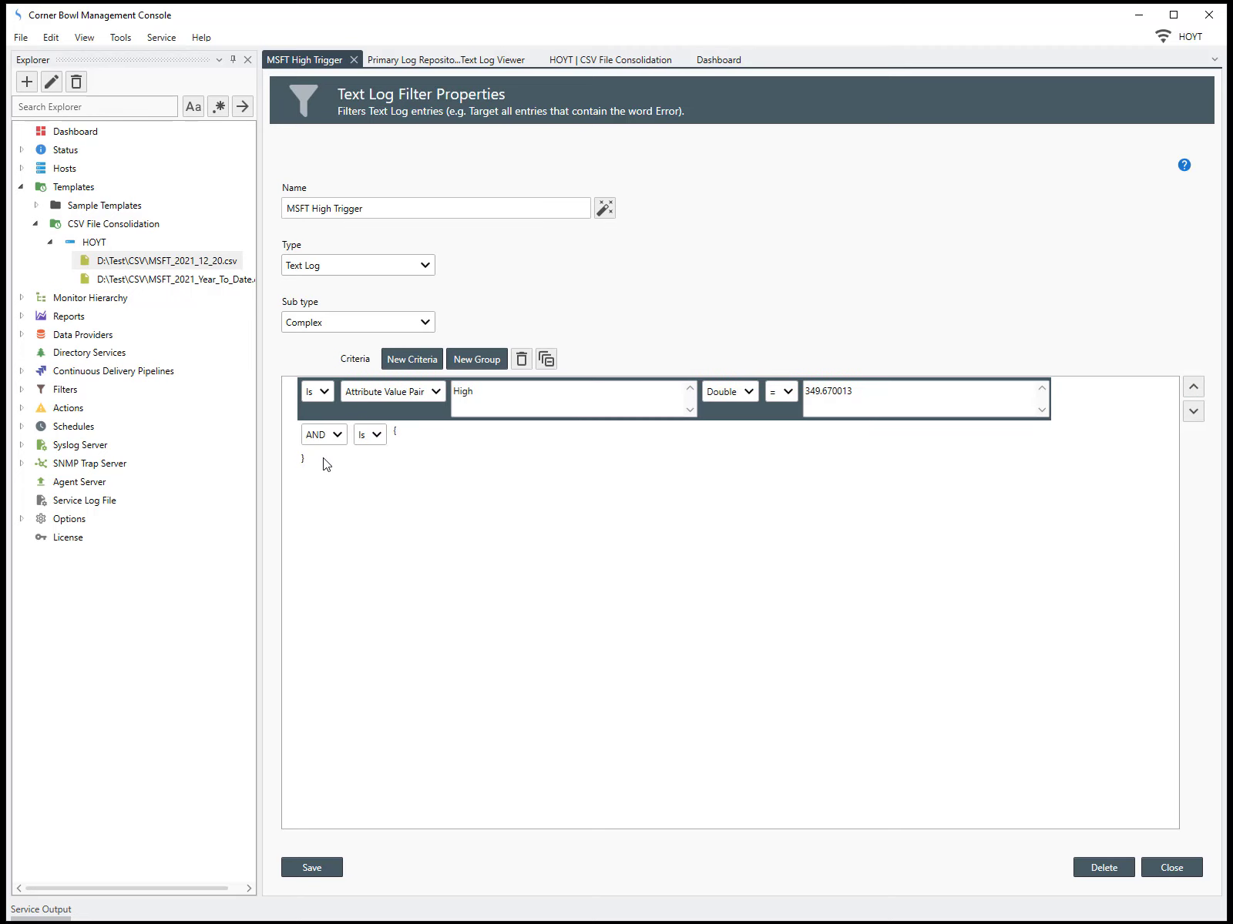
{"action": "left_click", "coordinate": [395, 434]}
{"action": "key", "text": "Delete"}
Set the High condition to greater than 349 and close the filter, saving the changes
{"action": "left_click", "coordinate": [787, 392]}
{"action": "left_click", "coordinate": [780, 474]}
{"action": "left_click_drag", "start_coordinate": [820, 392], "coordinate": [894, 404]}
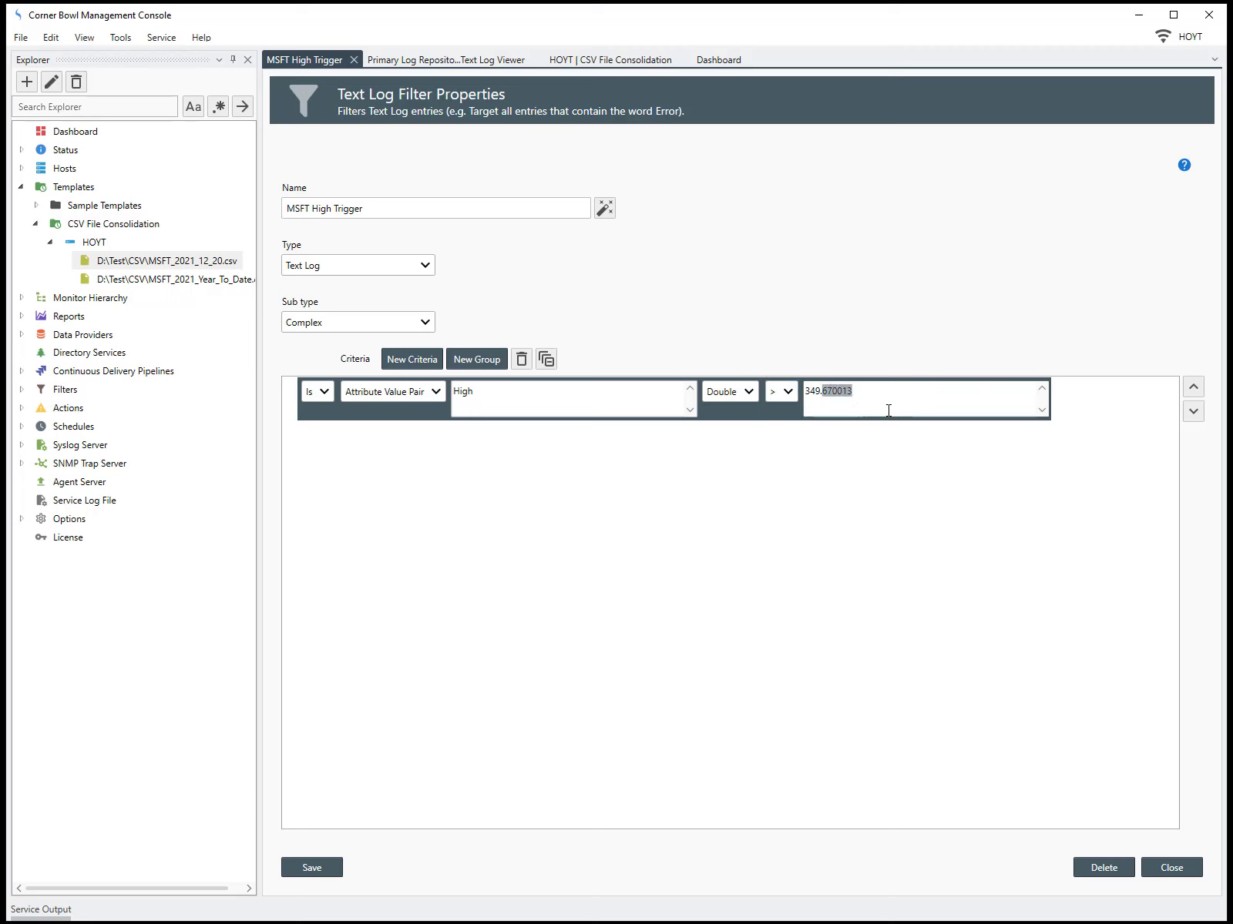
{"action": "key", "text": "BackSpace"}
{"action": "key", "text": "BackSpace"}
{"action": "left_click", "coordinate": [1201, 879]}
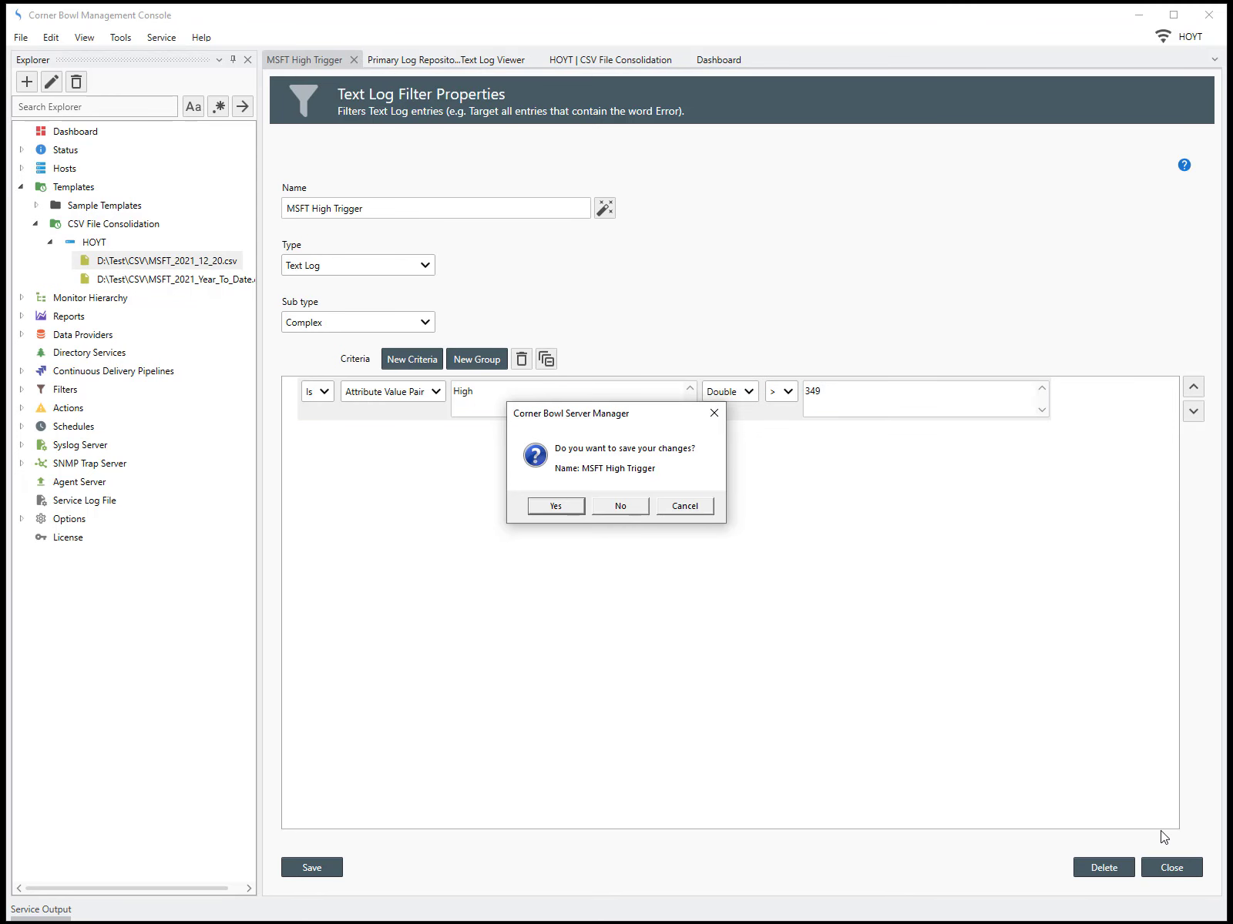
{"action": "left_click", "coordinate": [557, 507]}
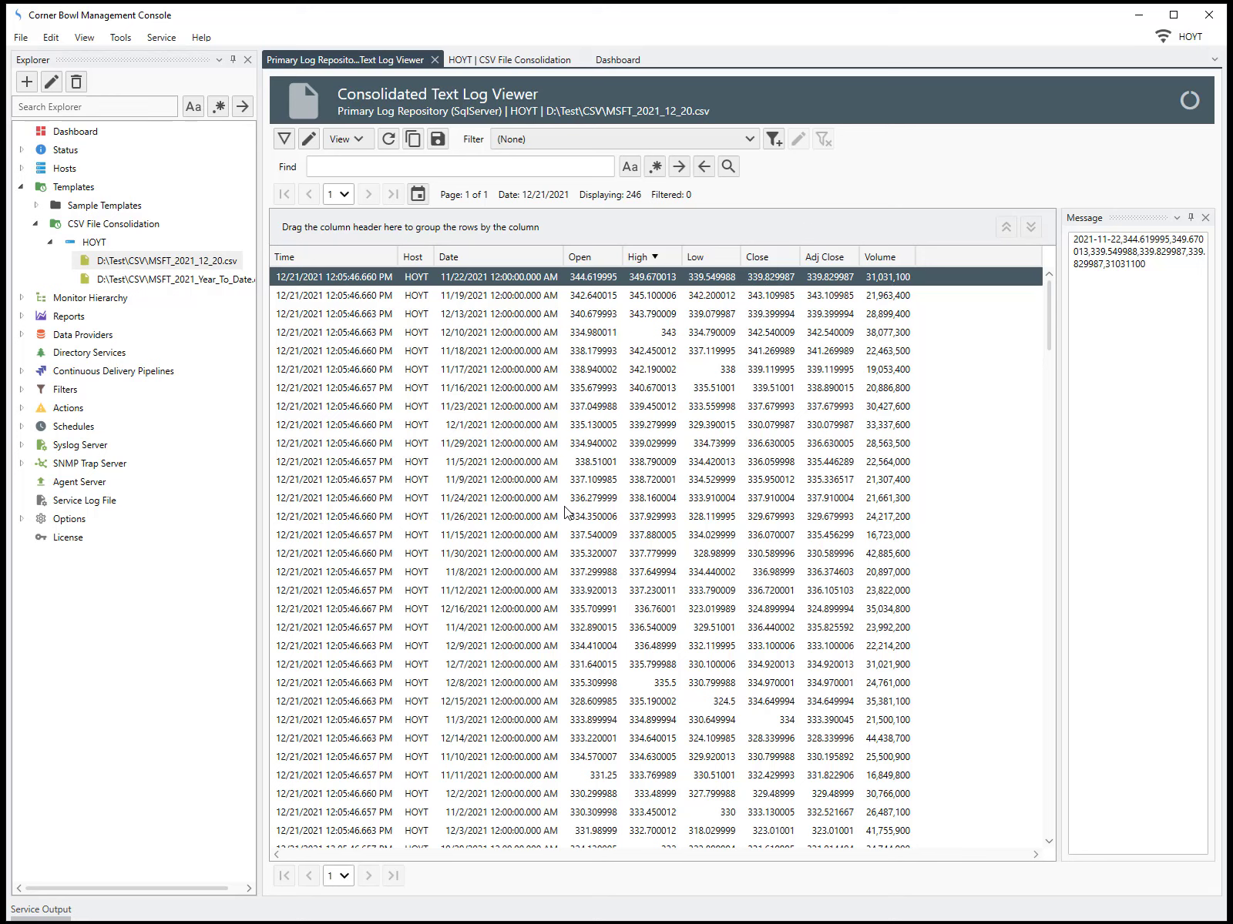
Apply the MSFT High Trigger filter in the log viewer
{"action": "left_click", "coordinate": [755, 142]}
{"action": "left_click", "coordinate": [617, 276]}
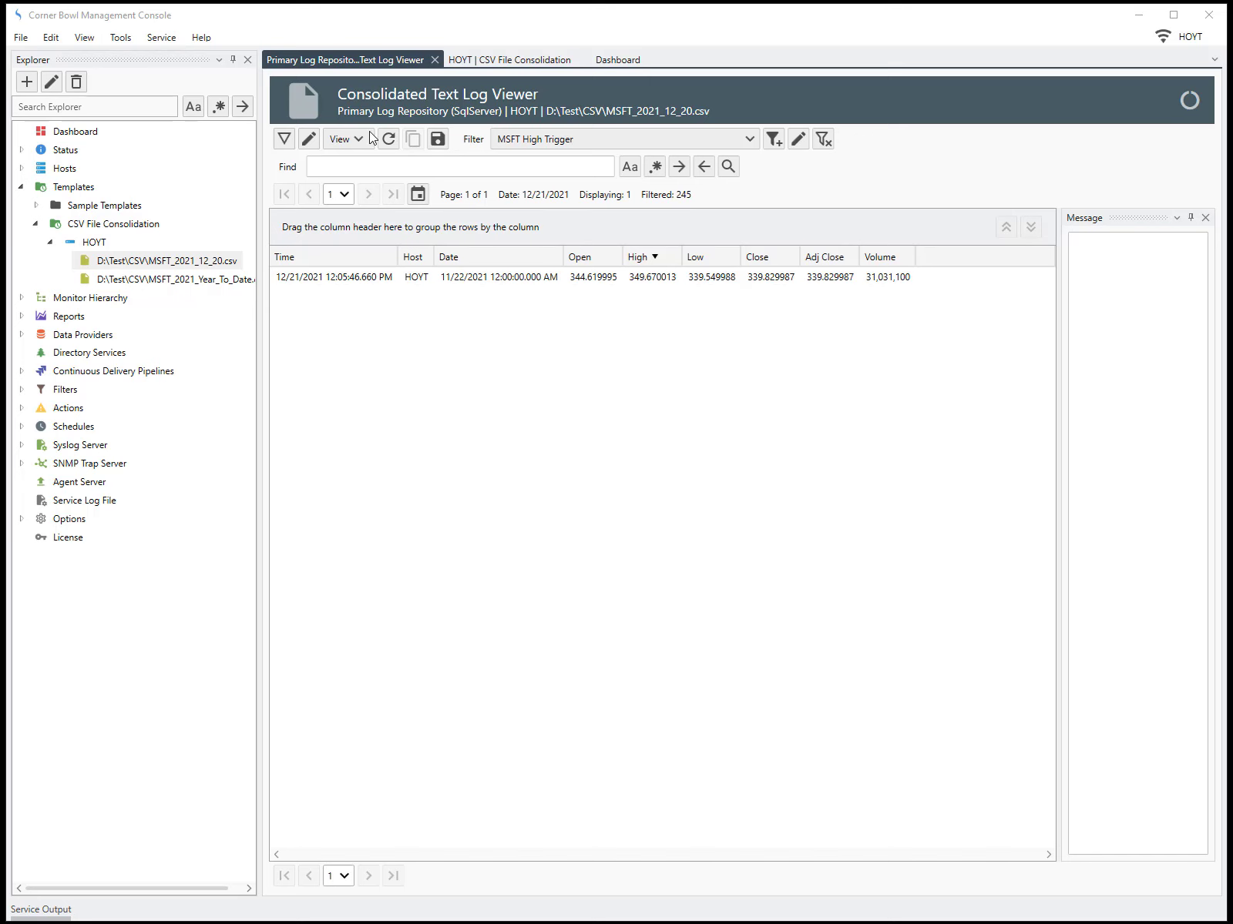
Add a monitor rule to the template using the MSFT High Trigger filter with the Send an Email action, and close saving changes
{"action": "left_click", "coordinate": [311, 140]}
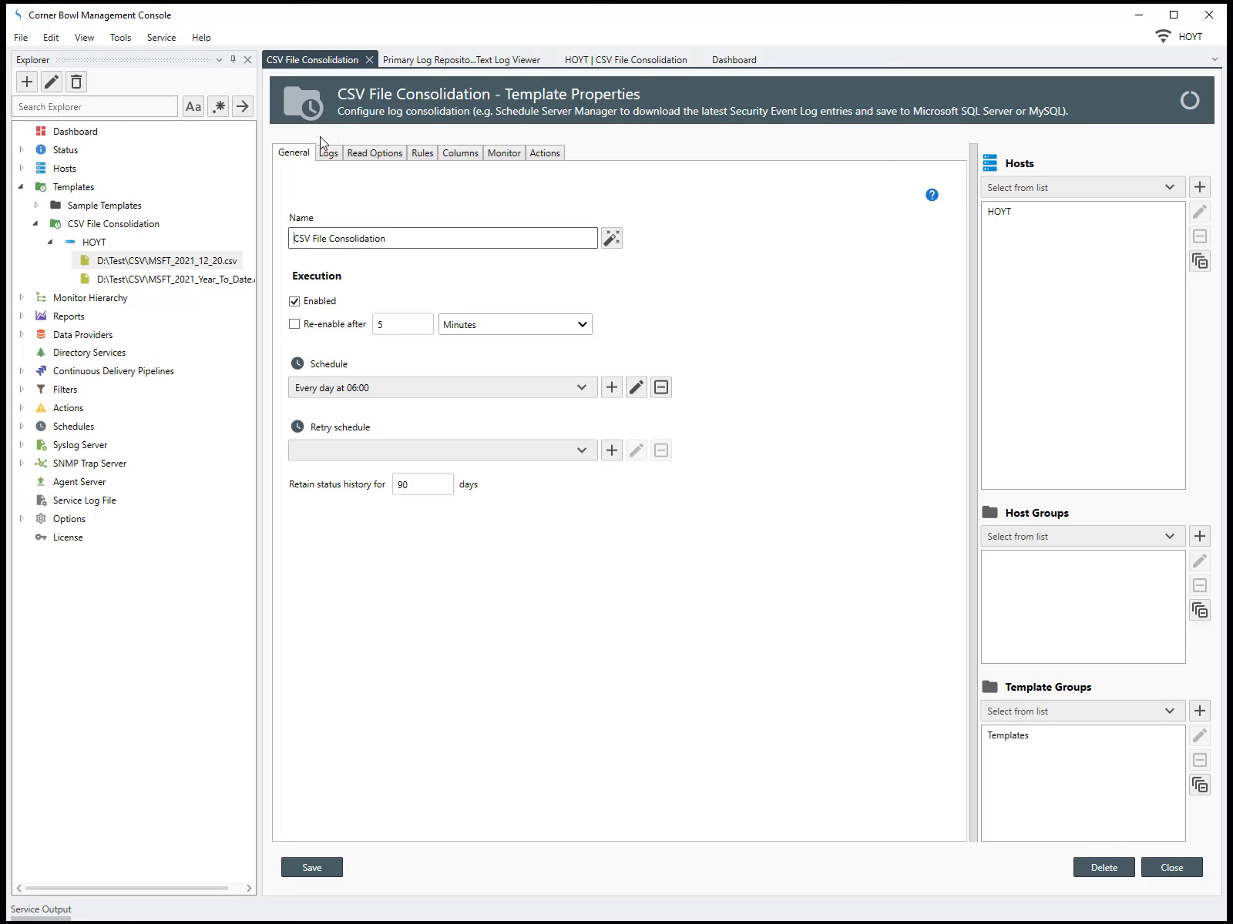
{"action": "left_click", "coordinate": [494, 157]}
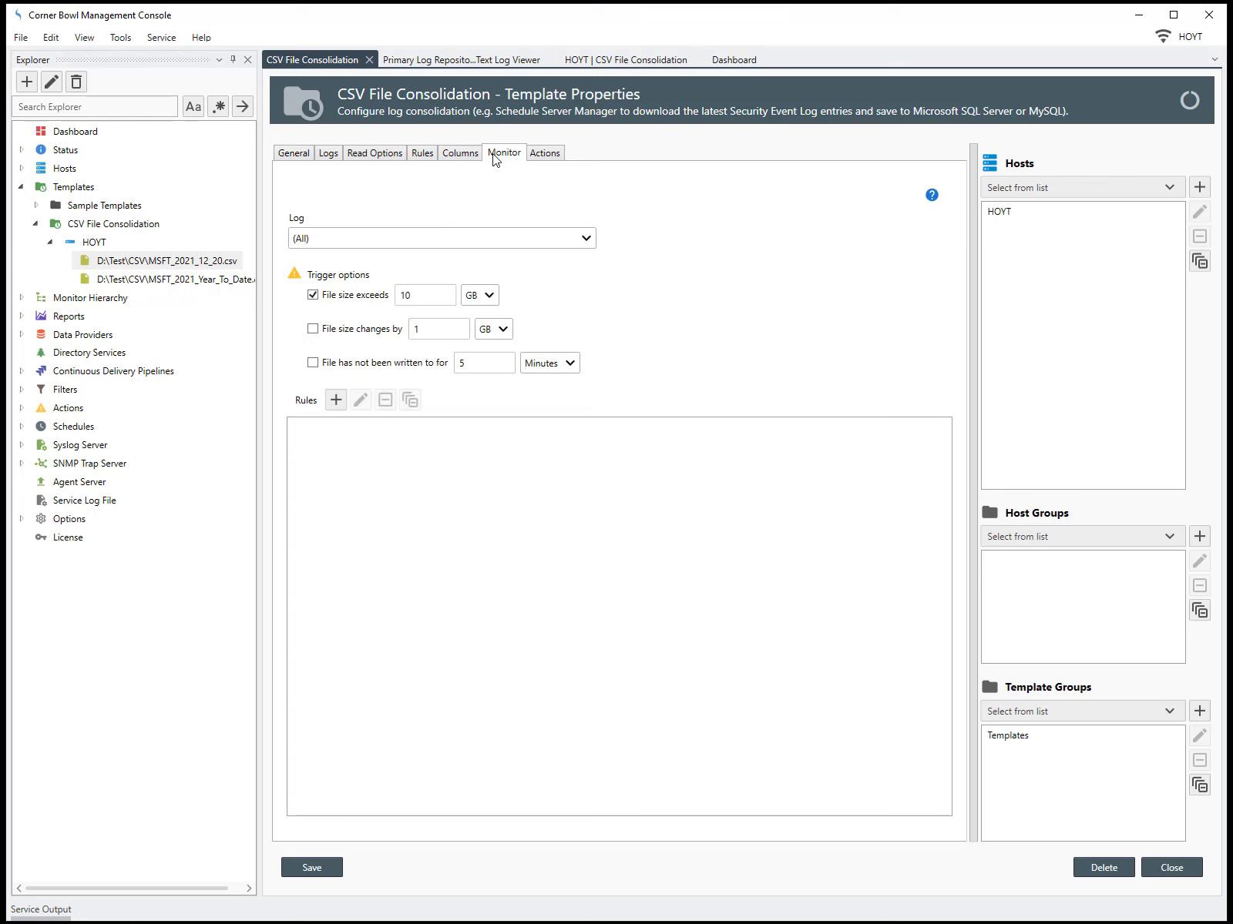
{"action": "left_click", "coordinate": [337, 398]}
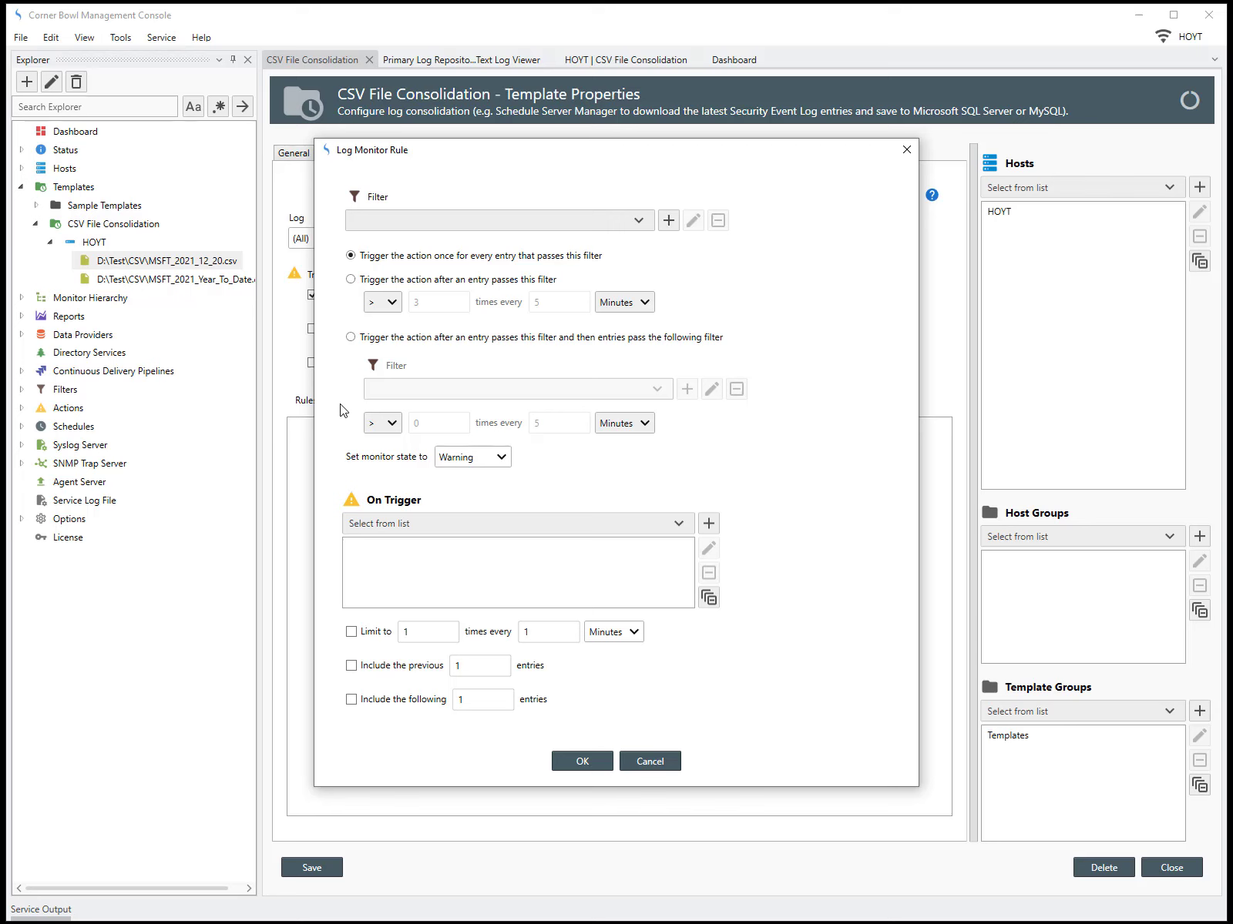
{"action": "left_click", "coordinate": [636, 222]}
{"action": "left_click", "coordinate": [462, 353]}
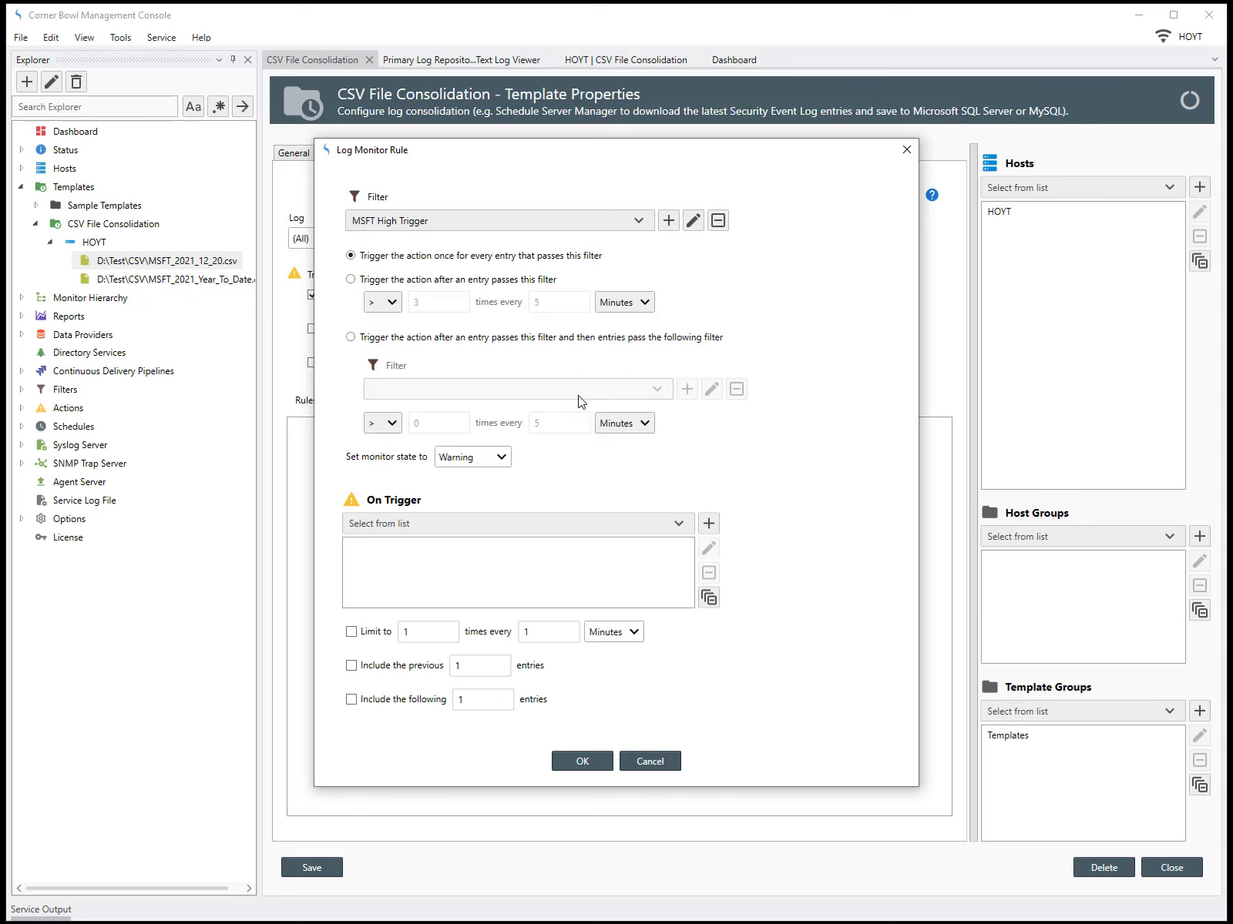
{"action": "left_click", "coordinate": [679, 527]}
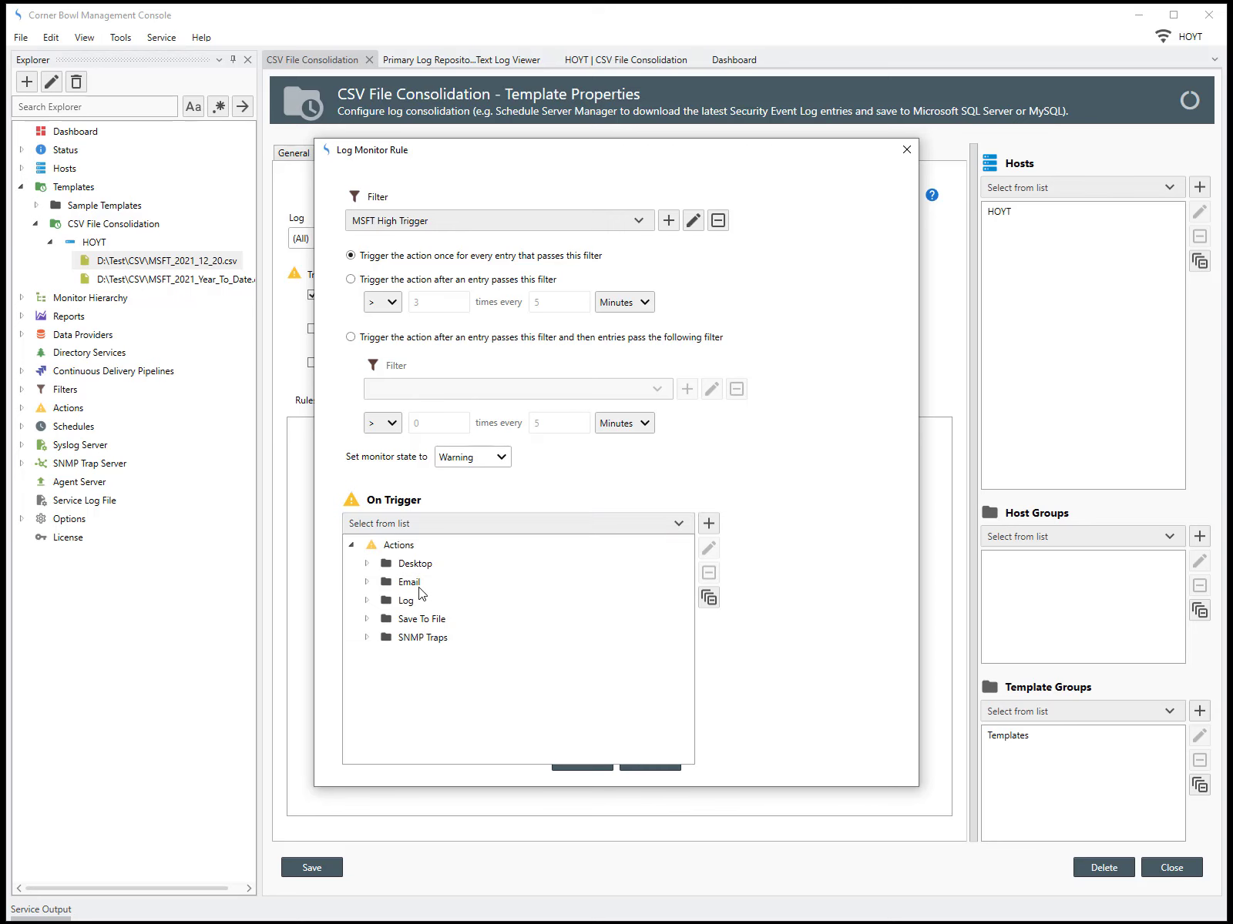
{"action": "left_click", "coordinate": [370, 582]}
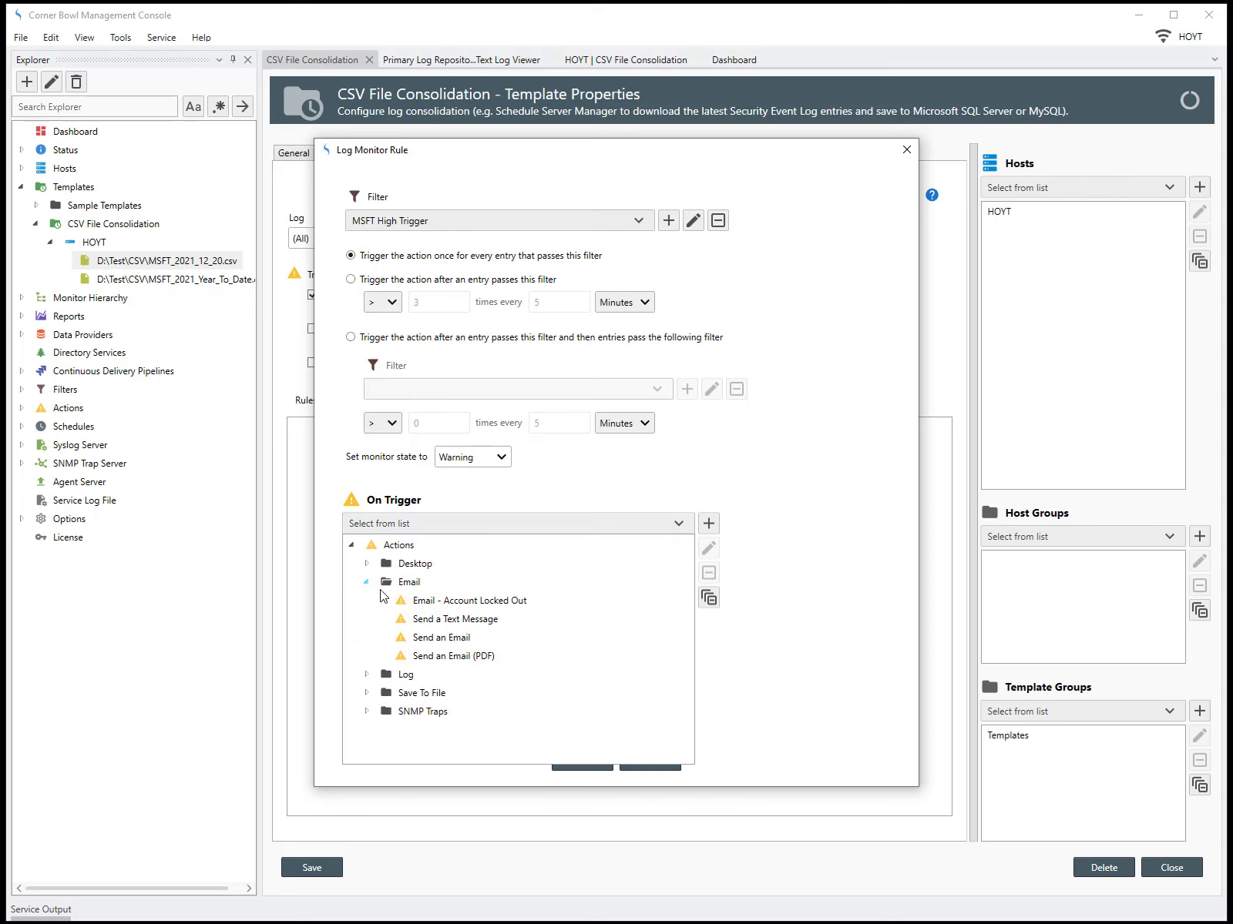
{"action": "left_click", "coordinate": [430, 646]}
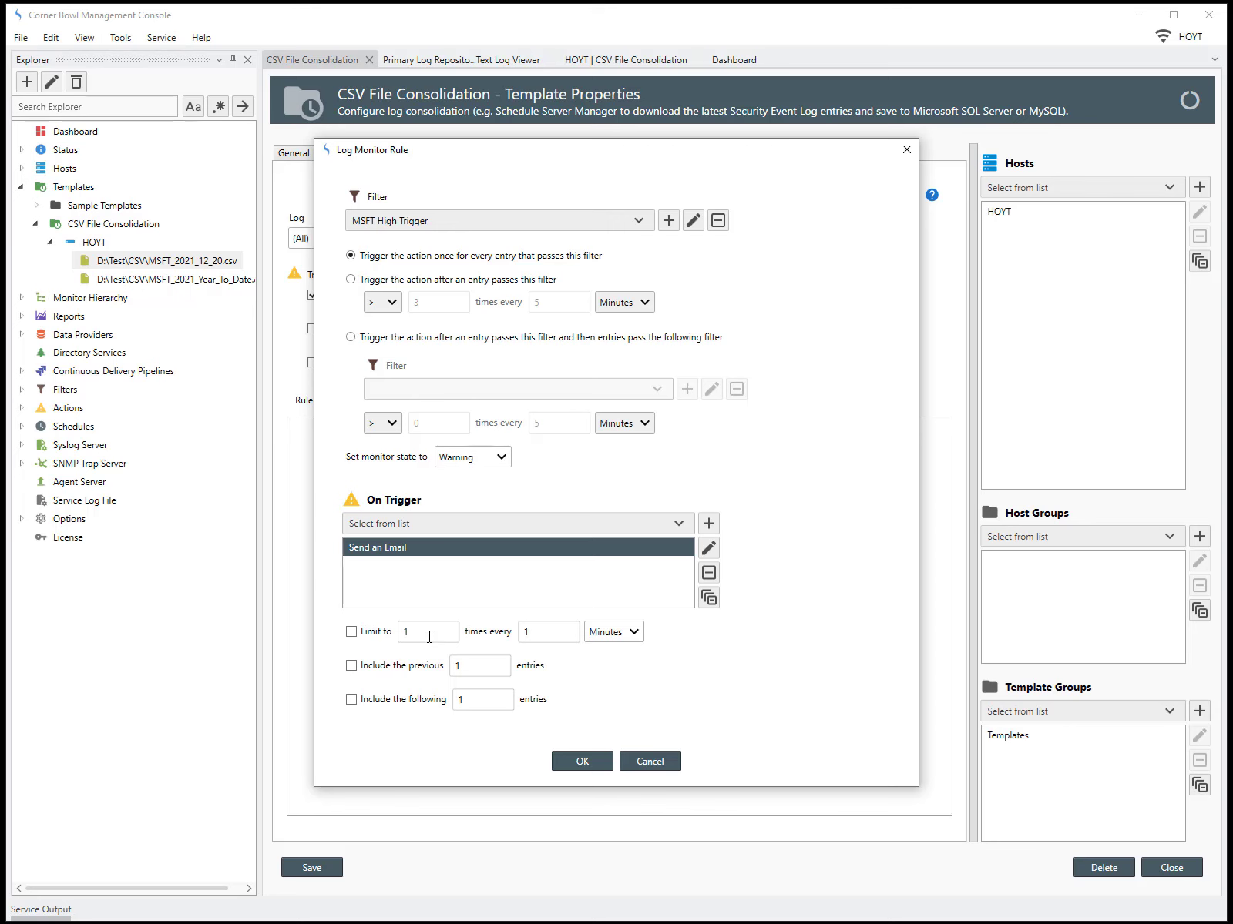
{"action": "left_click", "coordinate": [566, 763]}
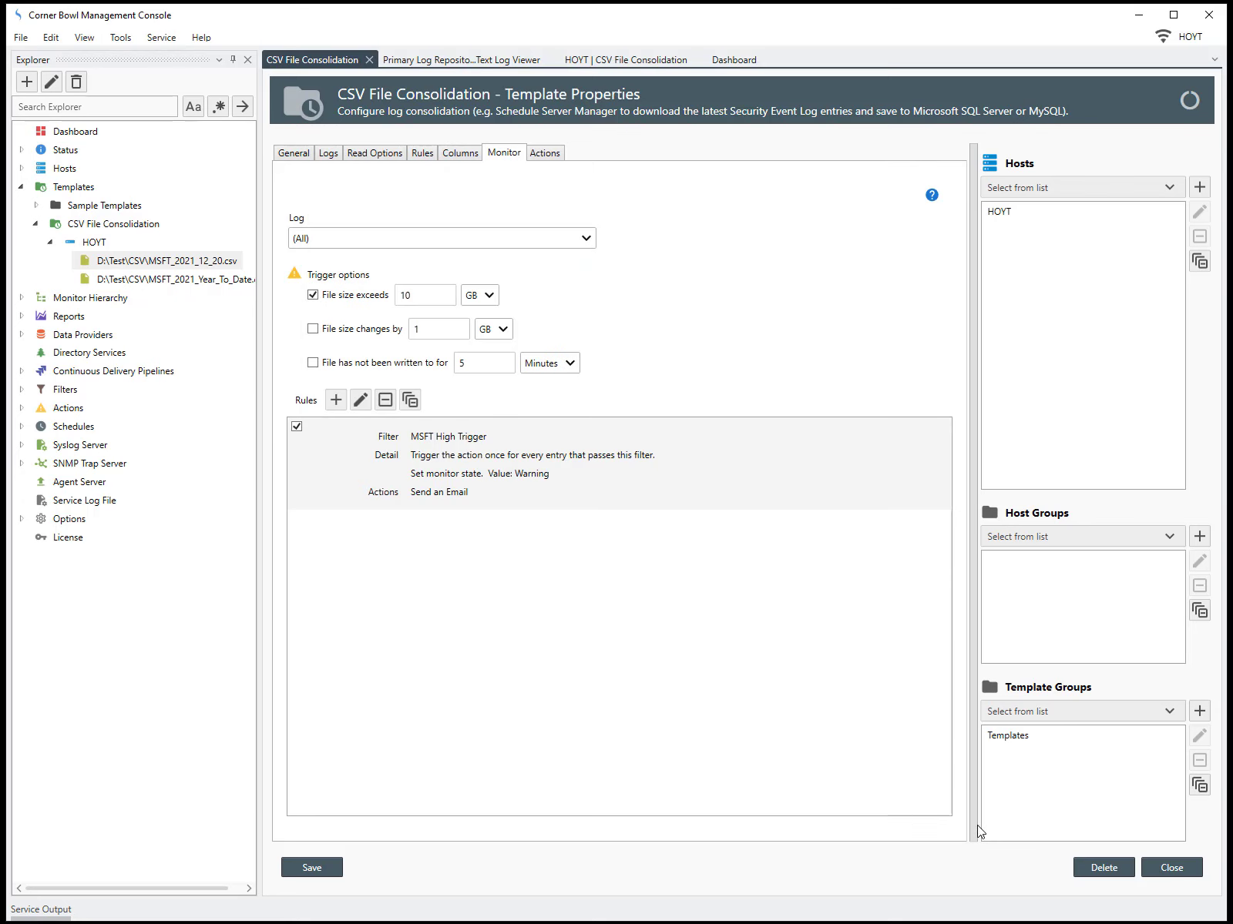
{"action": "left_click", "coordinate": [1150, 876]}
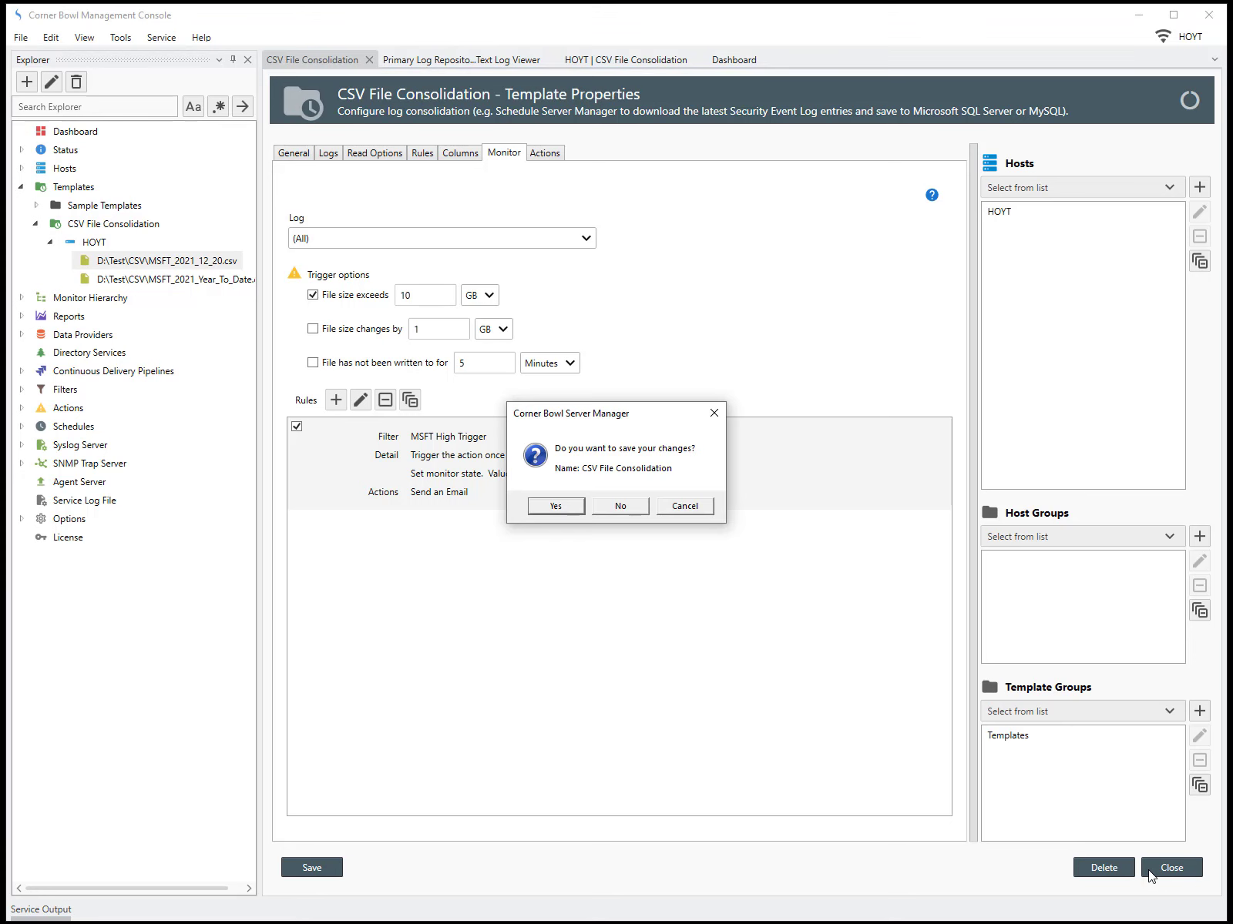
{"action": "left_click", "coordinate": [555, 506]}
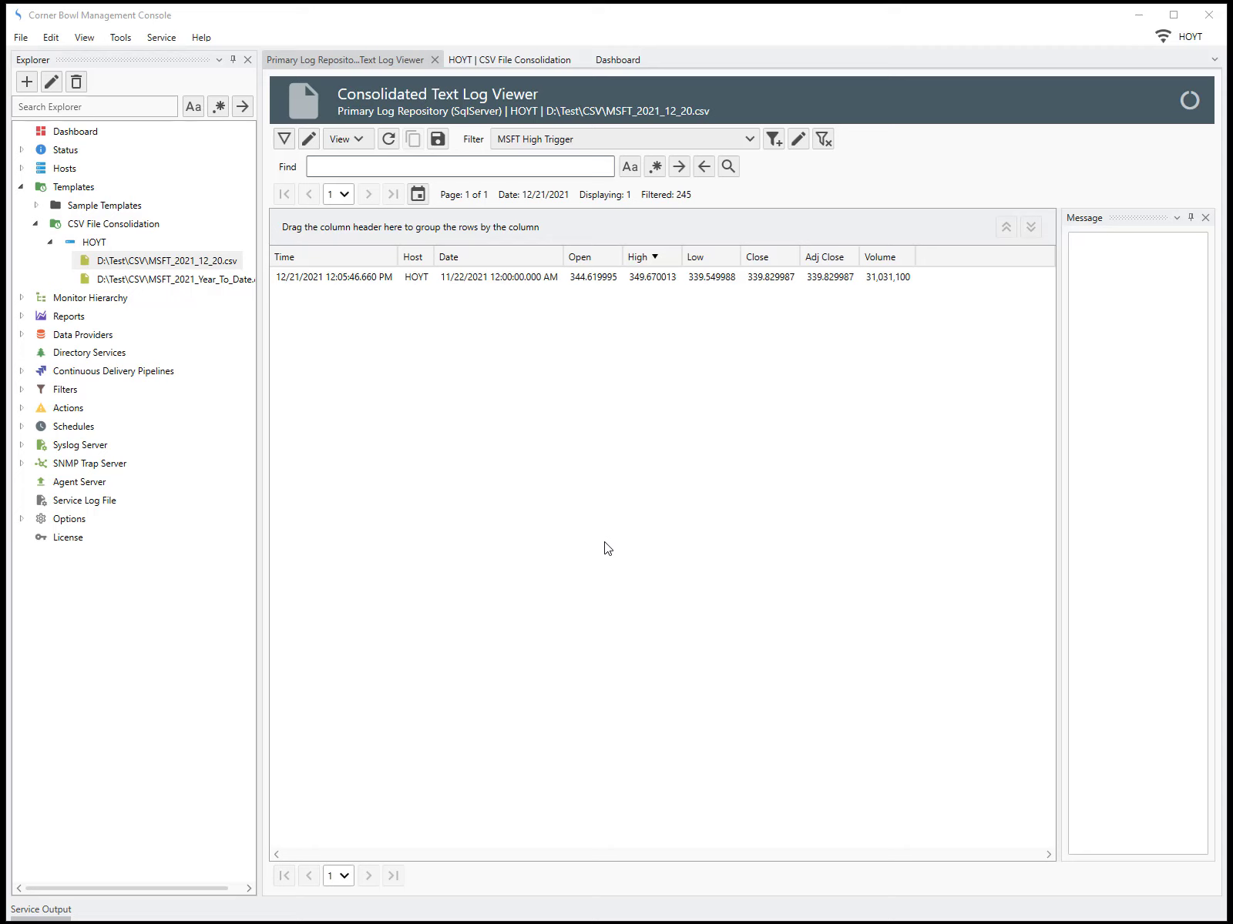
Delete the MSFT log stored under HOYT in the Primary Log Repository (SqlServer) data provider
{"action": "left_click", "coordinate": [23, 336]}
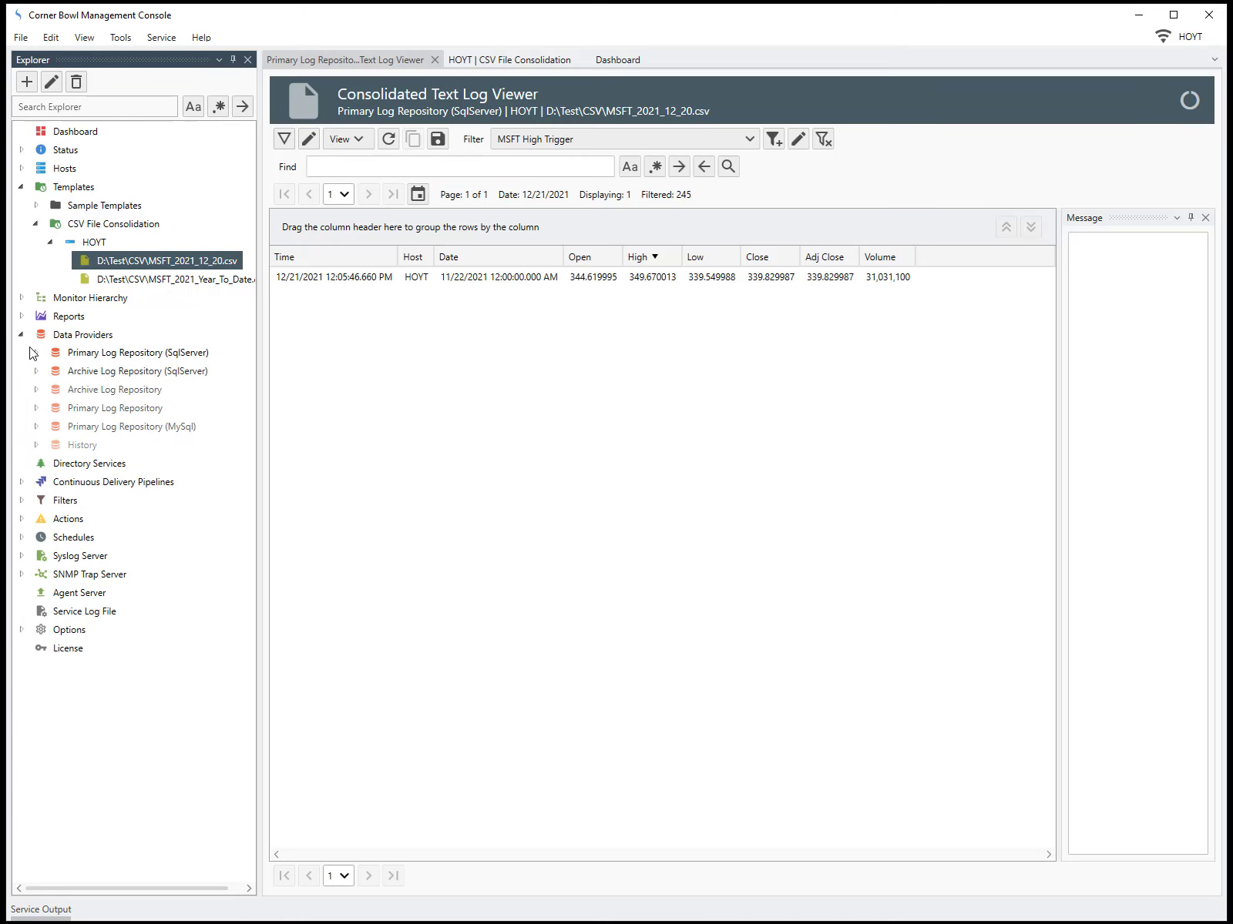
{"action": "left_click", "coordinate": [35, 353]}
{"action": "left_click", "coordinate": [50, 407]}
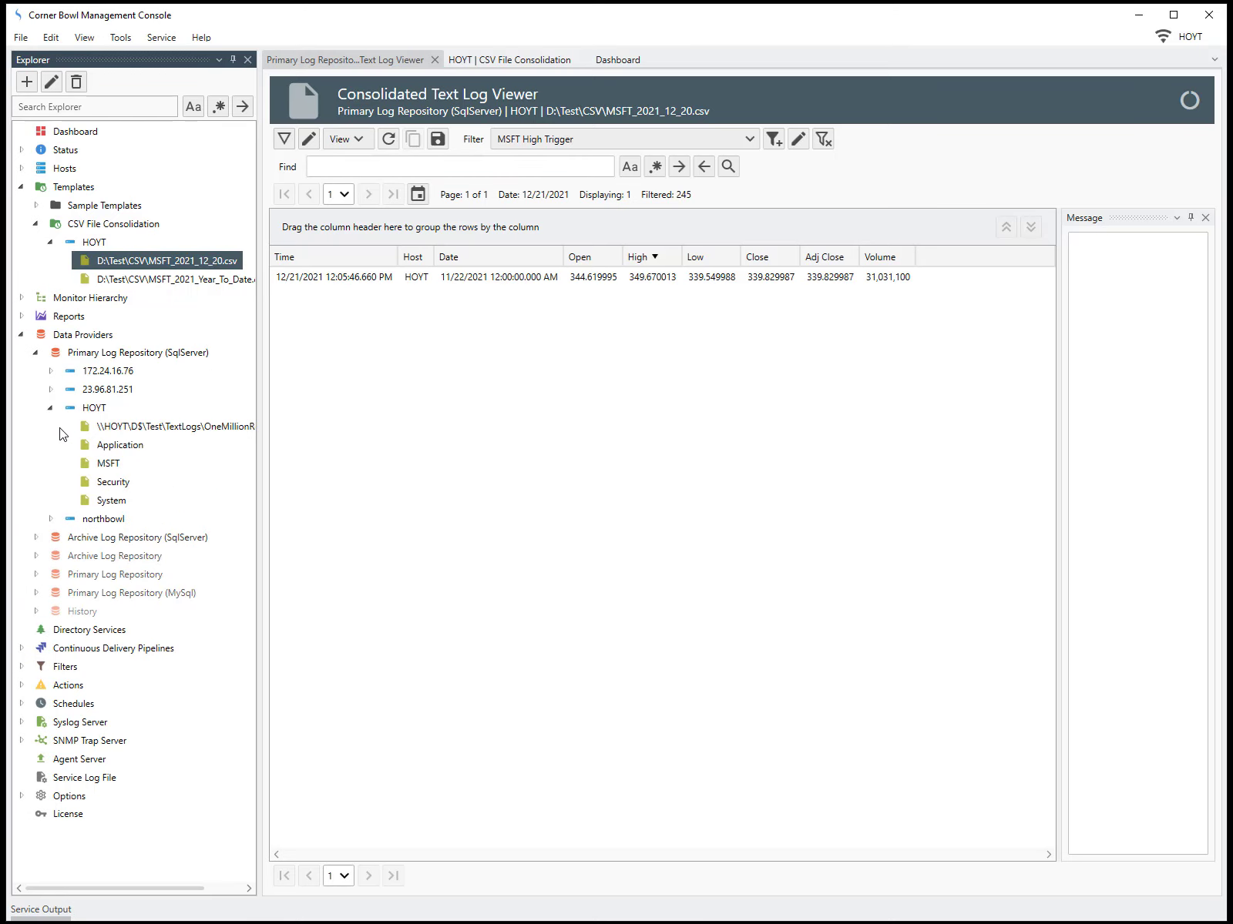
{"action": "left_click", "coordinate": [107, 464]}
{"action": "right_click", "coordinate": [108, 466]}
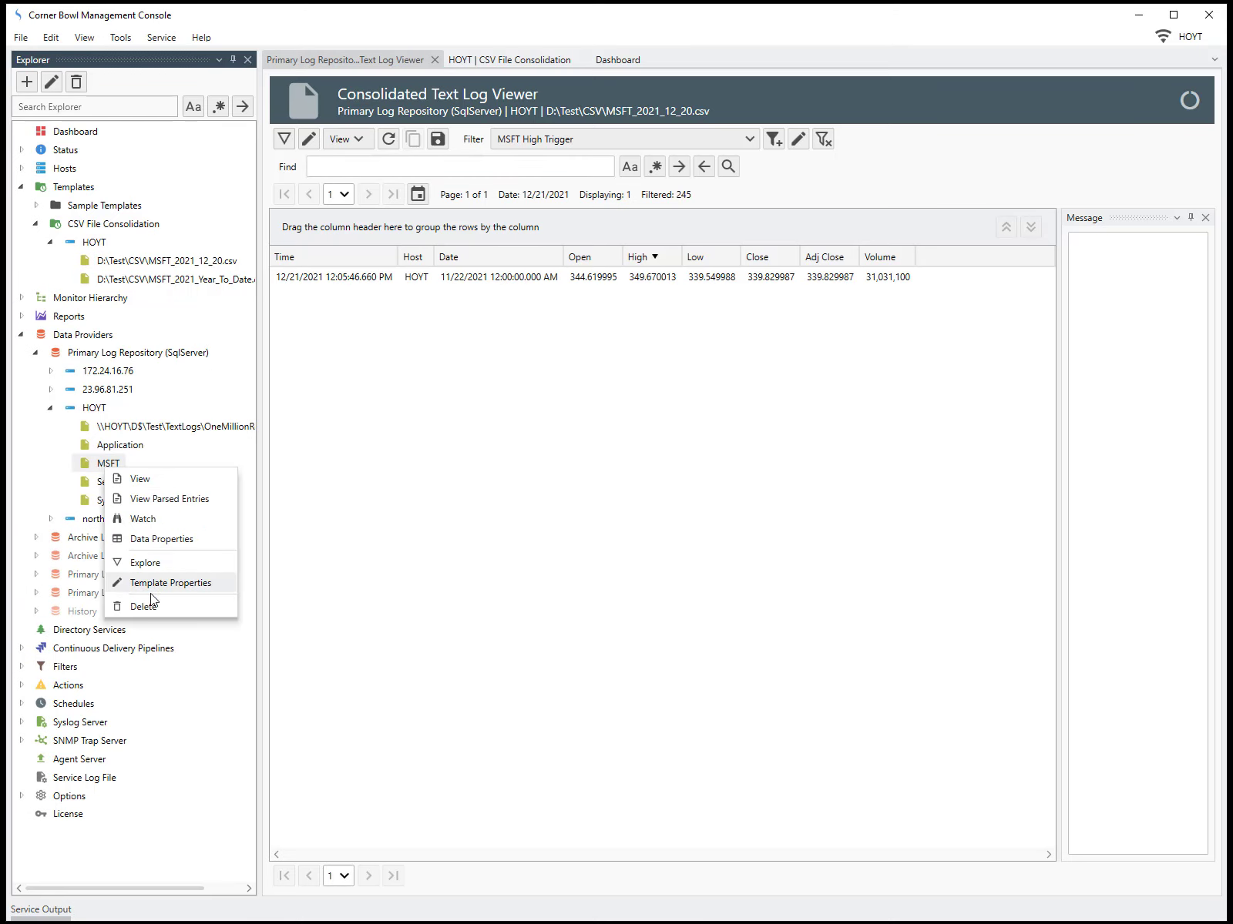
{"action": "left_click", "coordinate": [152, 605]}
{"action": "left_click", "coordinate": [572, 507]}
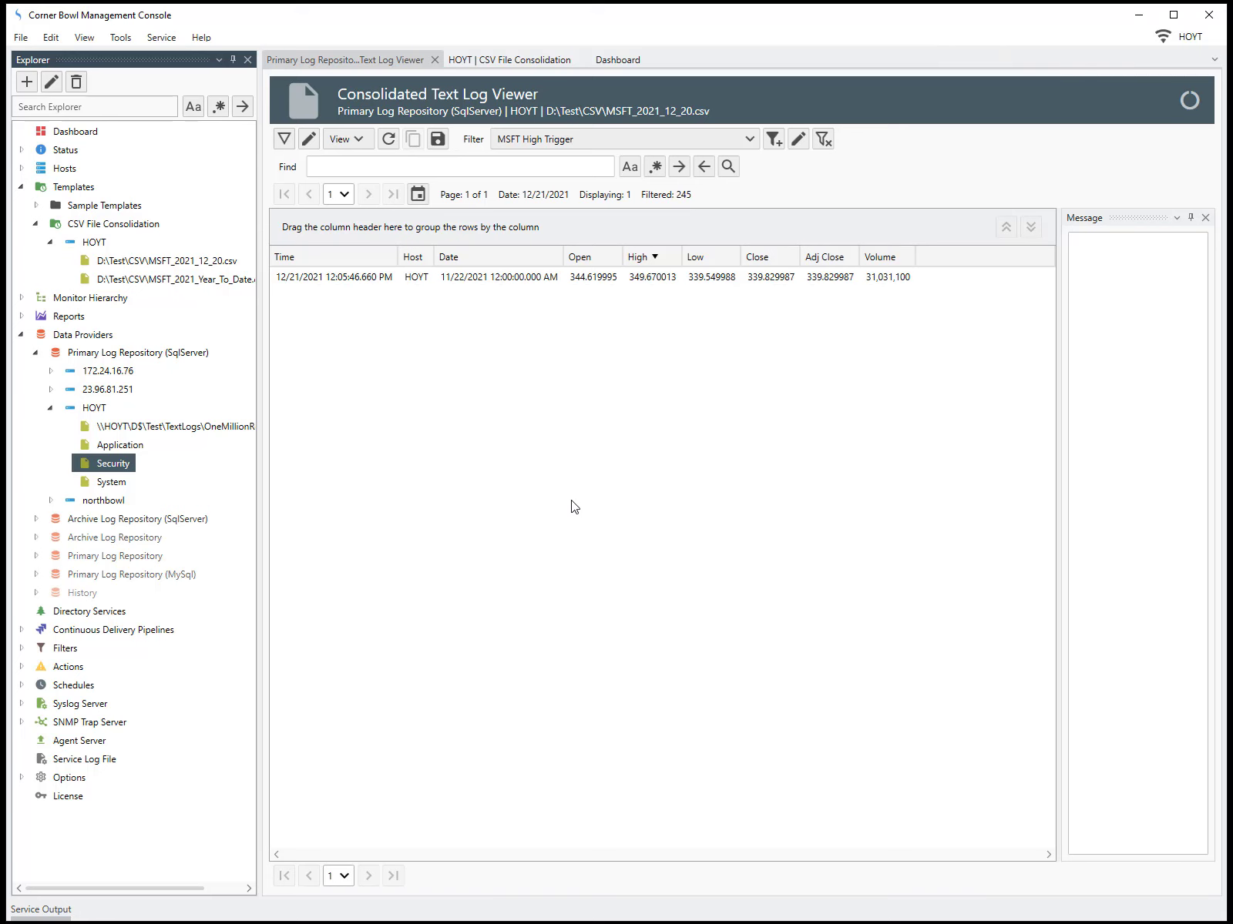
Run the CSV File Consolidation template for host HOYT immediately
{"action": "left_click", "coordinate": [98, 243]}
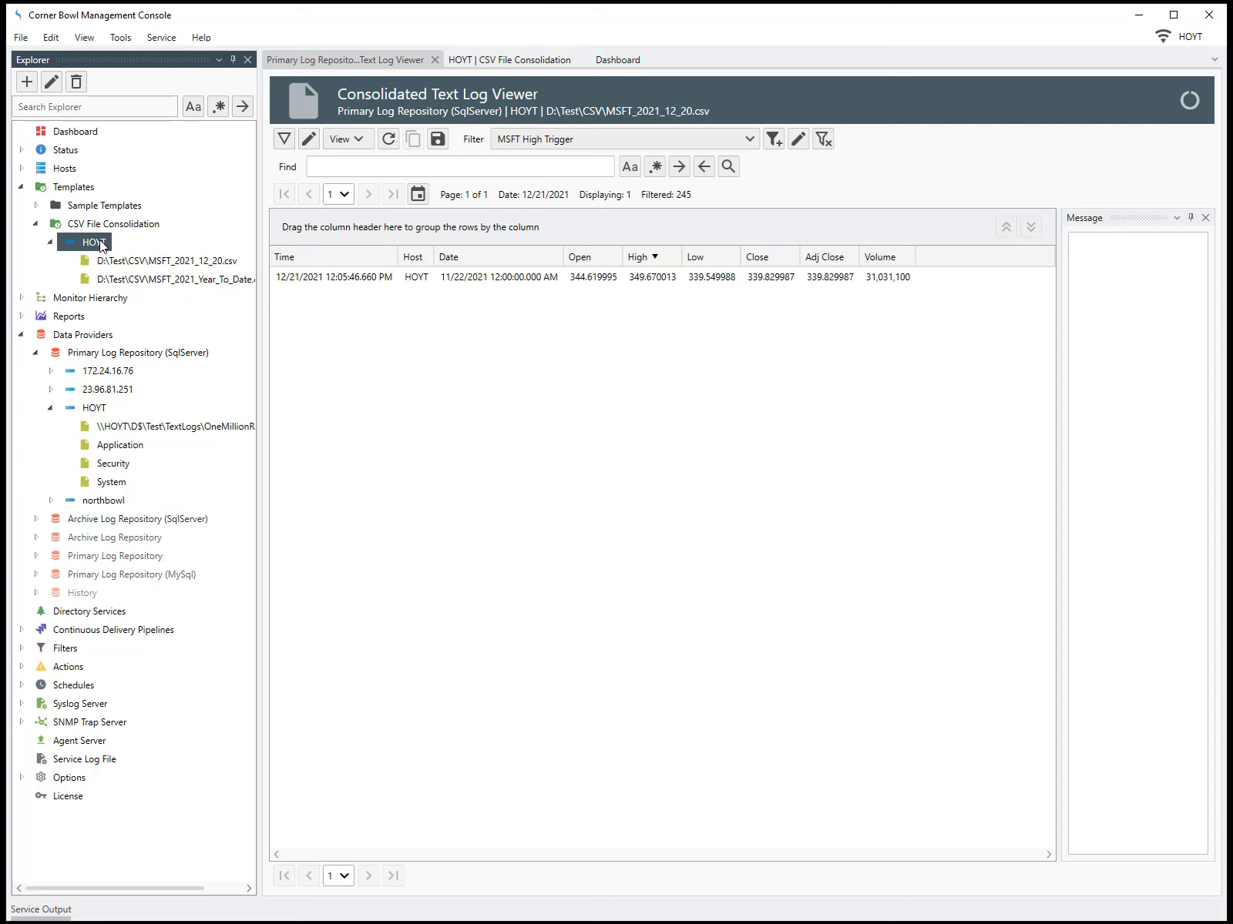
{"action": "right_click", "coordinate": [98, 244]}
{"action": "left_click", "coordinate": [137, 295]}
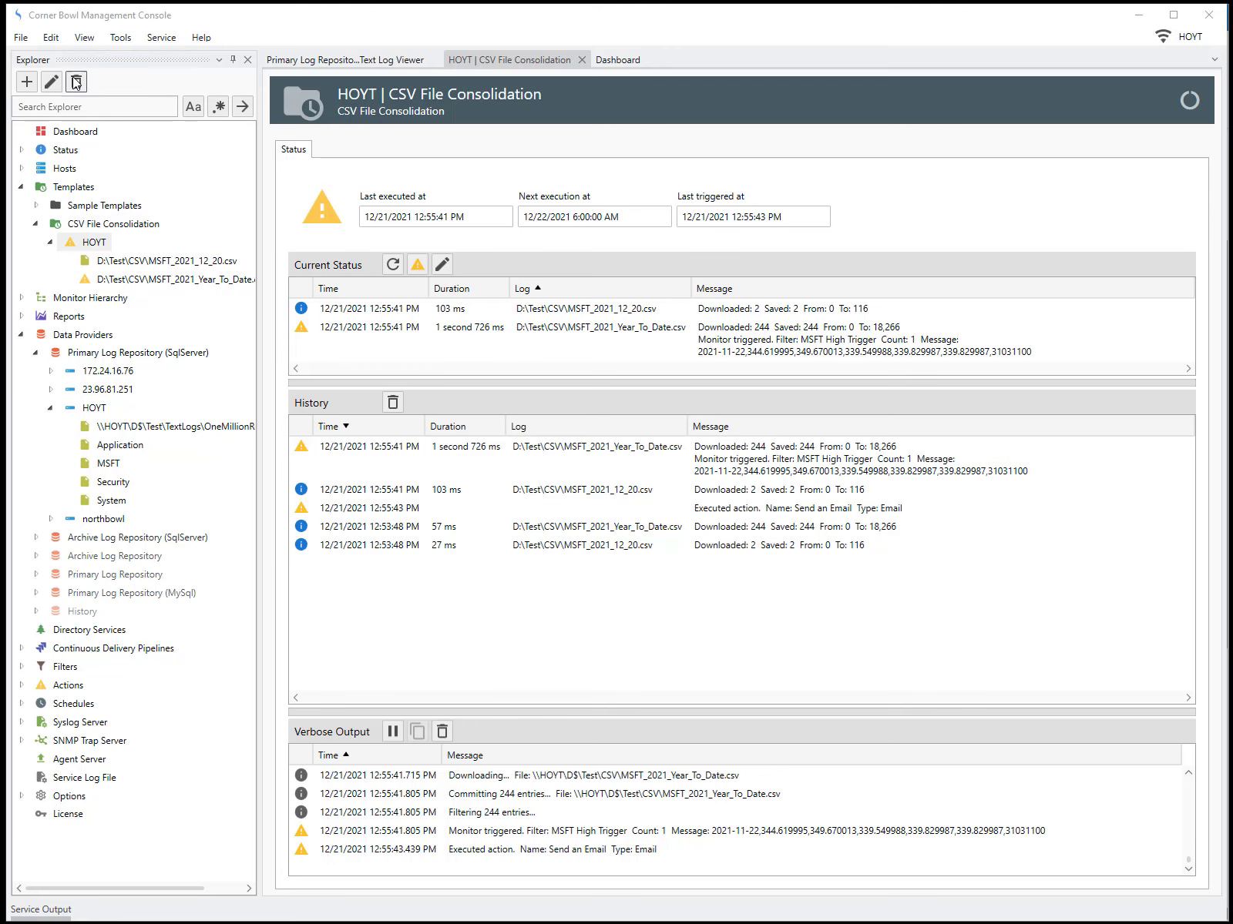
Create a new report object of type Text Log Report
{"action": "left_click", "coordinate": [21, 37]}
{"action": "left_click", "coordinate": [42, 58]}
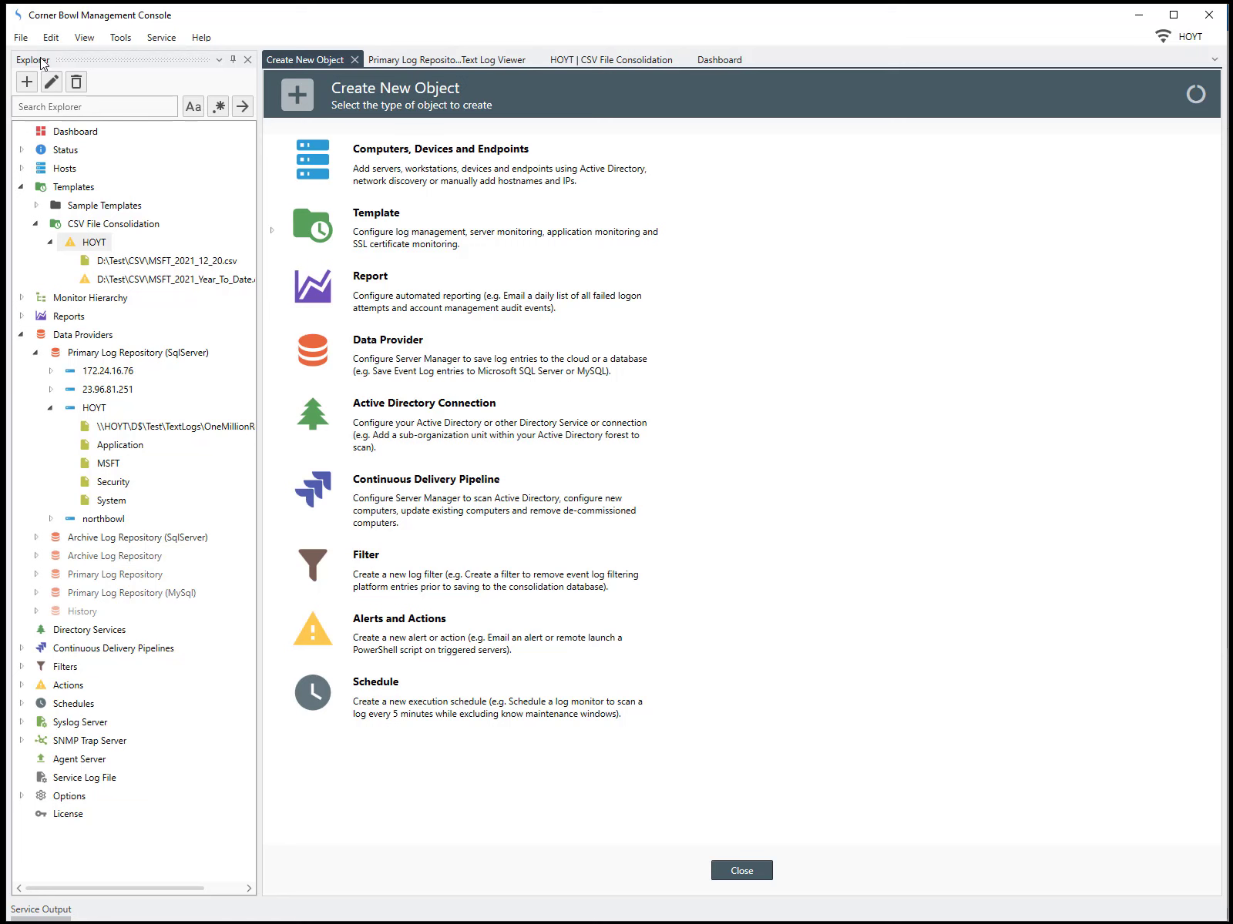
{"action": "left_click", "coordinate": [377, 301]}
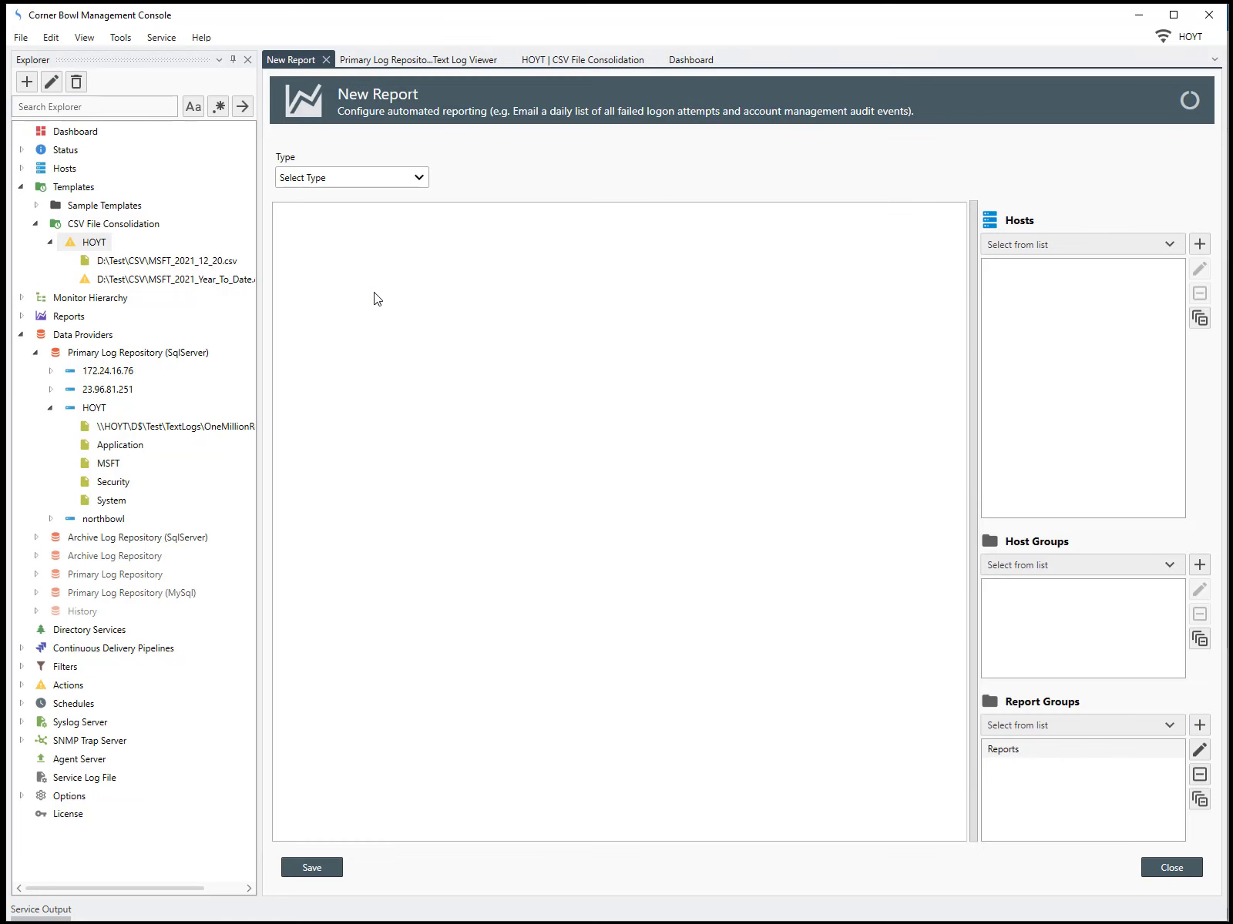
{"action": "left_click", "coordinate": [382, 182]}
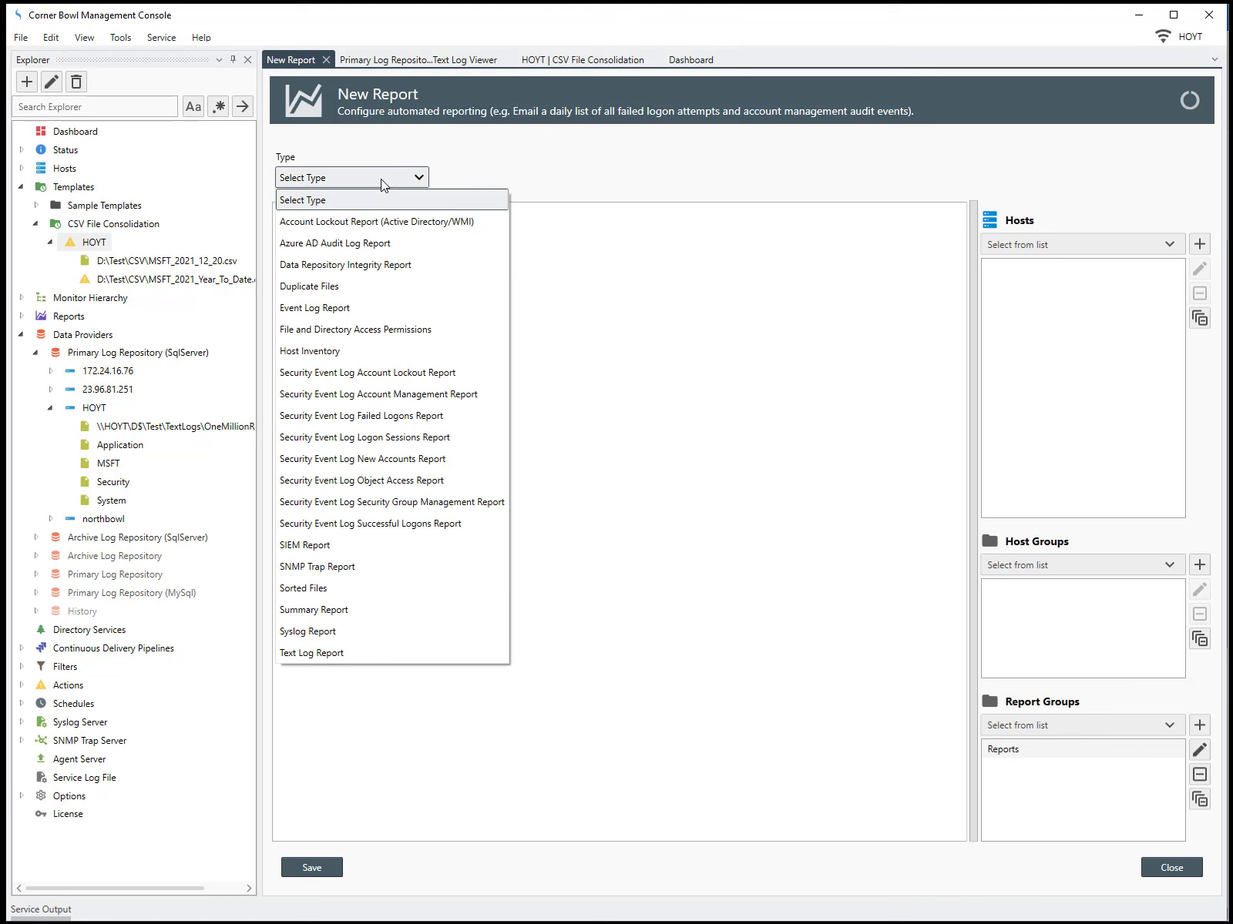
{"action": "left_click", "coordinate": [322, 651]}
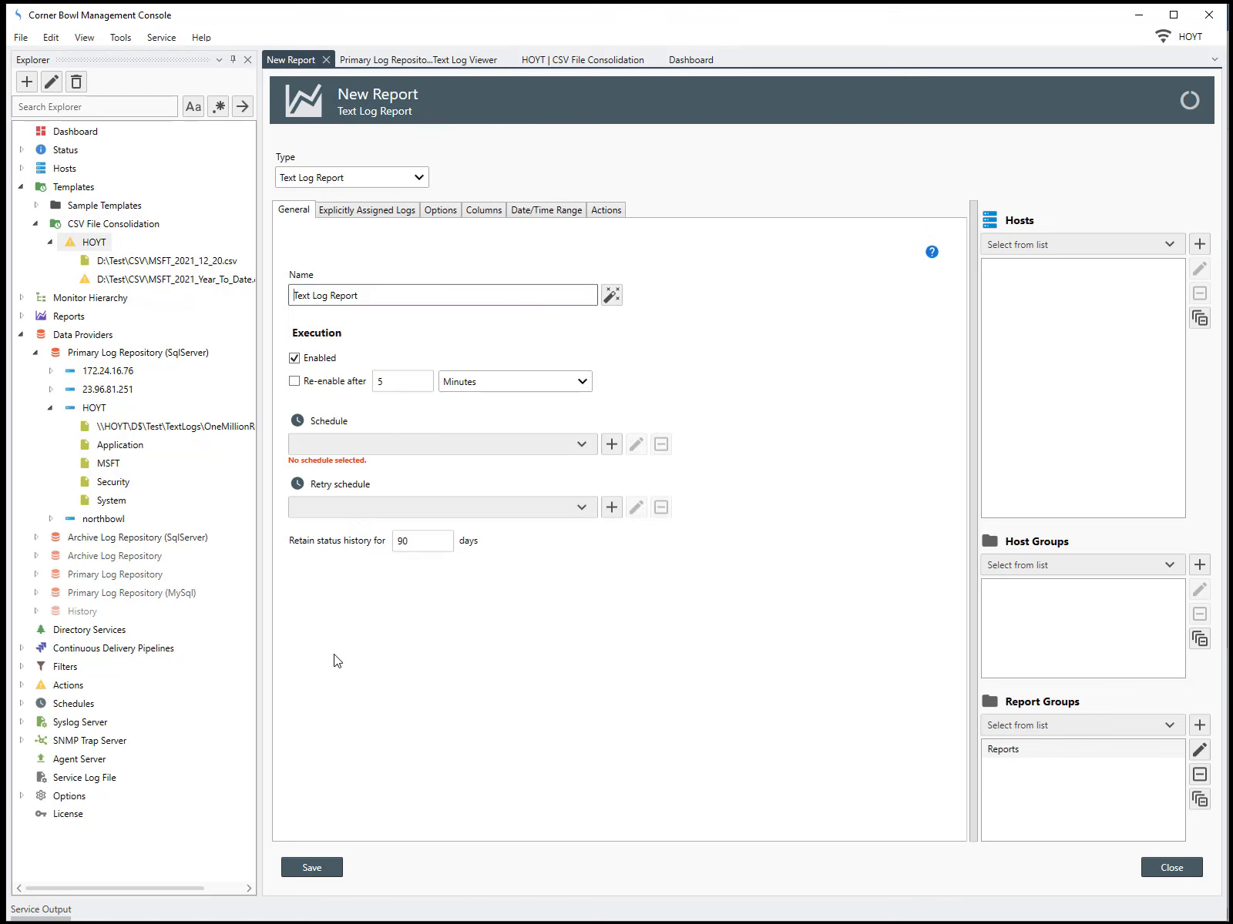
Set the report's schedule to the fixed daily Every day at 06:00 schedule
{"action": "left_click", "coordinate": [584, 445]}
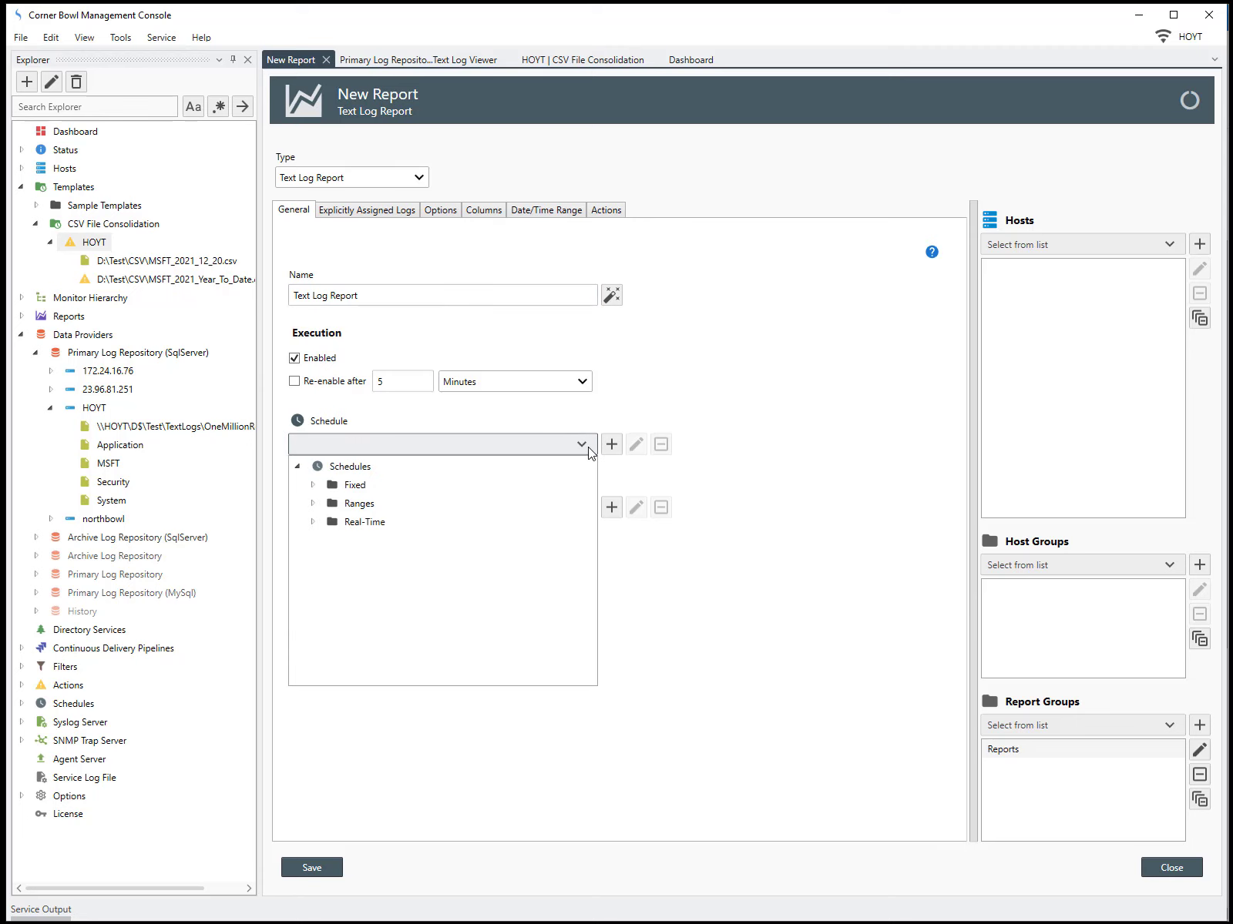
{"action": "left_click", "coordinate": [313, 484]}
{"action": "left_click", "coordinate": [326, 503]}
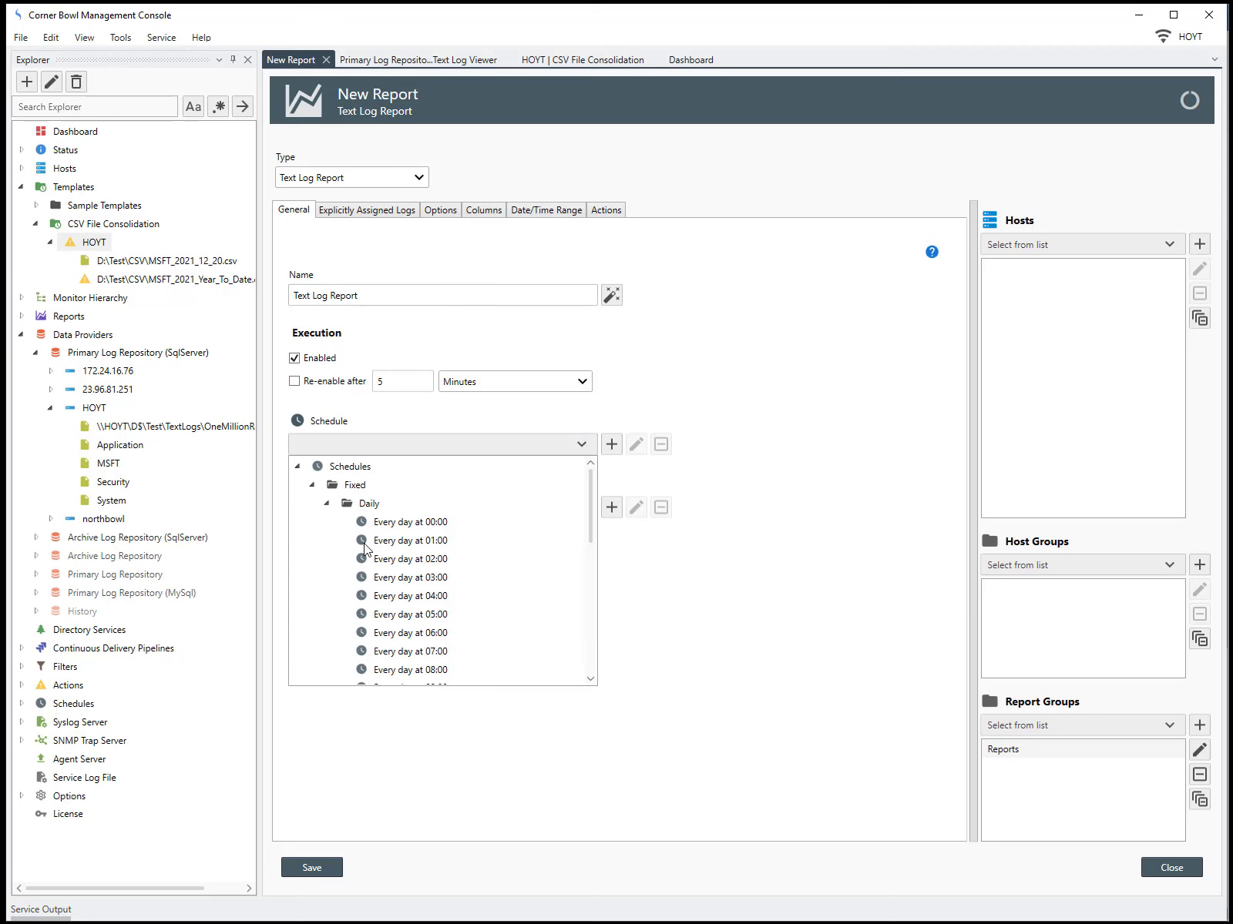
{"action": "left_click", "coordinate": [411, 633]}
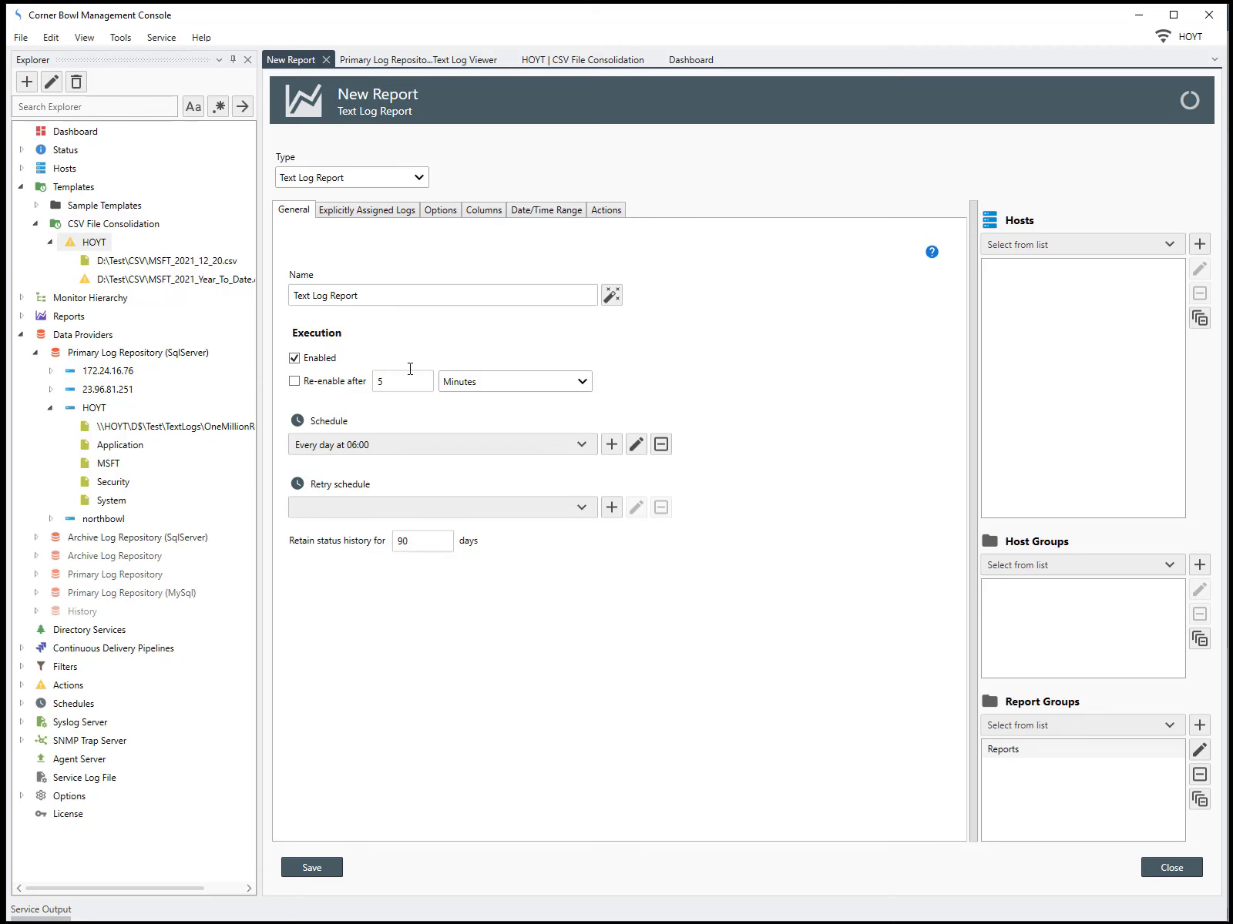
Explicitly assign the MSFT log under HOYT in Primary Log Repository (SqlServer) to the report
{"action": "left_click", "coordinate": [367, 210]}
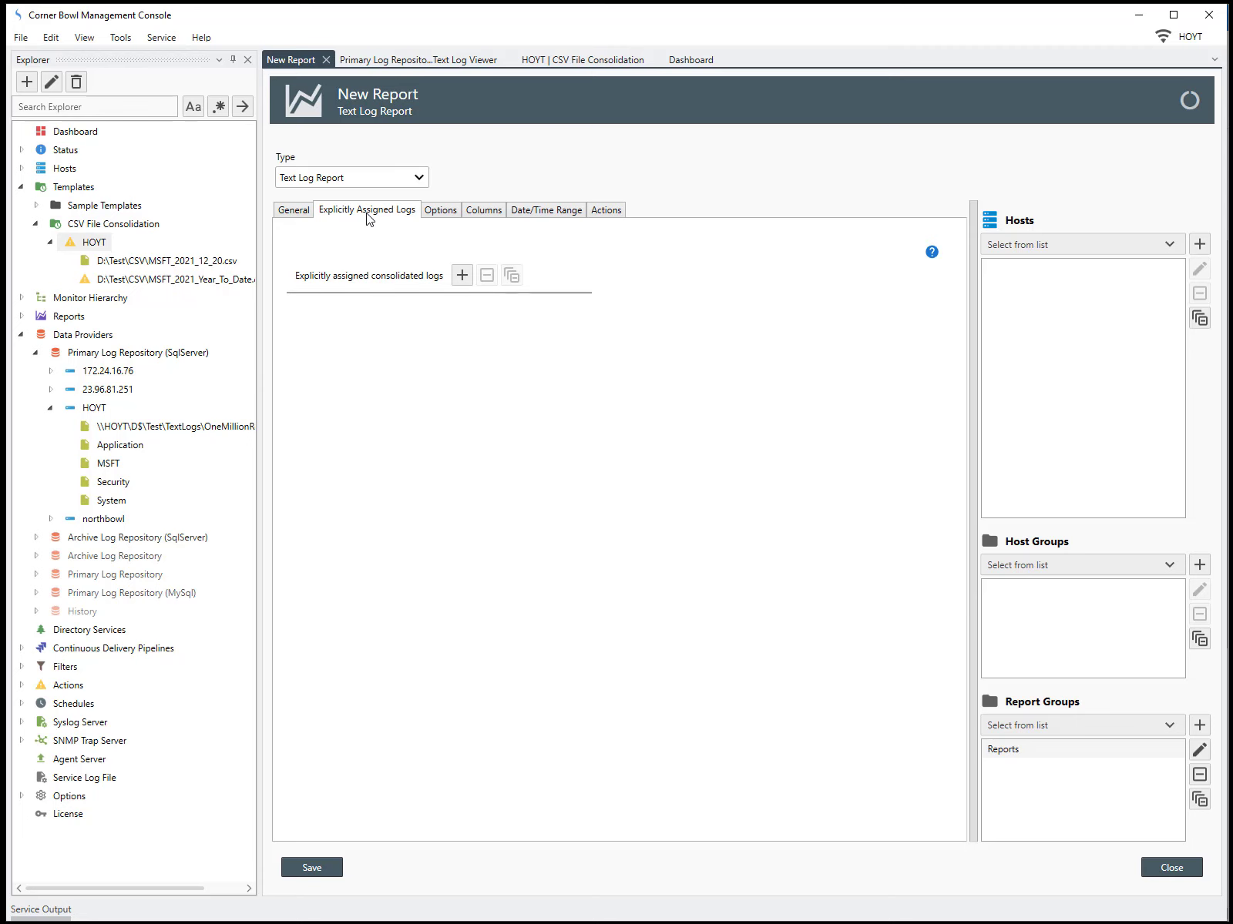
{"action": "left_click", "coordinate": [462, 275]}
{"action": "left_click", "coordinate": [443, 229]}
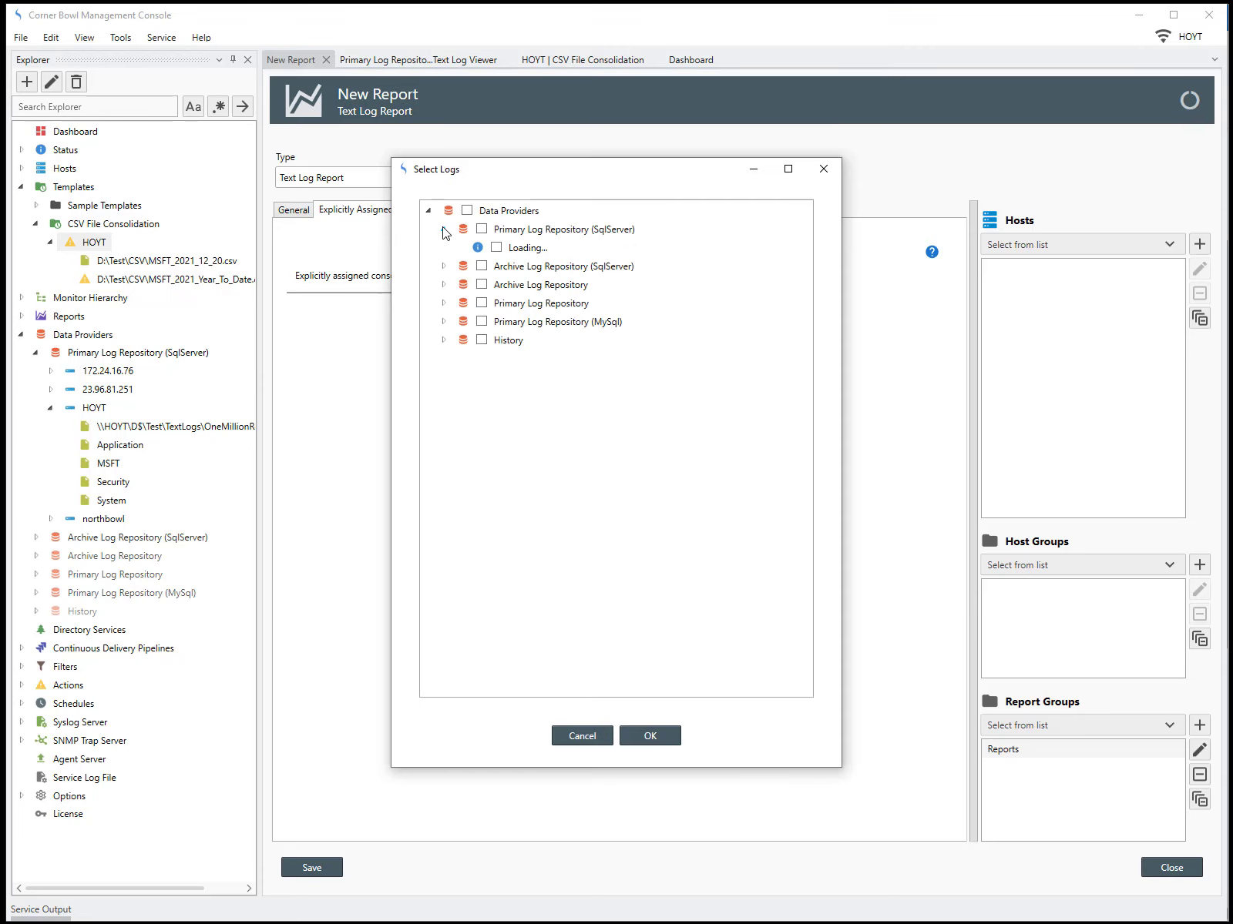
{"action": "left_click", "coordinate": [458, 248]}
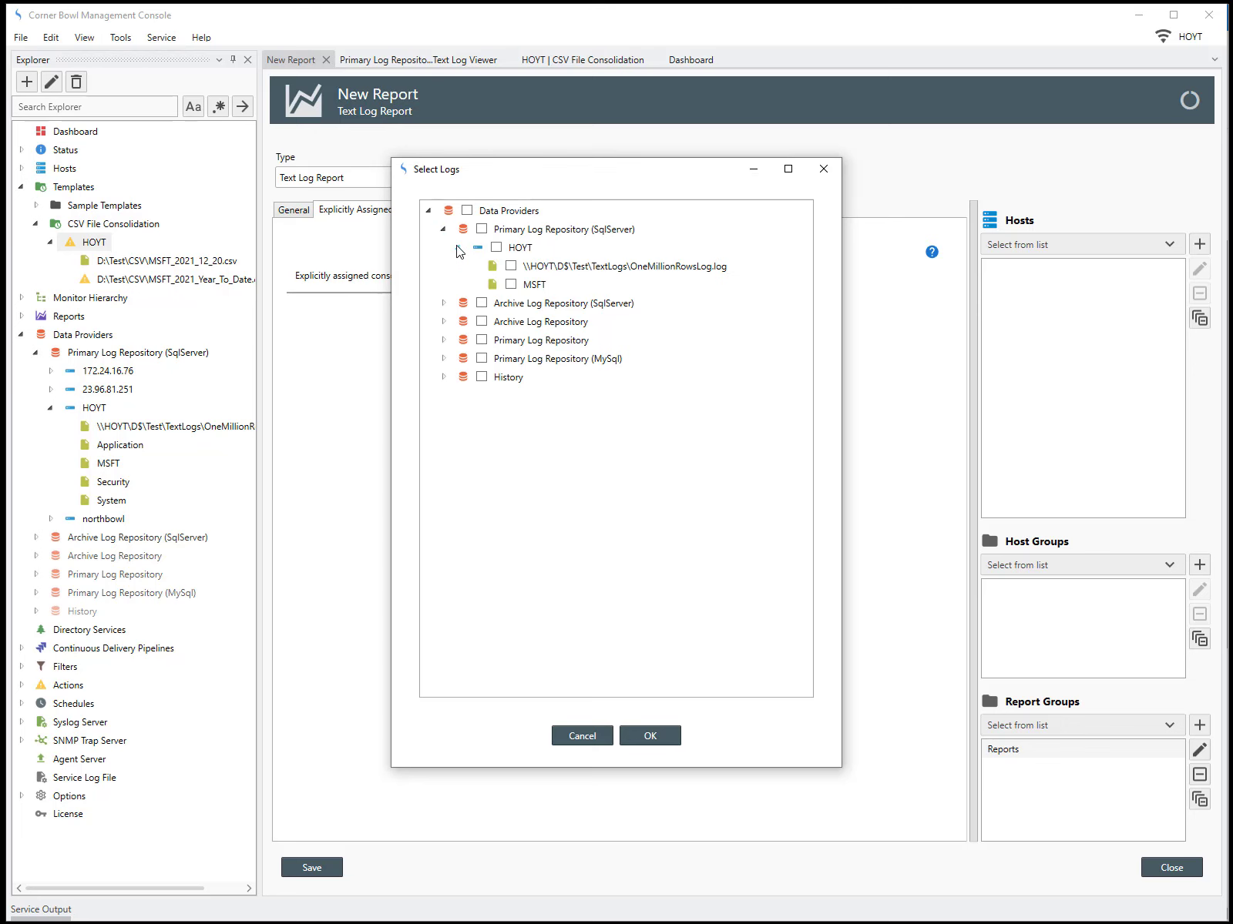
{"action": "left_click", "coordinate": [511, 284]}
{"action": "left_click", "coordinate": [648, 736]}
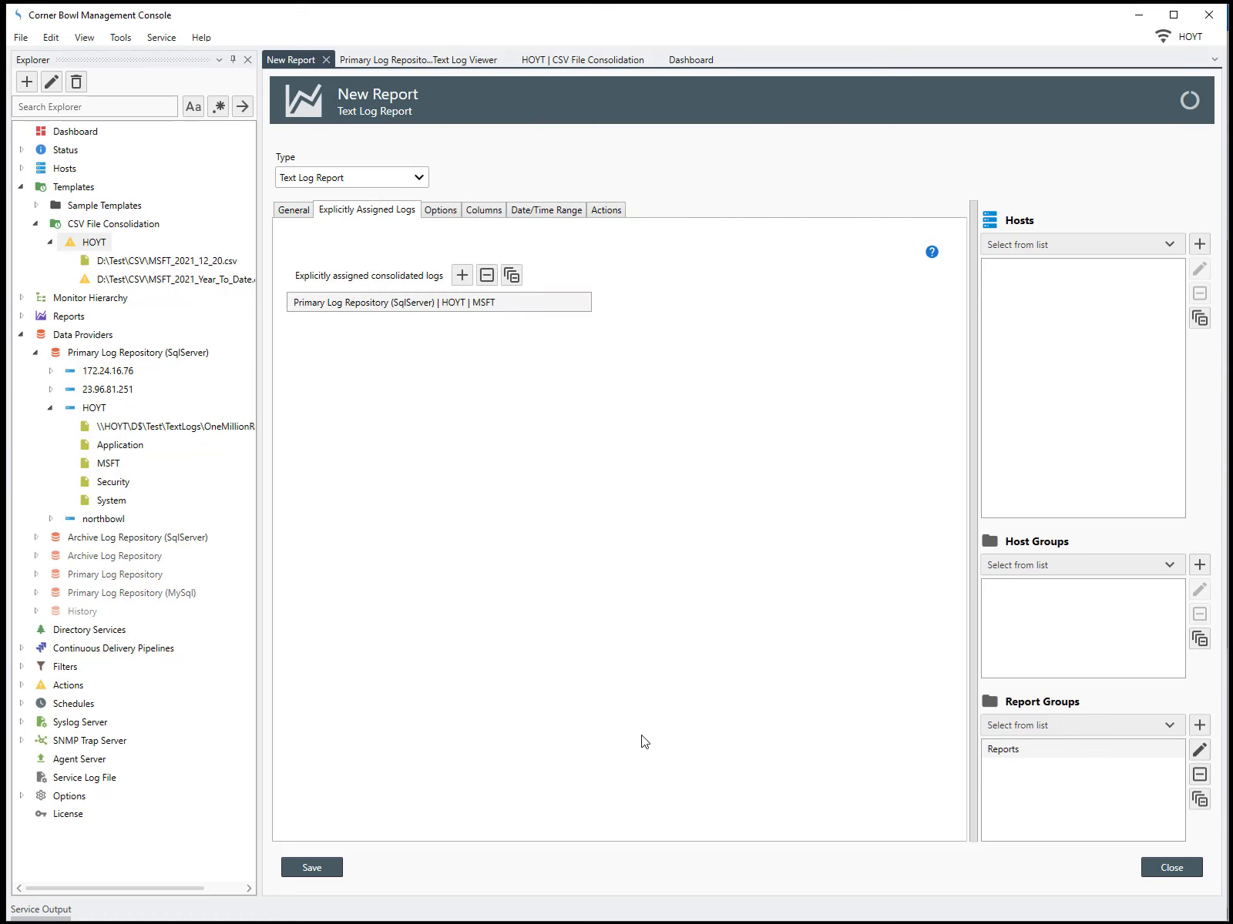
Add a report column with key and name High and data type Double
{"action": "left_click", "coordinate": [453, 213]}
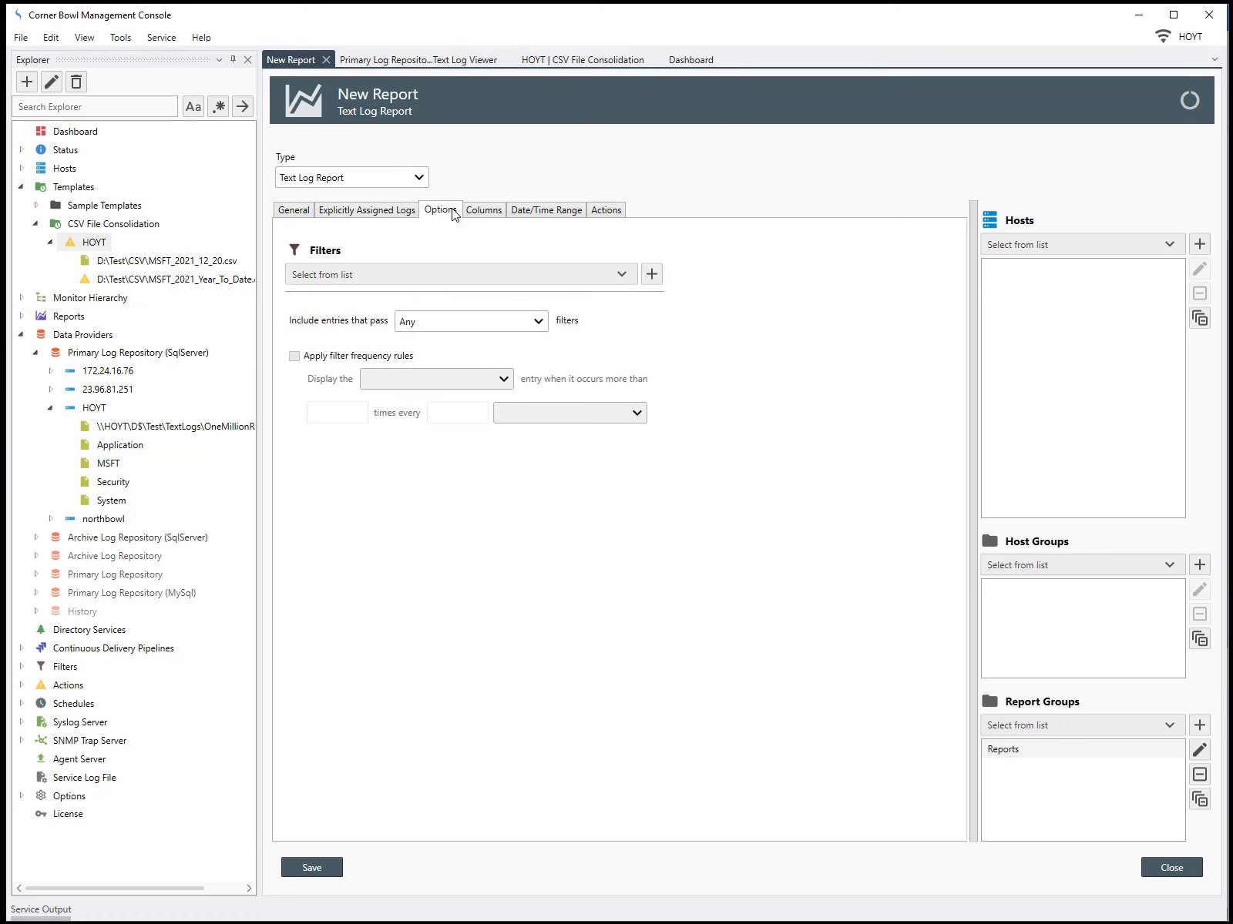
{"action": "left_click", "coordinate": [473, 218]}
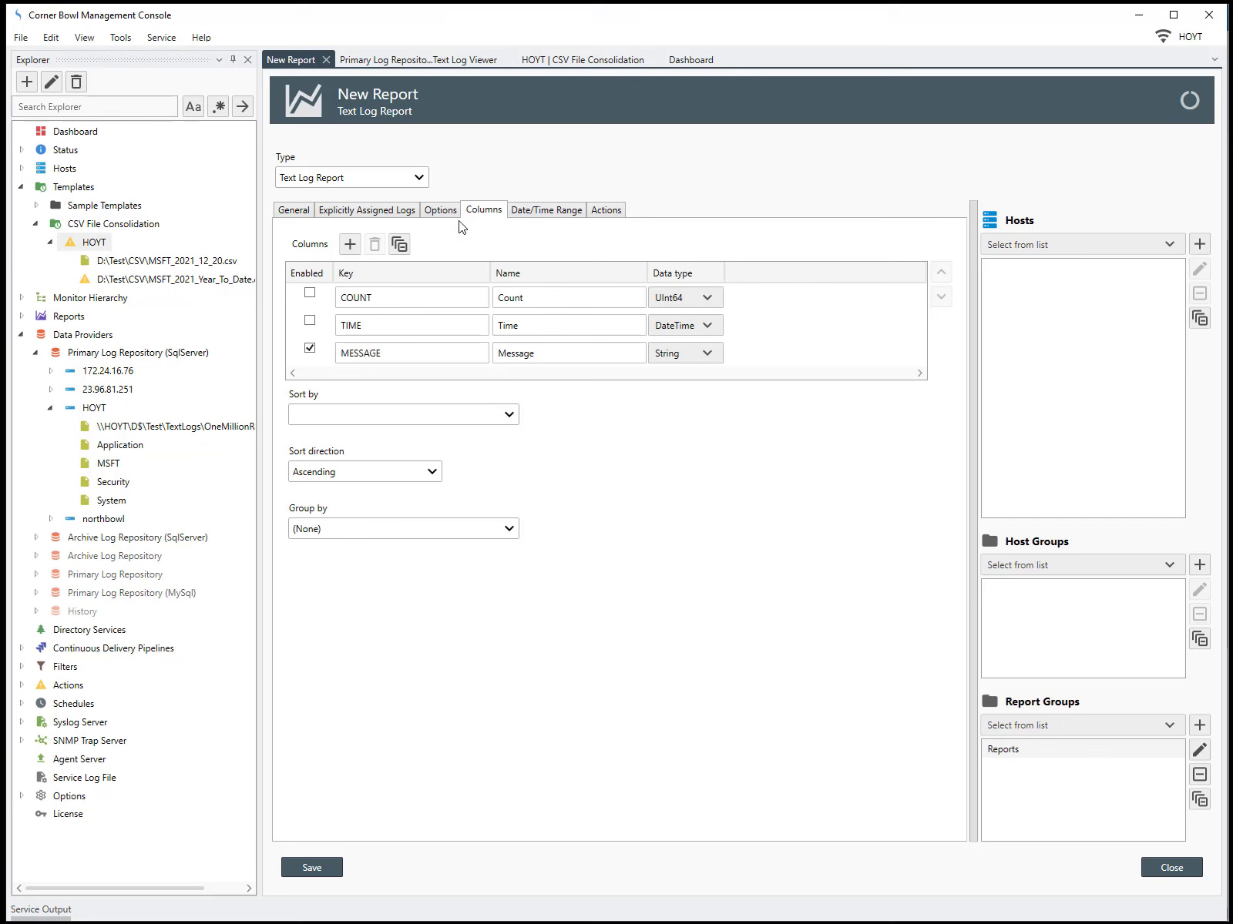
{"action": "left_click", "coordinate": [350, 244]}
{"action": "left_click_drag", "start_coordinate": [401, 381], "coordinate": [202, 399]}
{"action": "type", "text": "High"}
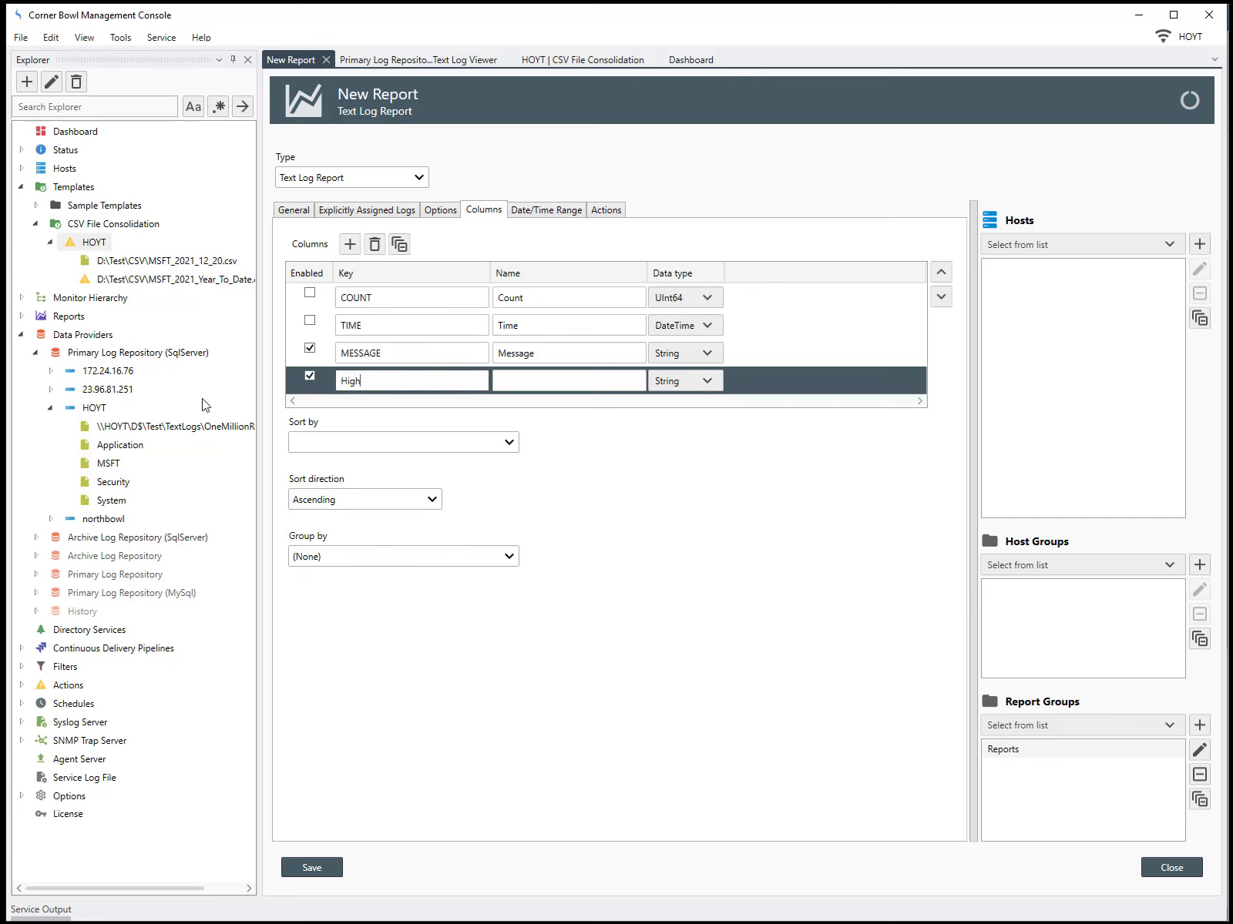
{"action": "key", "text": "Tab"}
{"action": "type", "text": "High"}
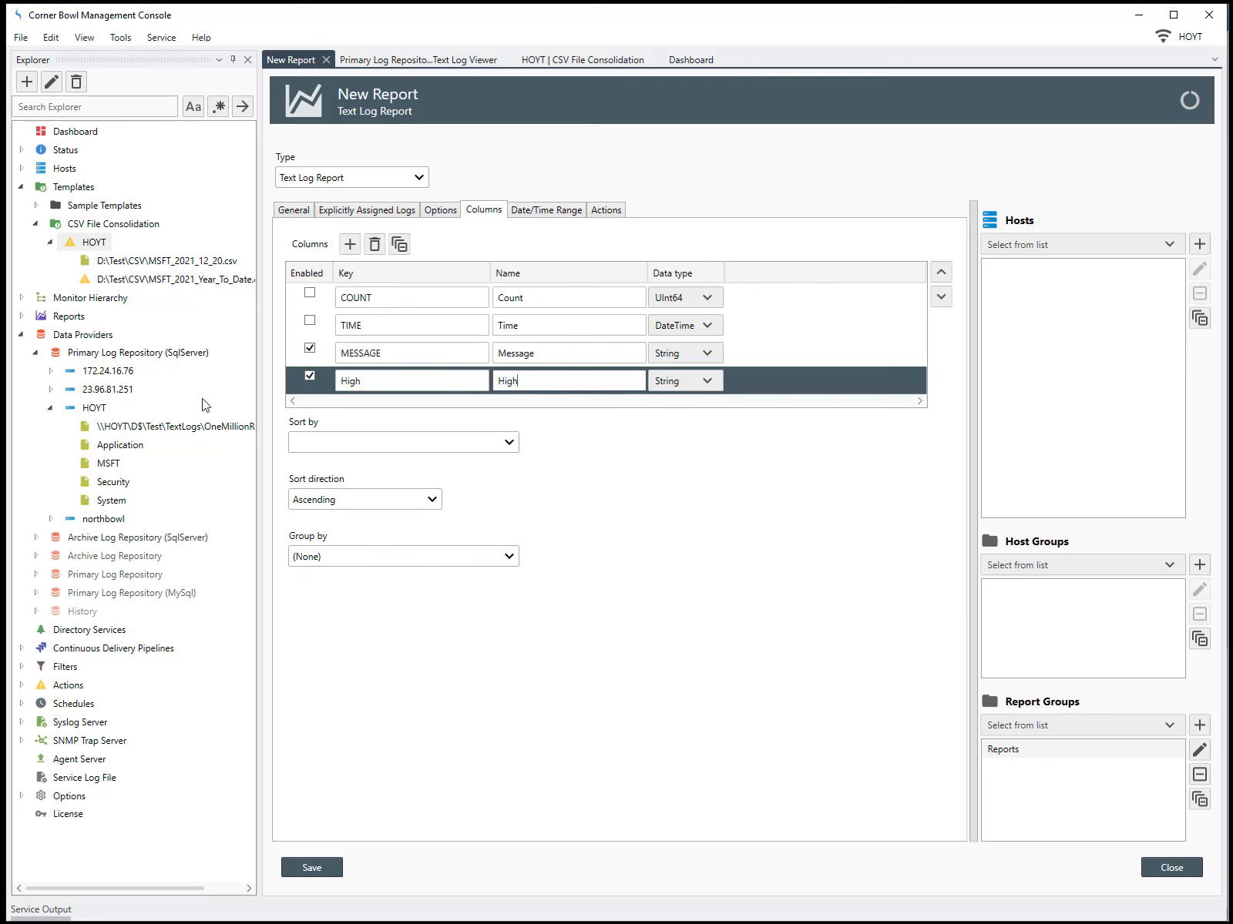
{"action": "left_click", "coordinate": [667, 381]}
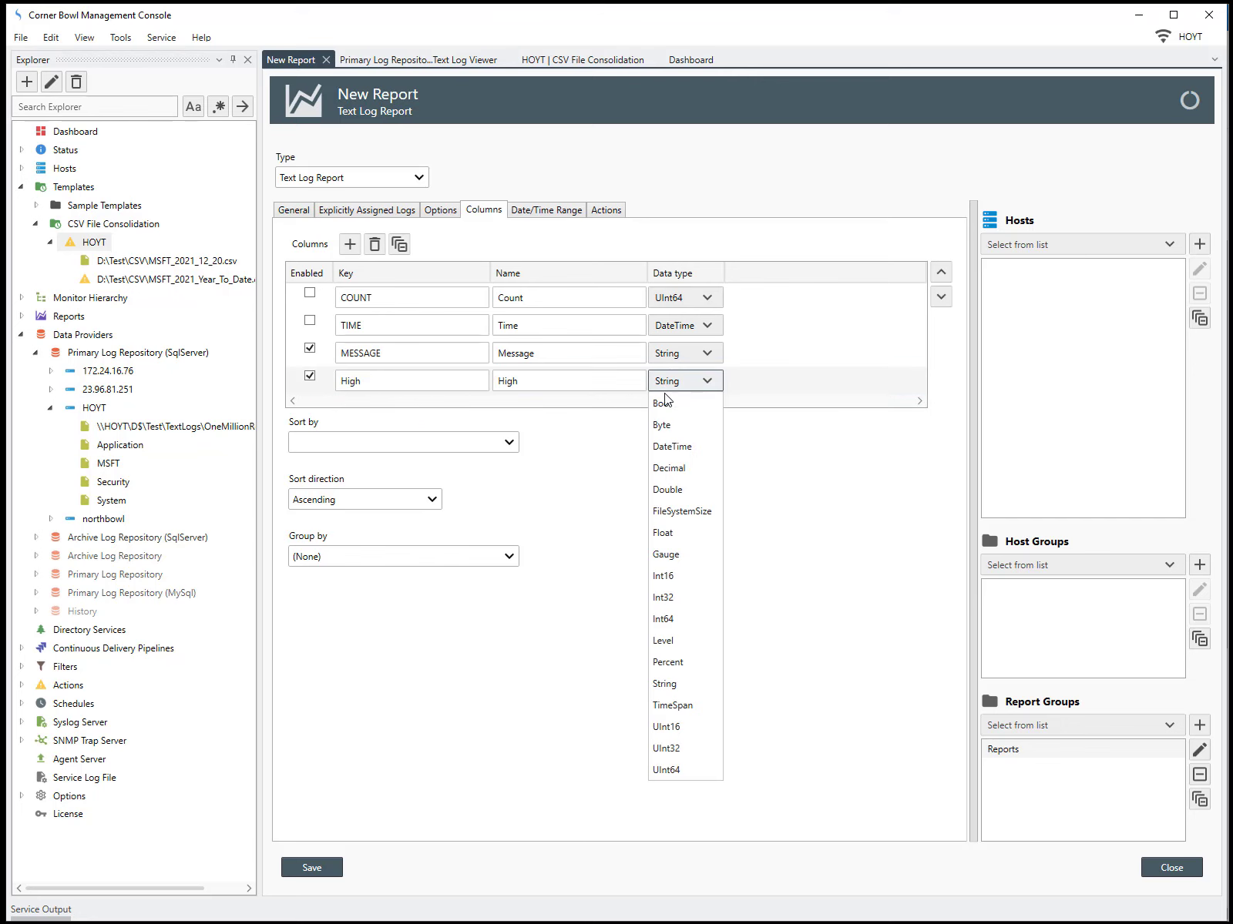
{"action": "left_click", "coordinate": [672, 484]}
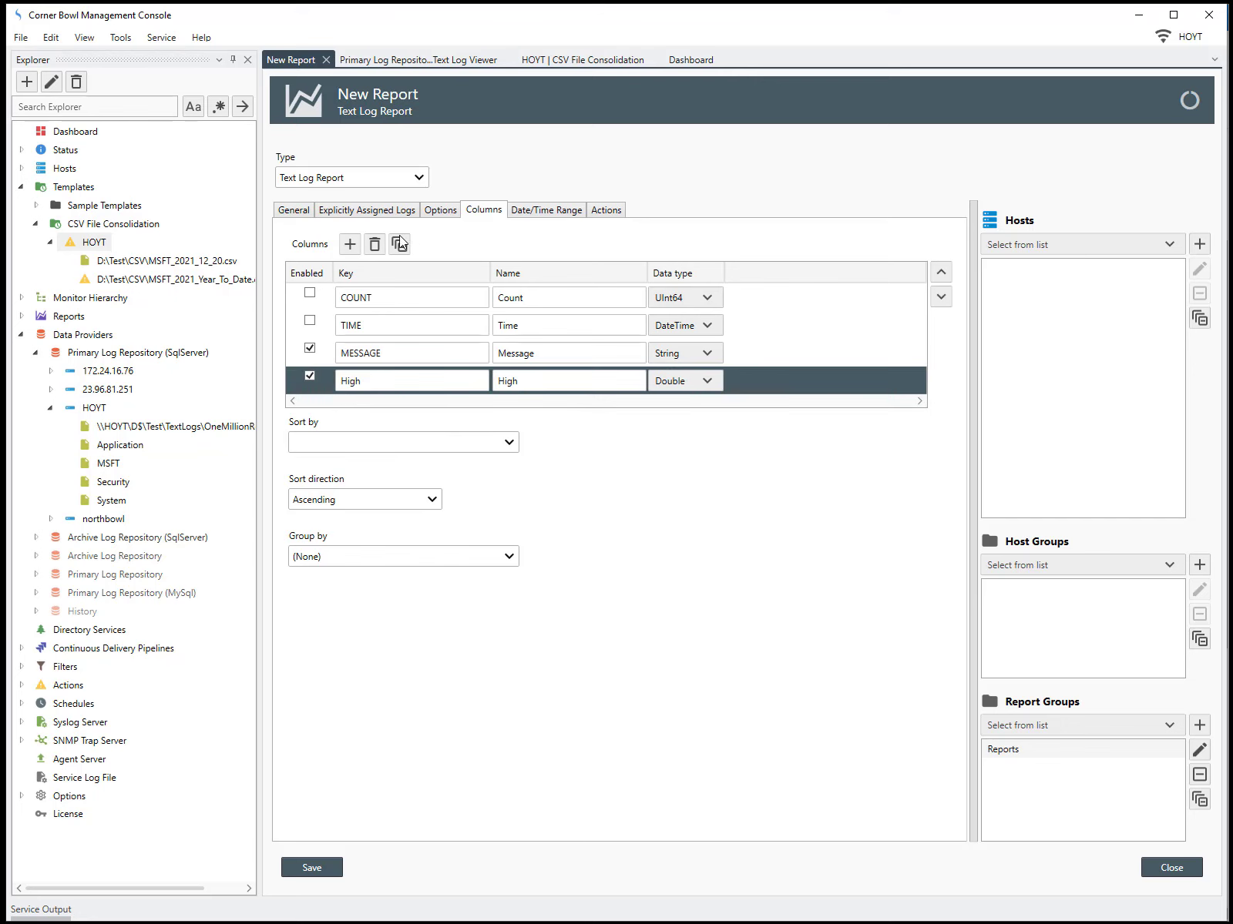
Add a report column with key and name Low and data type Double
{"action": "left_click", "coordinate": [349, 243]}
{"action": "double_click", "coordinate": [387, 409]}
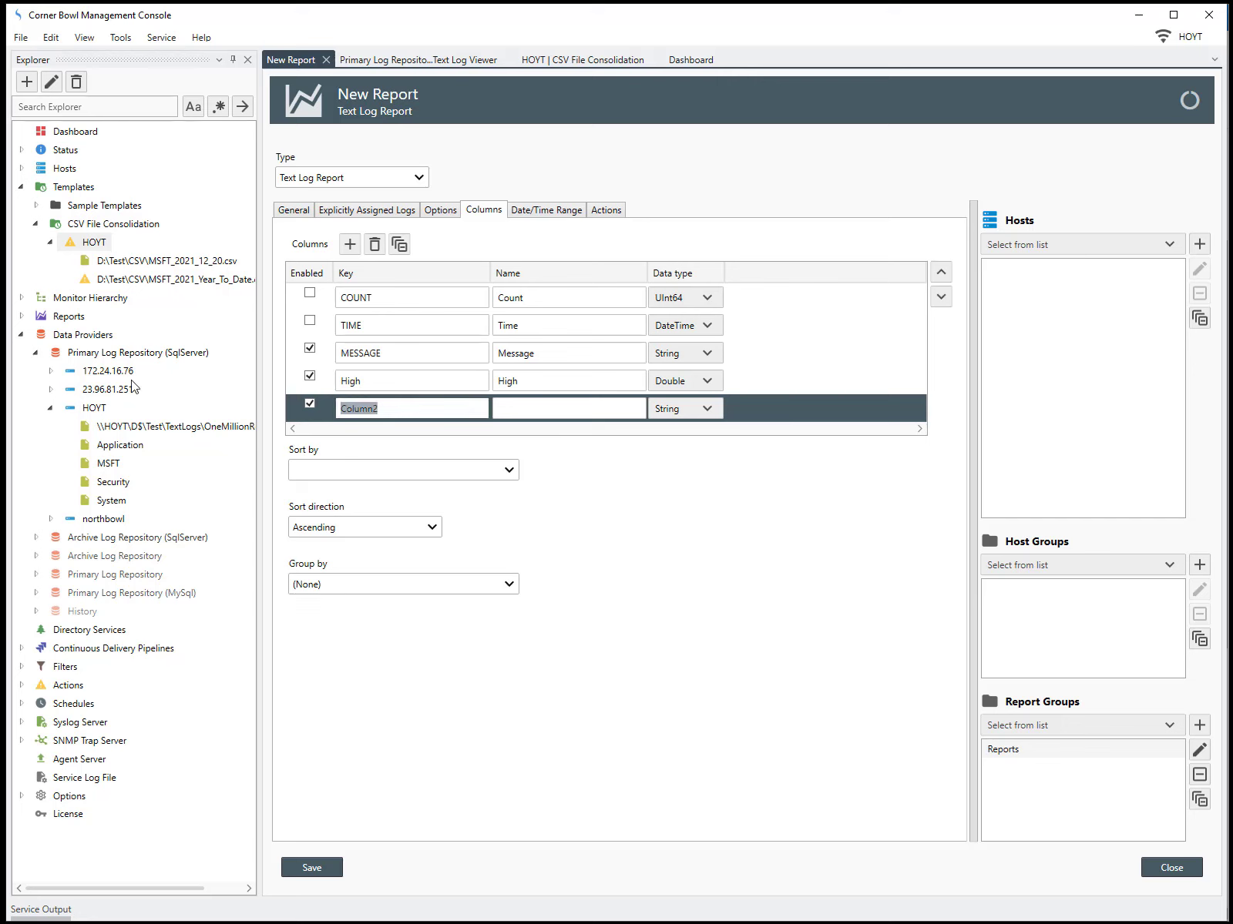
{"action": "type", "text": "Low"}
{"action": "key", "text": "Tab"}
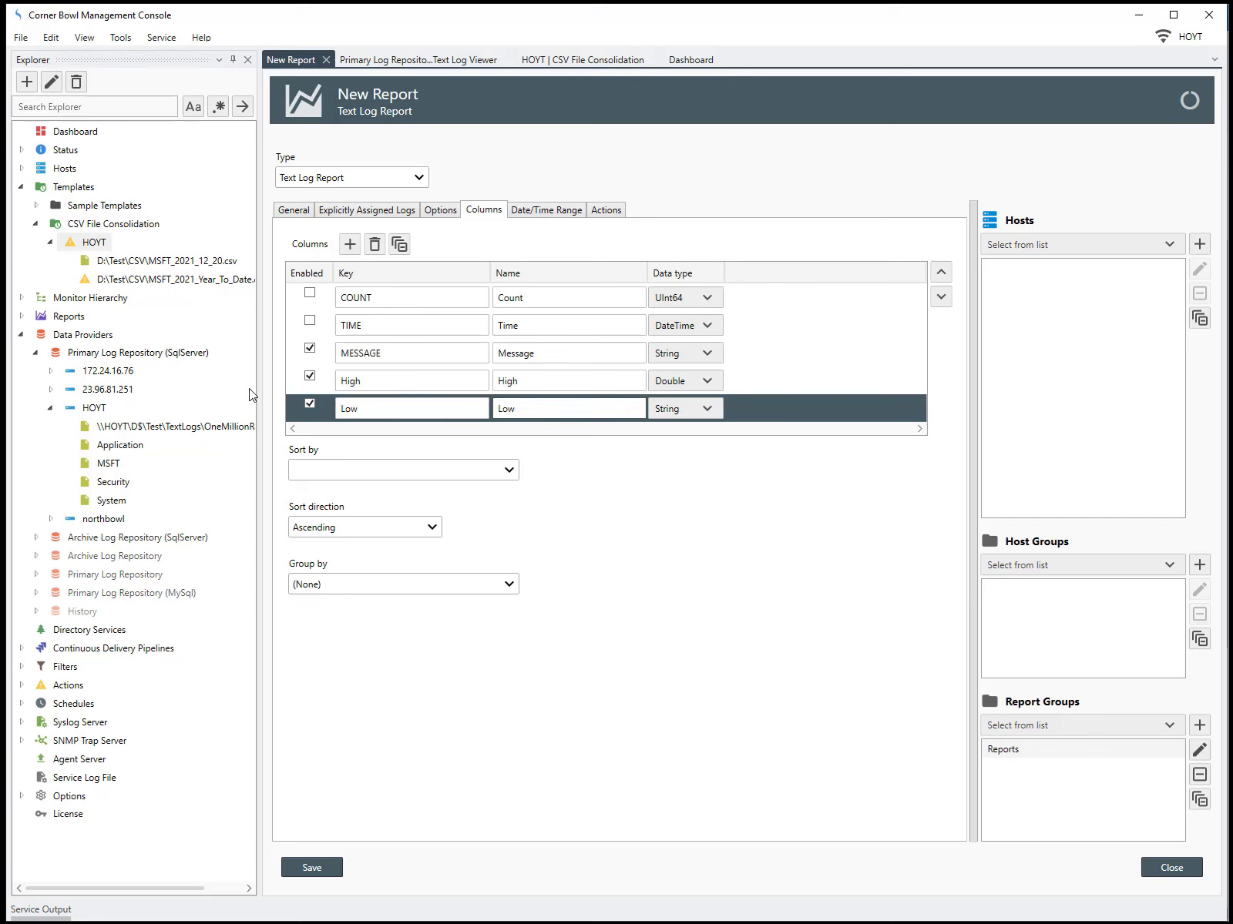
{"action": "left_click", "coordinate": [678, 406]}
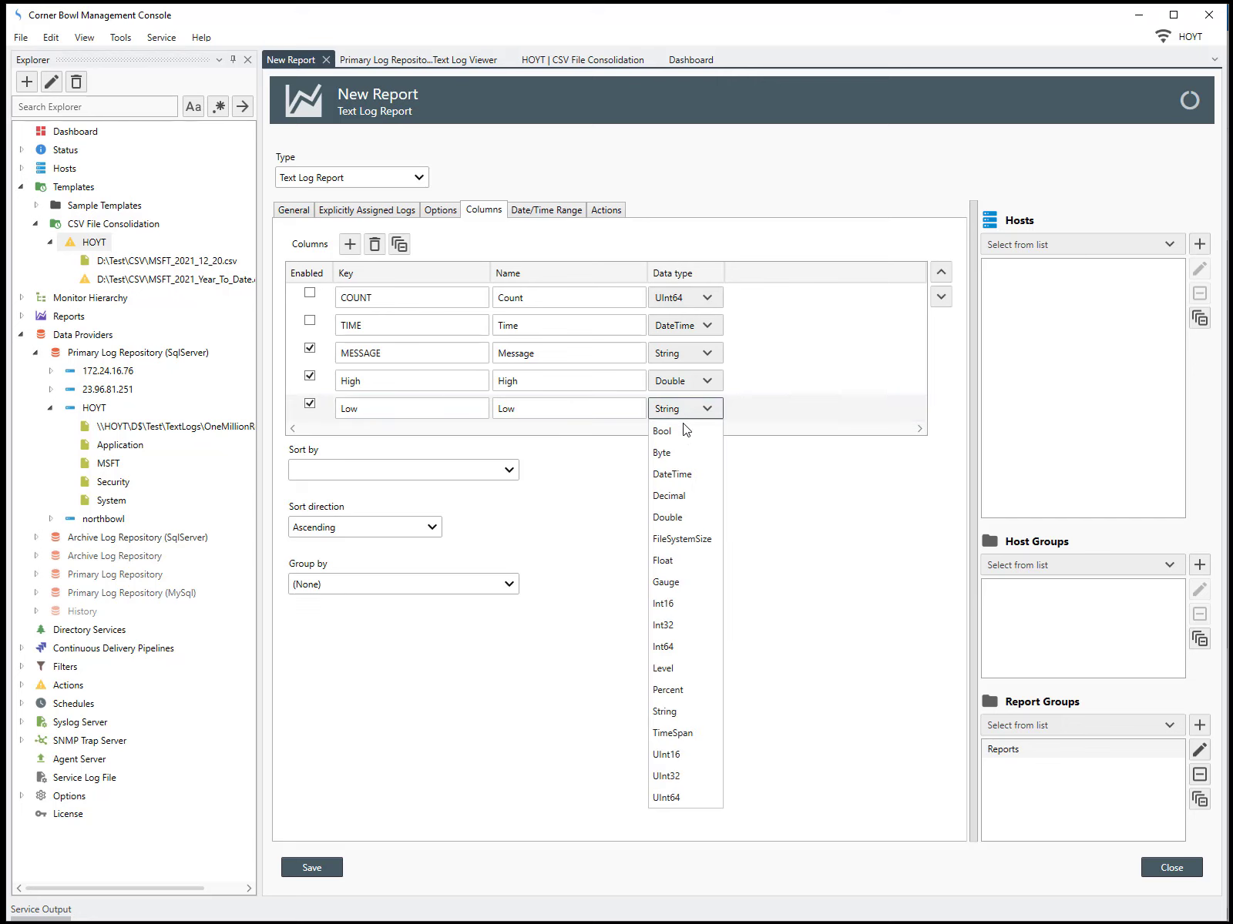
{"action": "left_click", "coordinate": [679, 515]}
Add a Close column of type Double and disable the MESSAGE column
{"action": "left_click", "coordinate": [350, 243]}
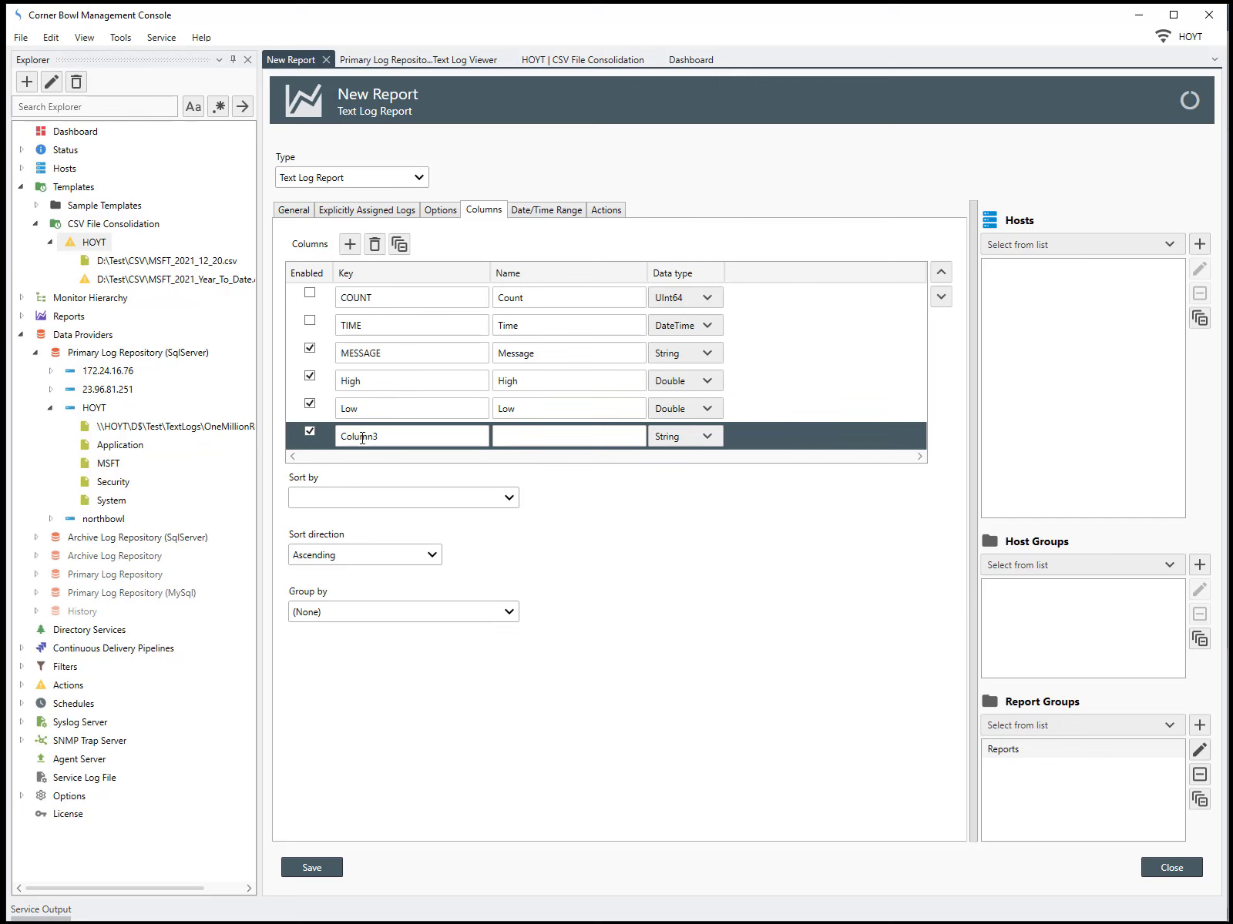
{"action": "type", "text": "Close"}
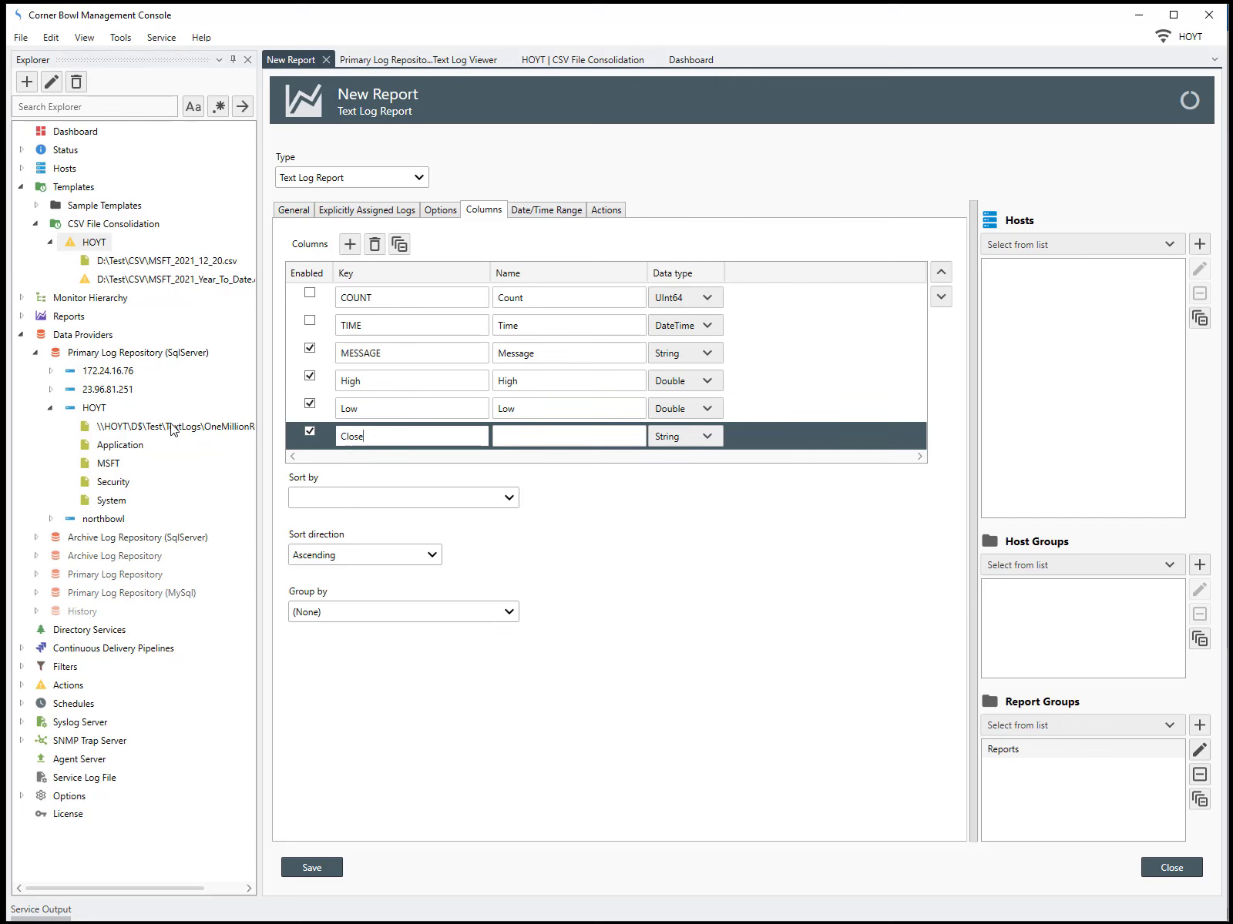
{"action": "key", "text": "ctrl+a"}
{"action": "left_click", "coordinate": [509, 436]}
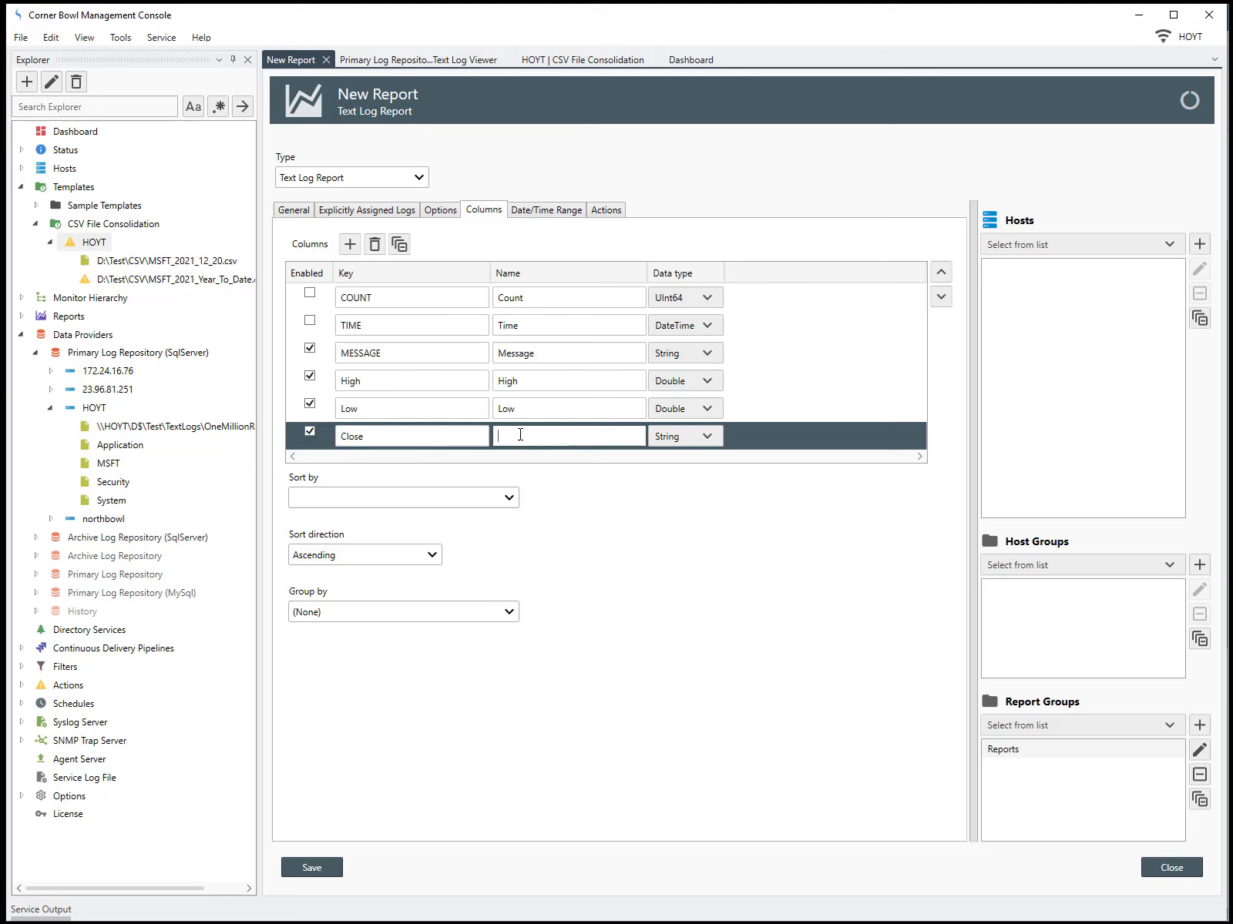
{"action": "type", "text": "Close"}
{"action": "left_click", "coordinate": [682, 437]}
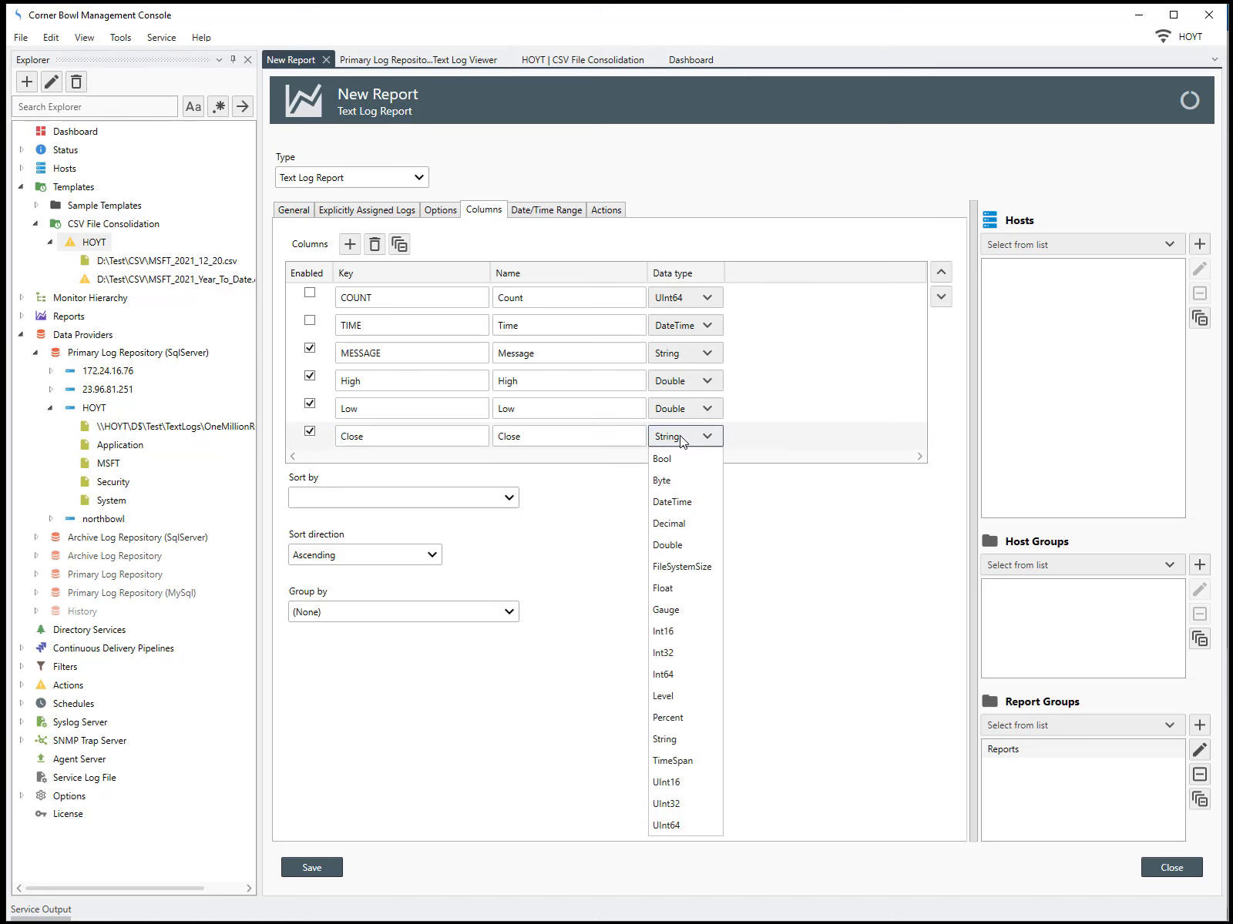
{"action": "left_click", "coordinate": [668, 545]}
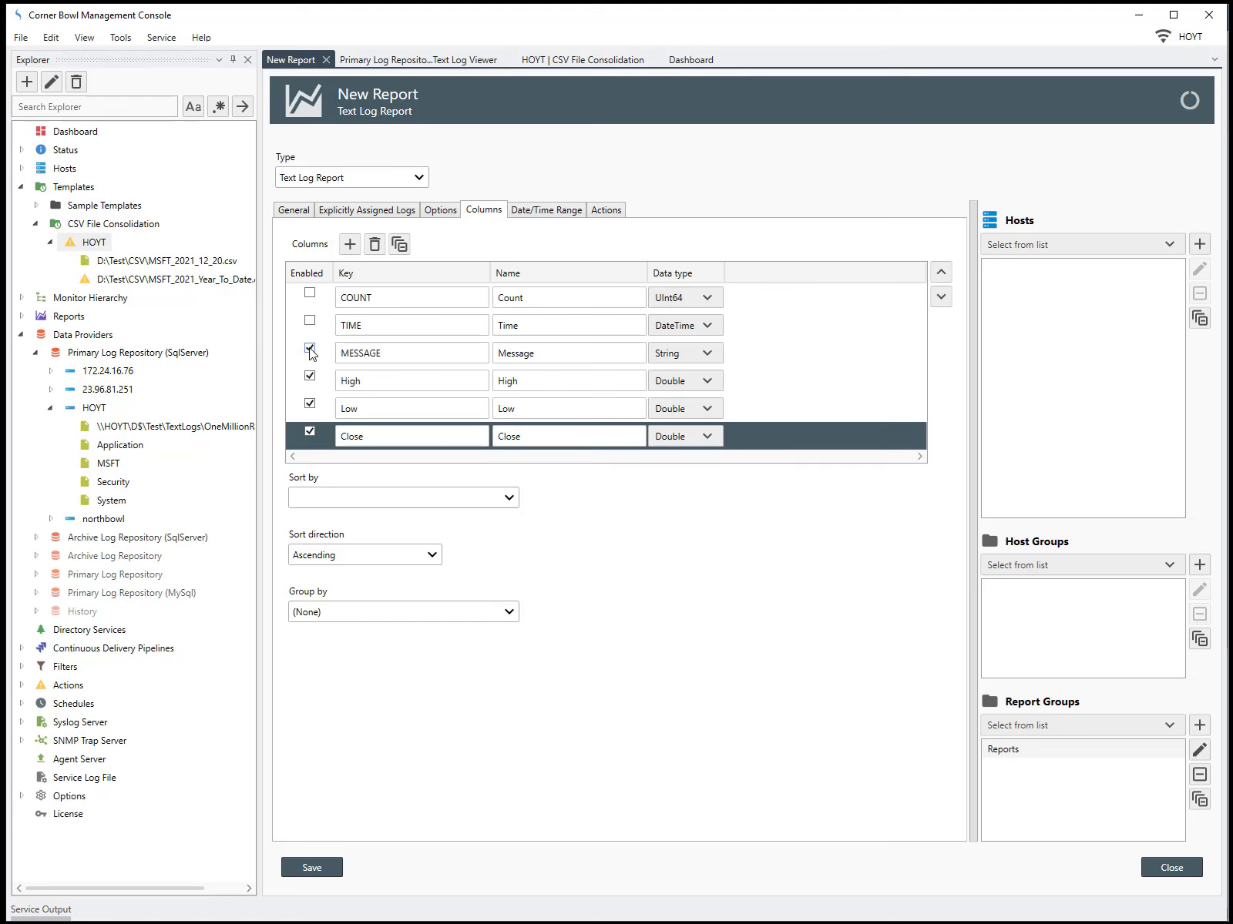
{"action": "left_click", "coordinate": [310, 349]}
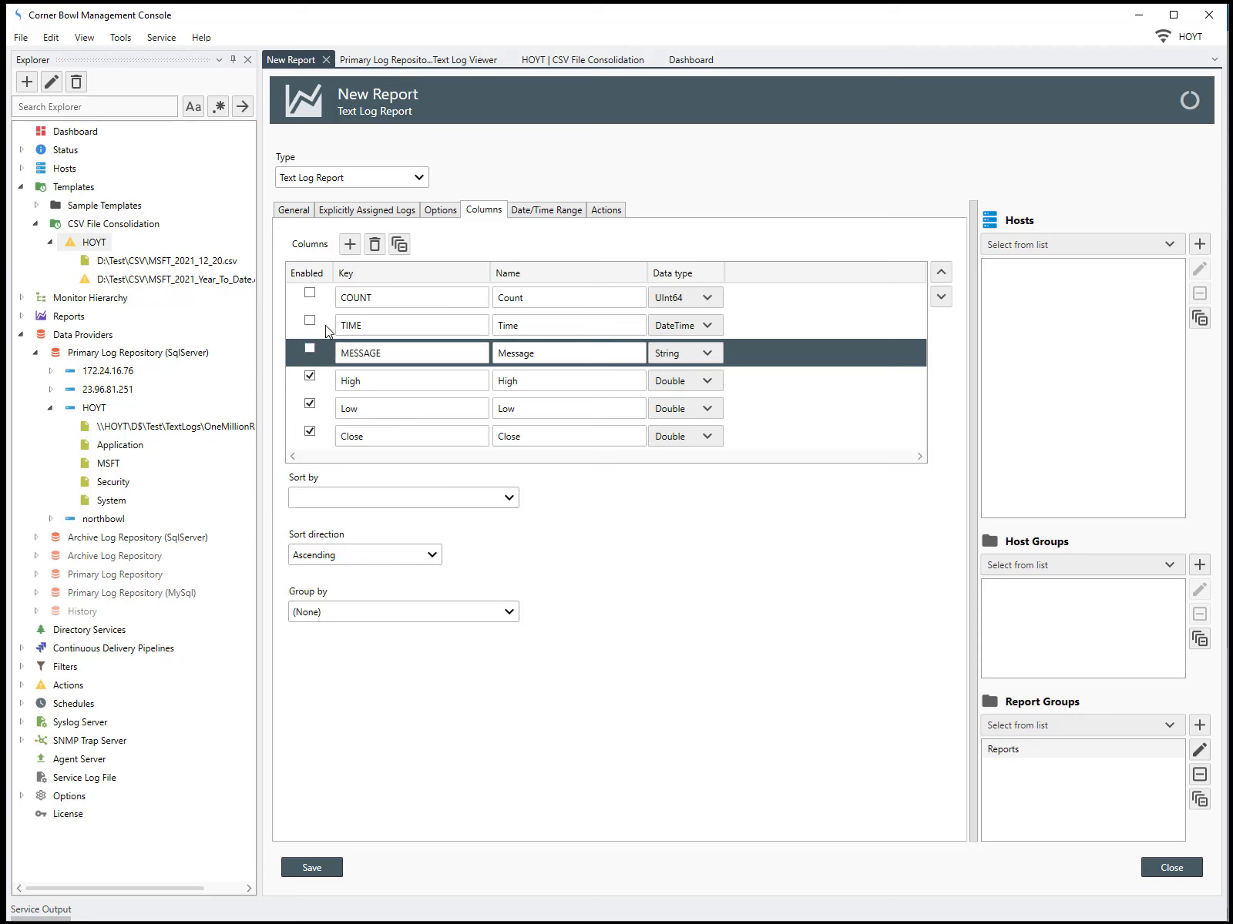
Add the Send an Email action to the report's On Complete actions, then close and save the new report
{"action": "left_click", "coordinate": [538, 215]}
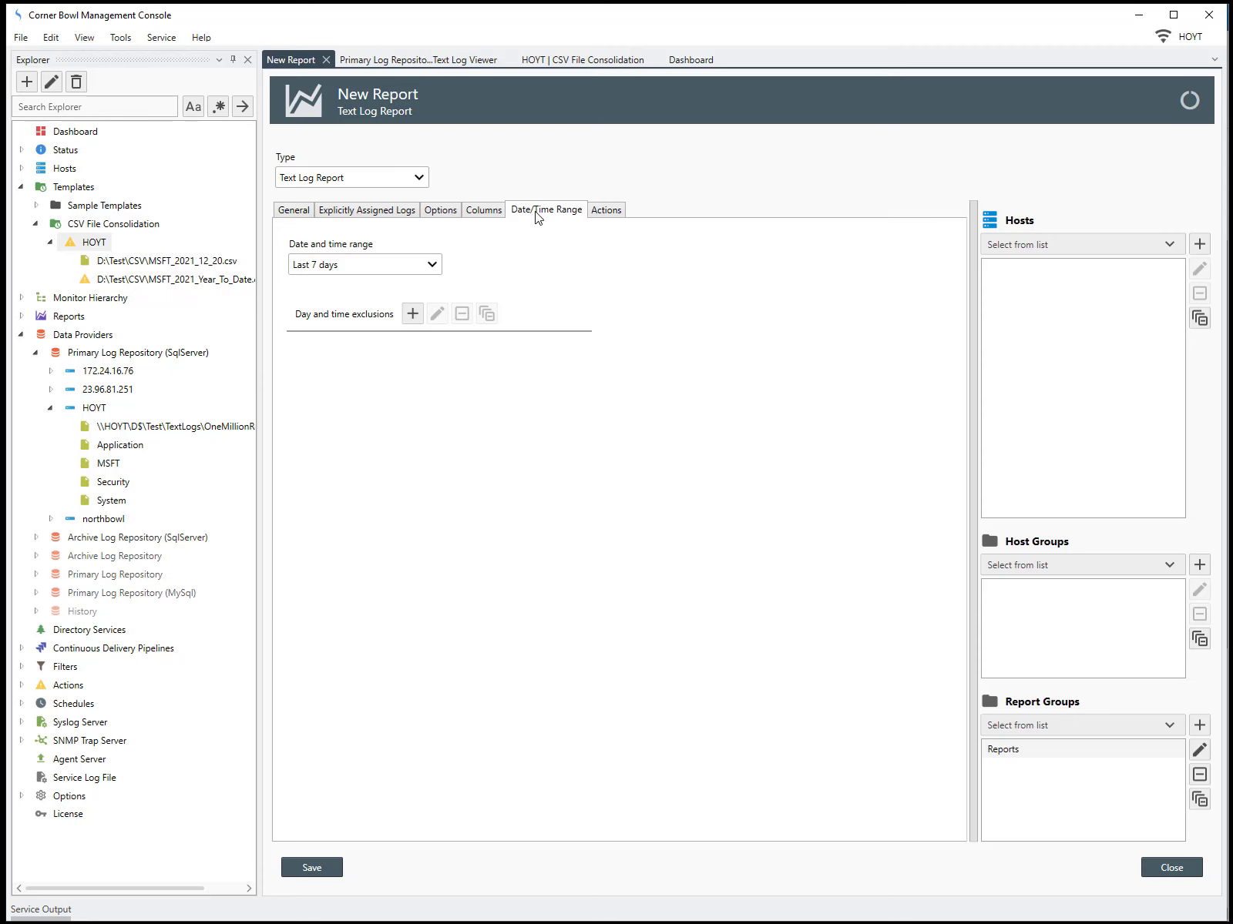
{"action": "left_click", "coordinate": [597, 211]}
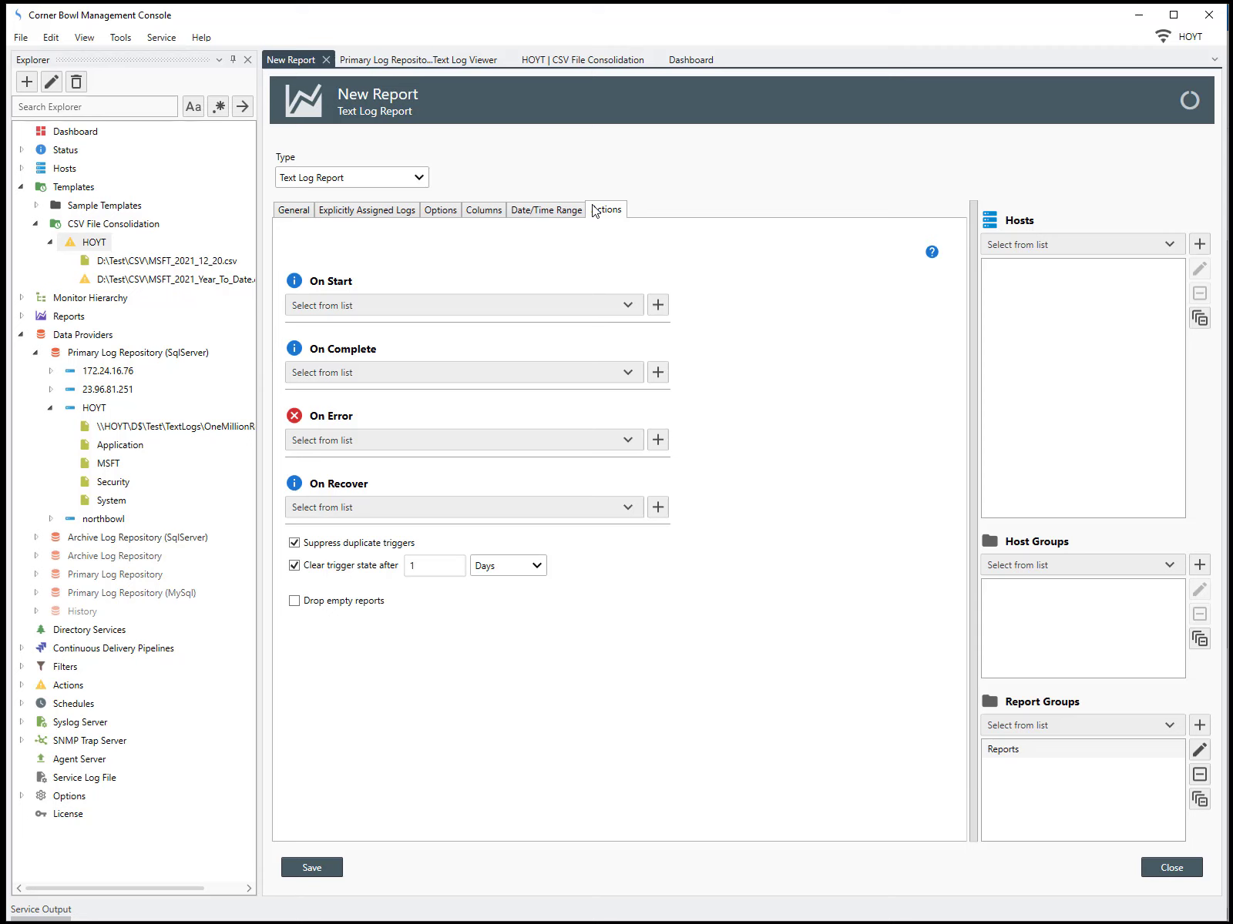
{"action": "left_click", "coordinate": [630, 373]}
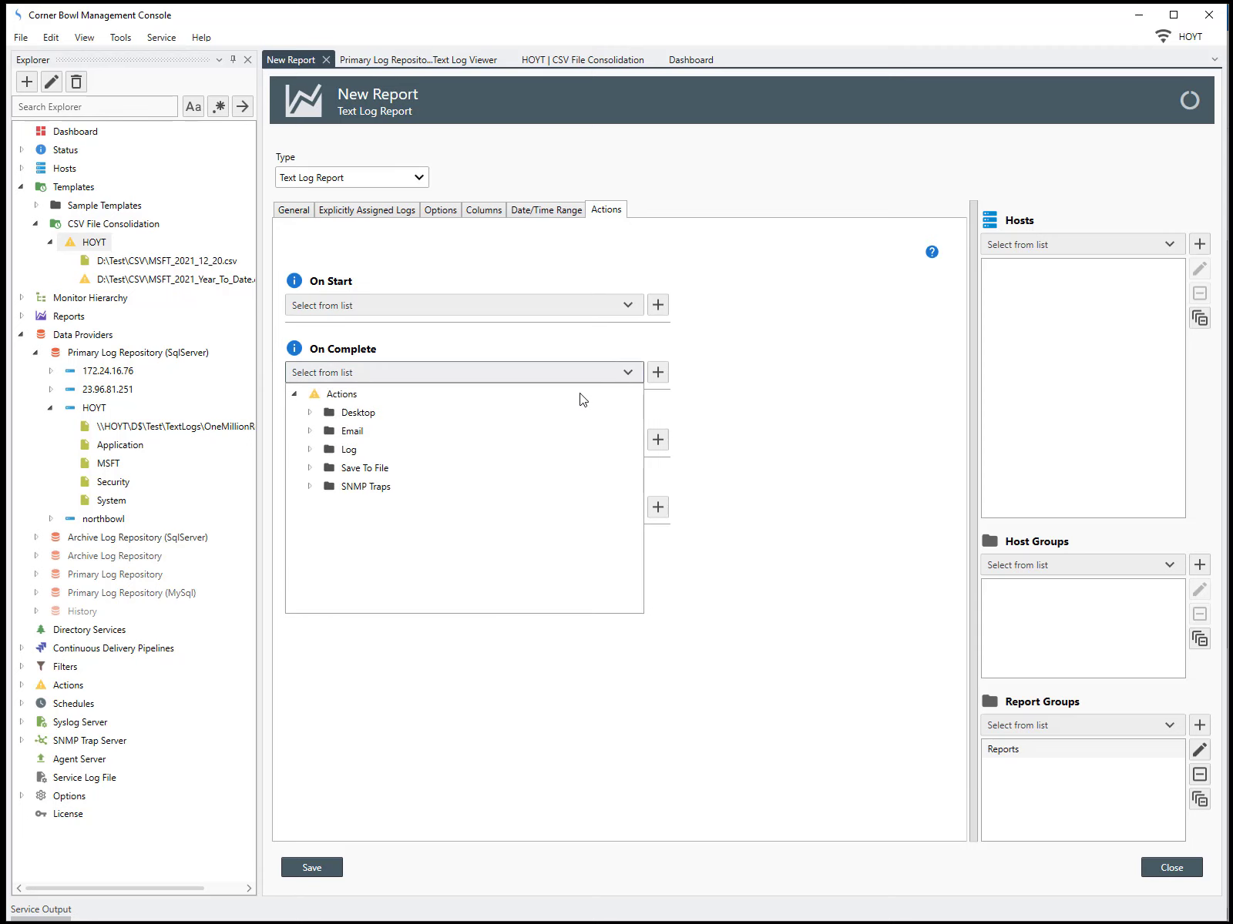
{"action": "left_click", "coordinate": [310, 432]}
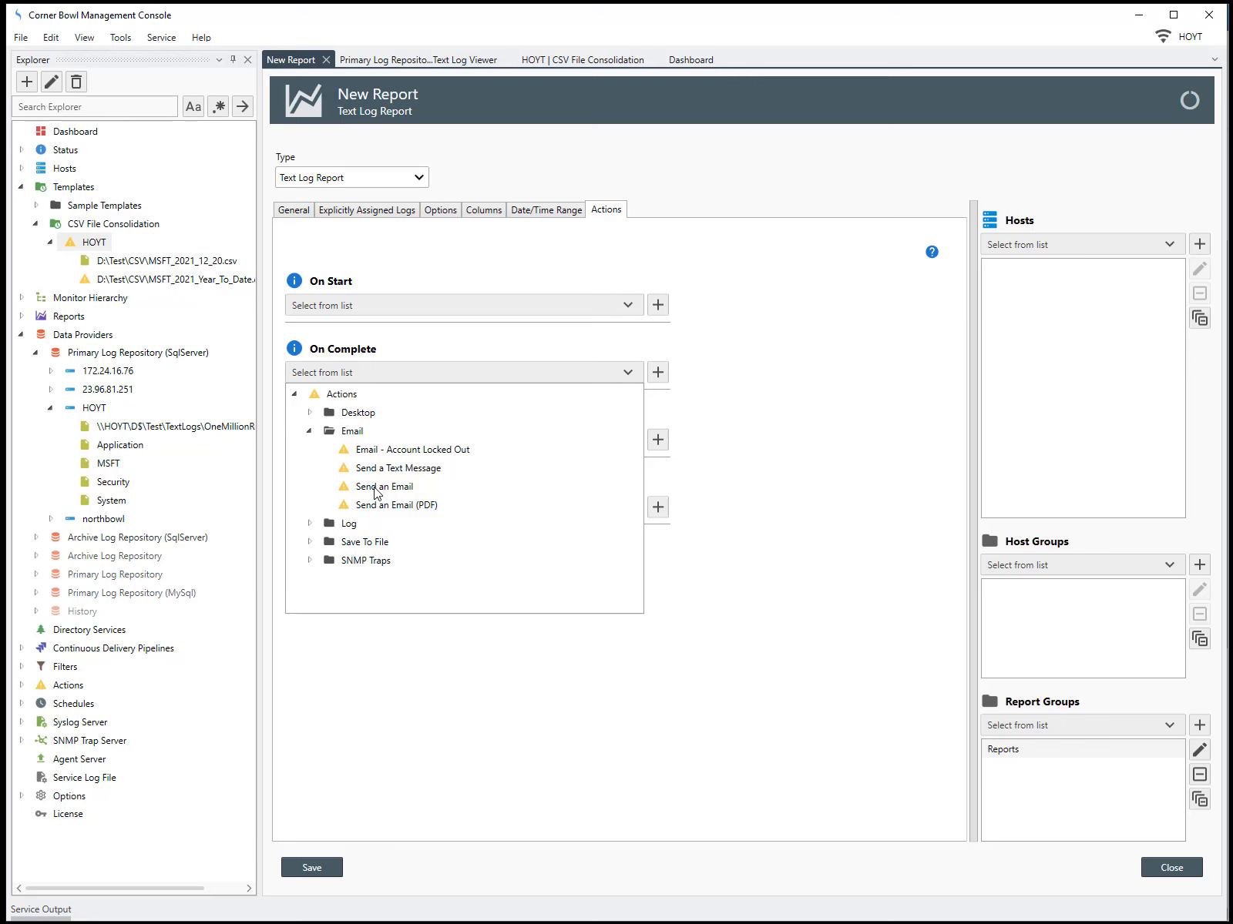
{"action": "left_click", "coordinate": [374, 487]}
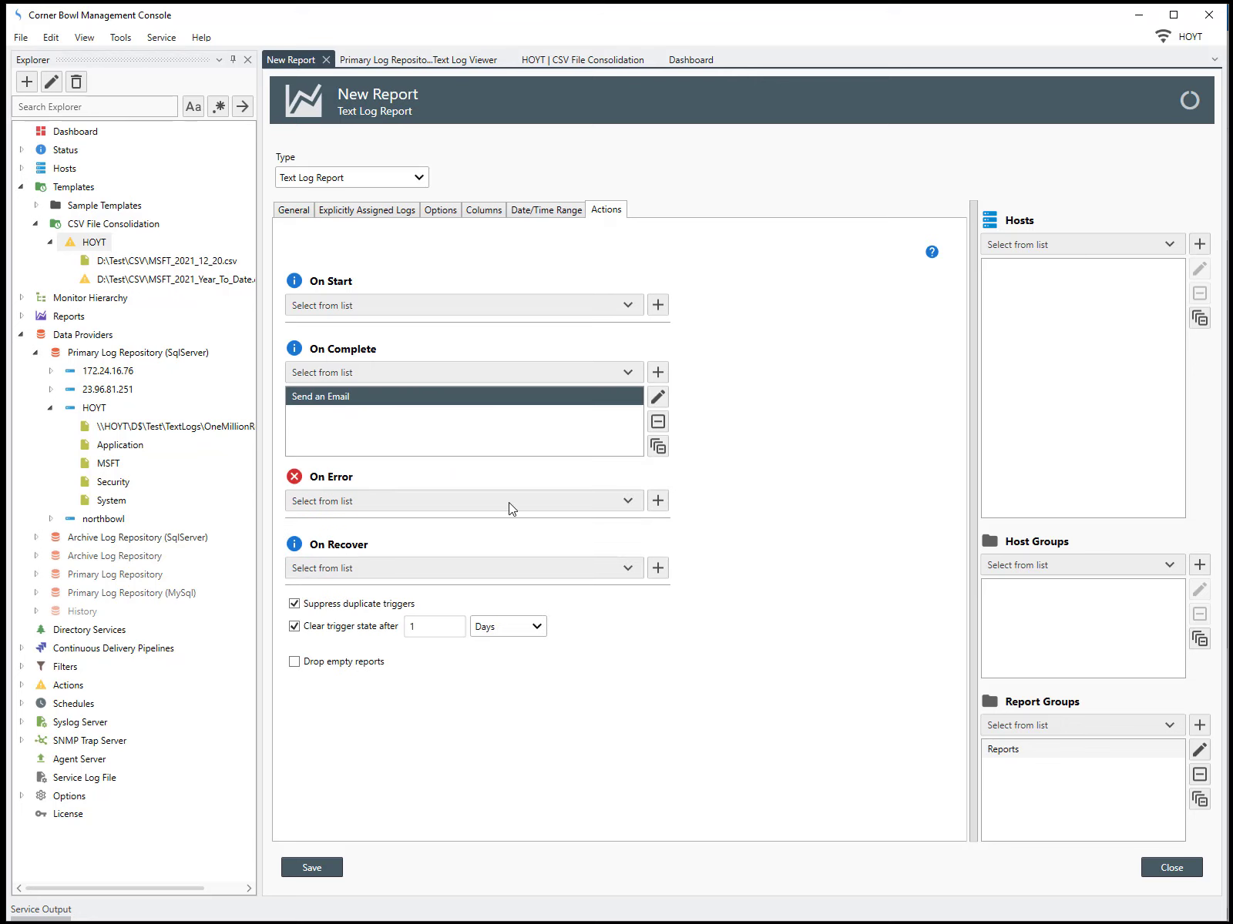
{"action": "left_click", "coordinate": [1161, 869]}
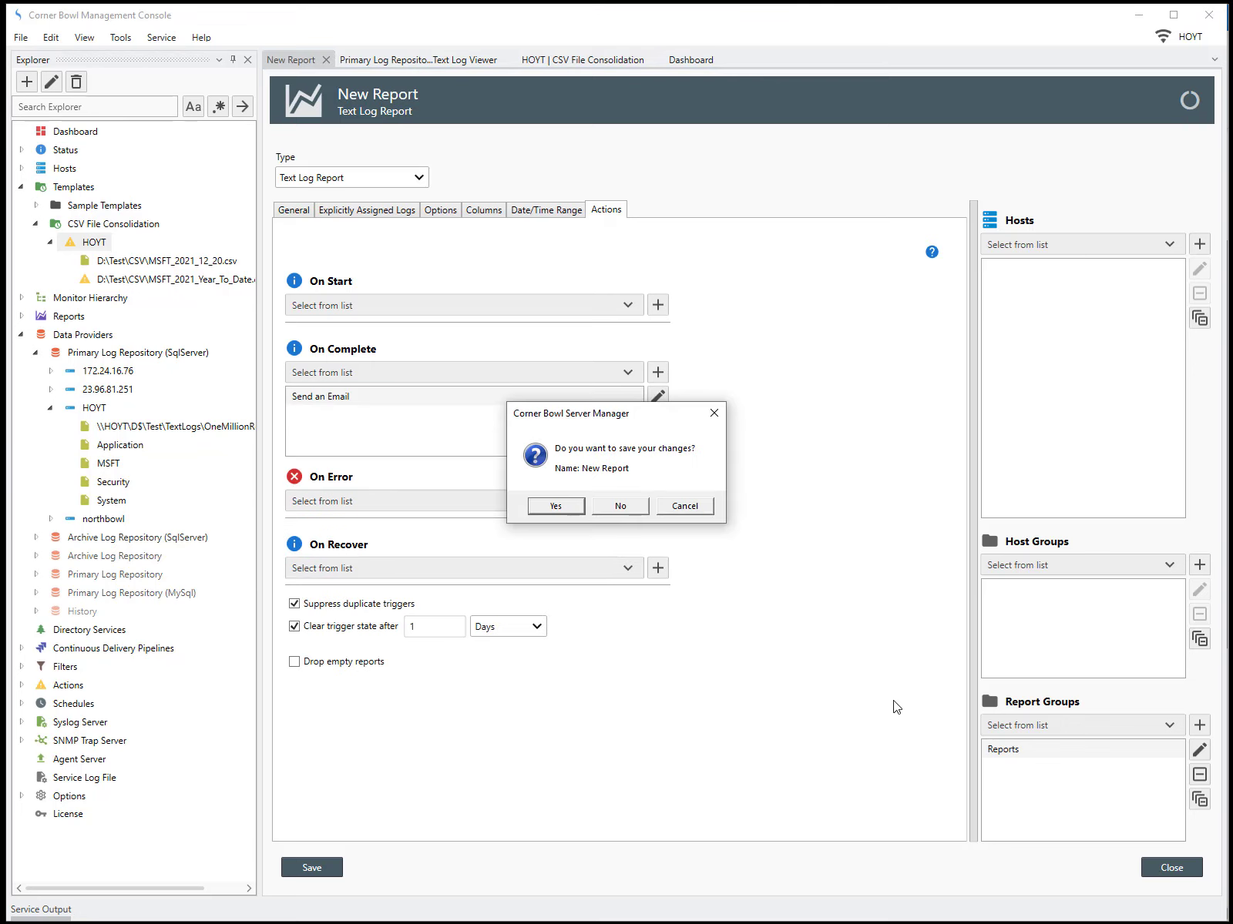
{"action": "left_click", "coordinate": [580, 507]}
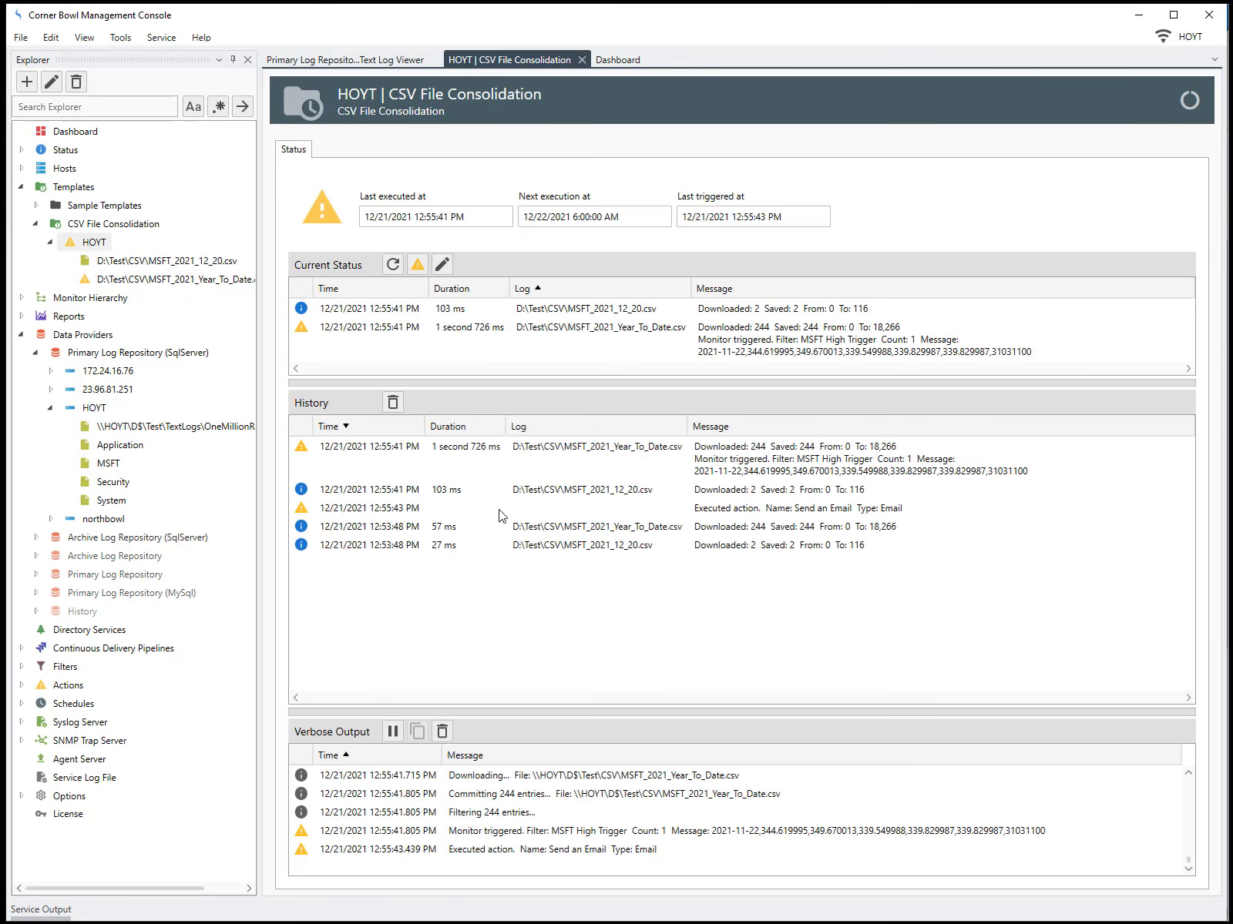
Open the Text Log Report under Reports to view its content
{"action": "left_click", "coordinate": [23, 316]}
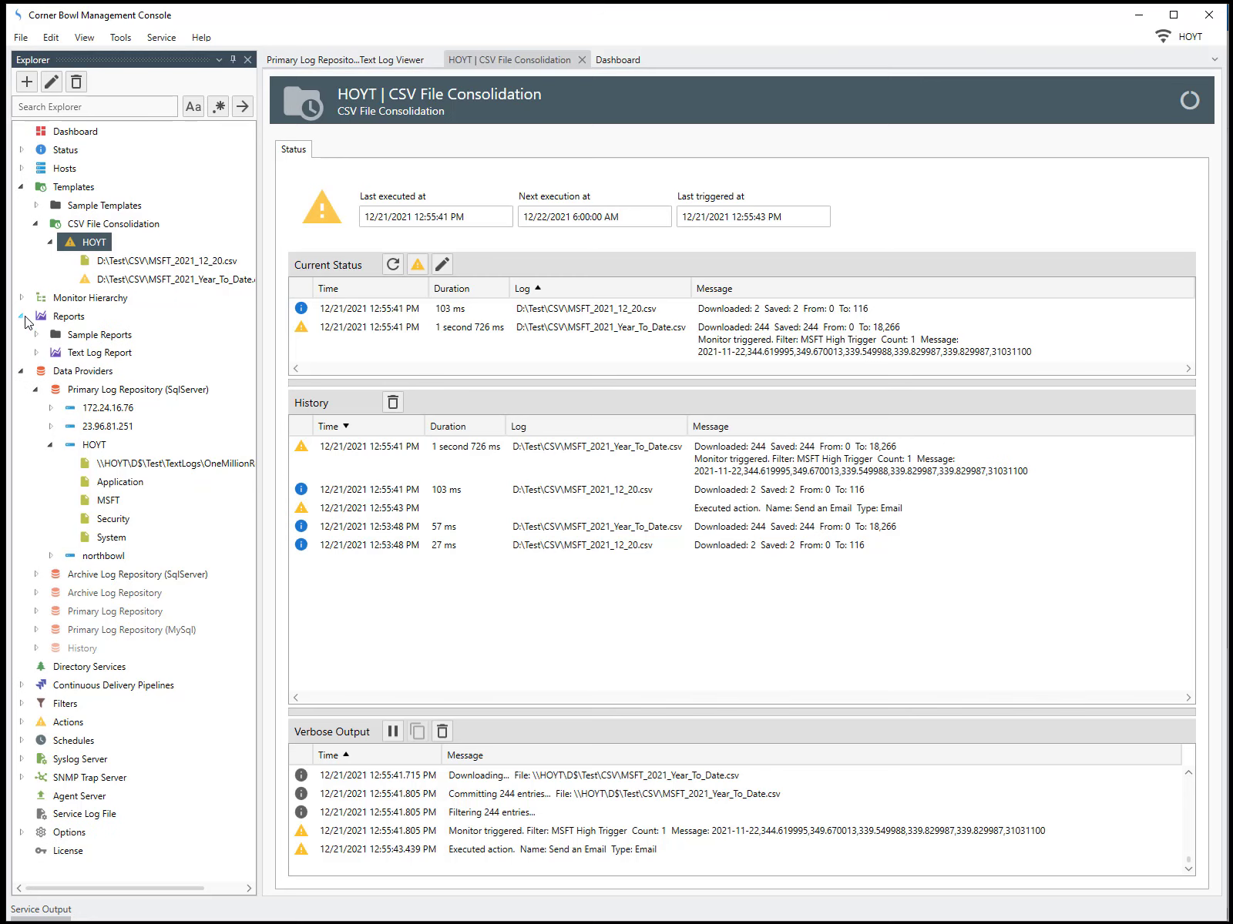
{"action": "left_click", "coordinate": [71, 353]}
{"action": "right_click", "coordinate": [71, 354]}
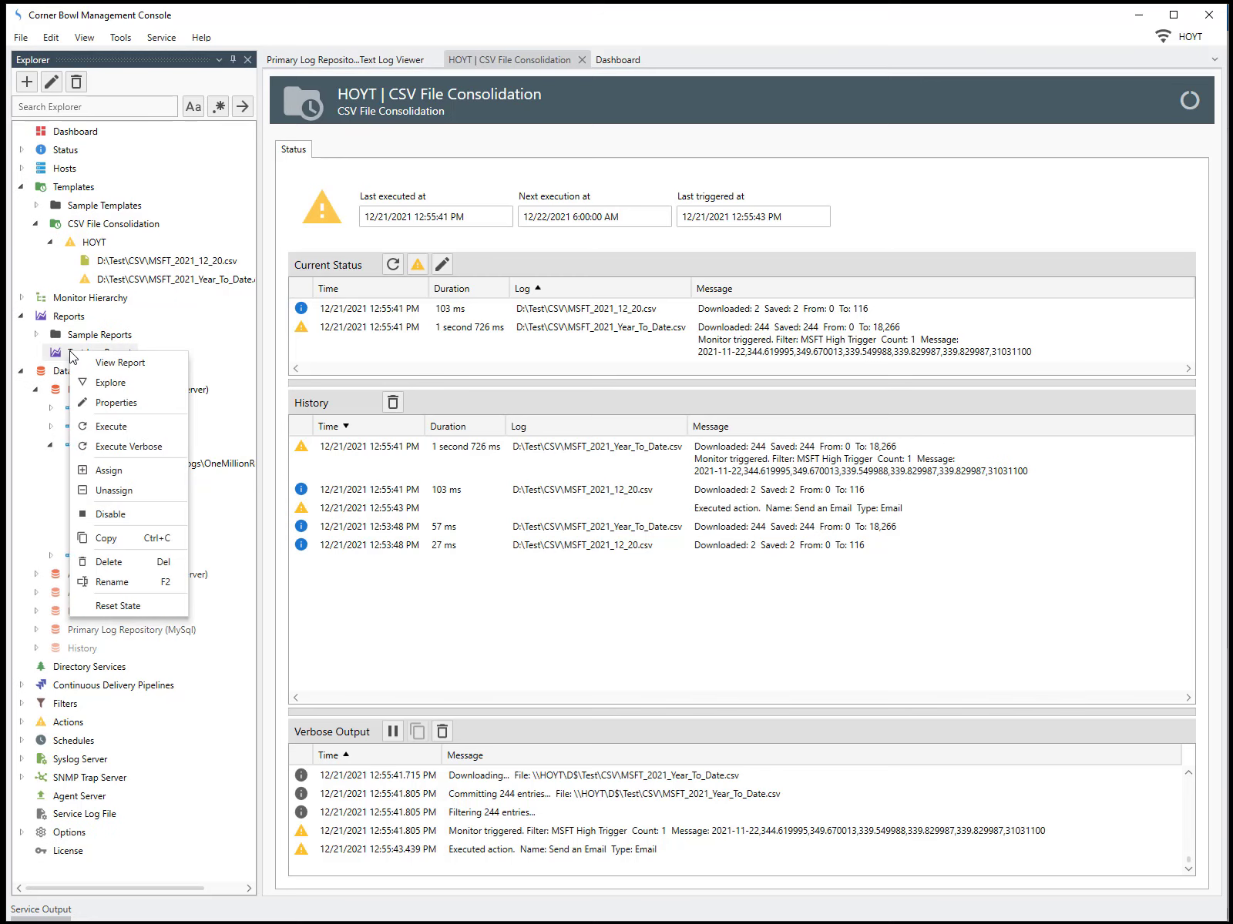
{"action": "left_click", "coordinate": [89, 363]}
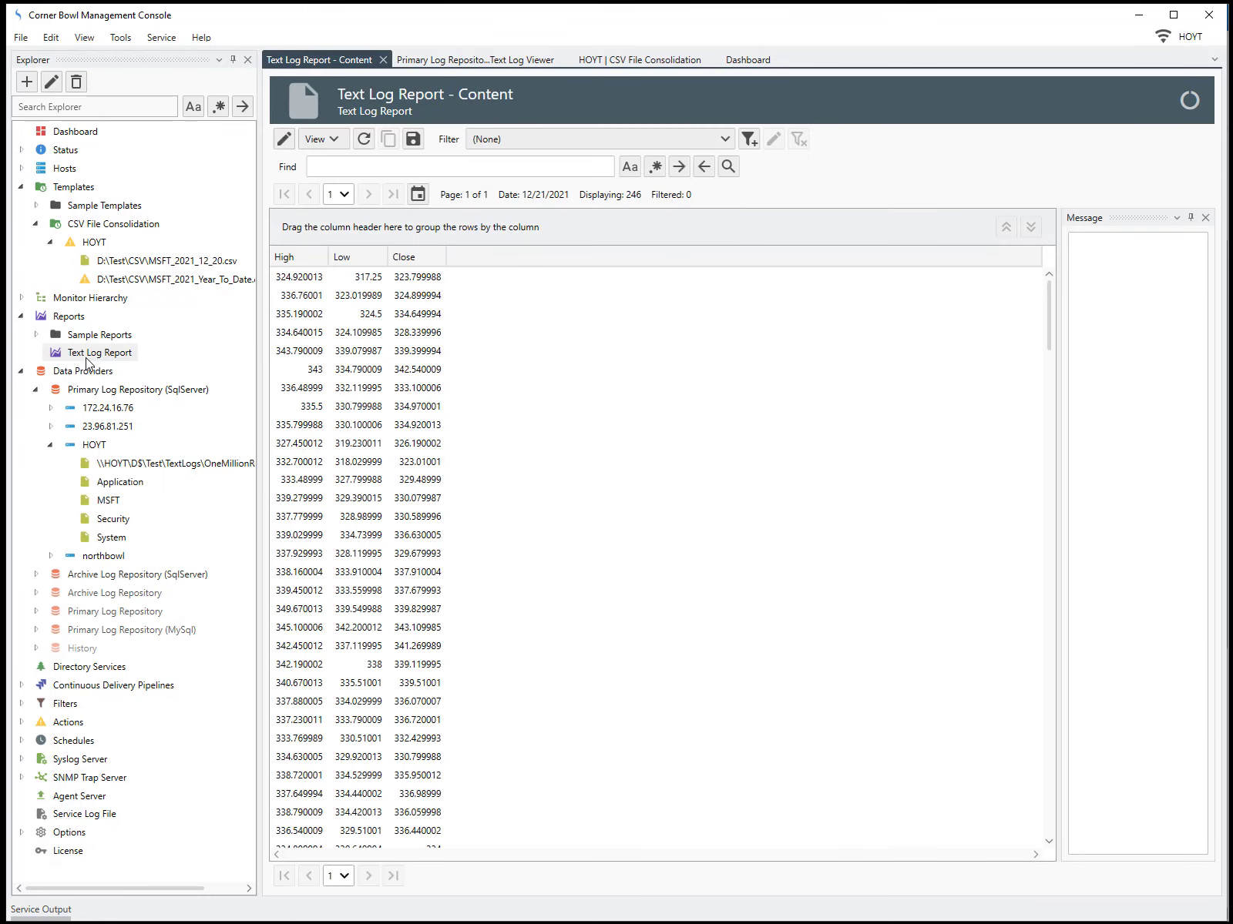